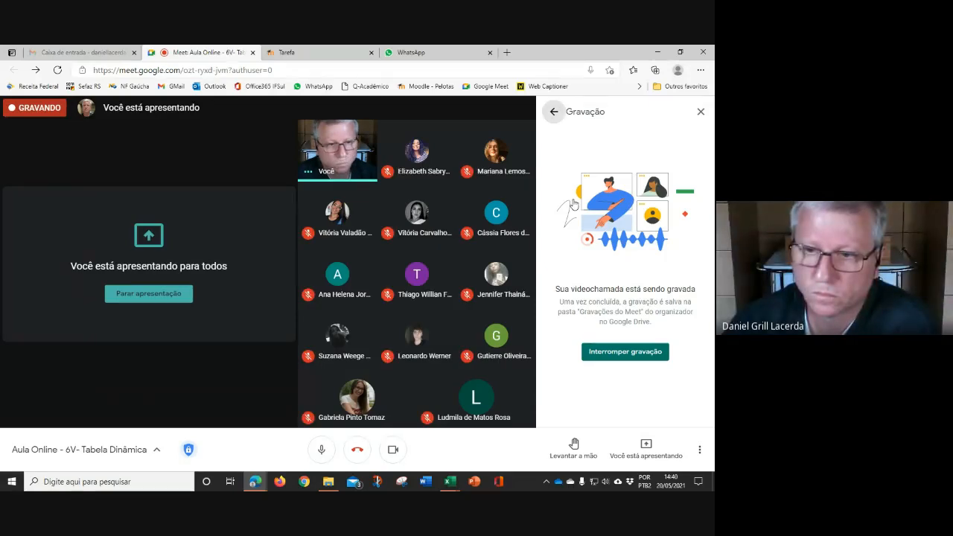
- Leave the recording details and show the meeting's chat messages
click(553, 112)
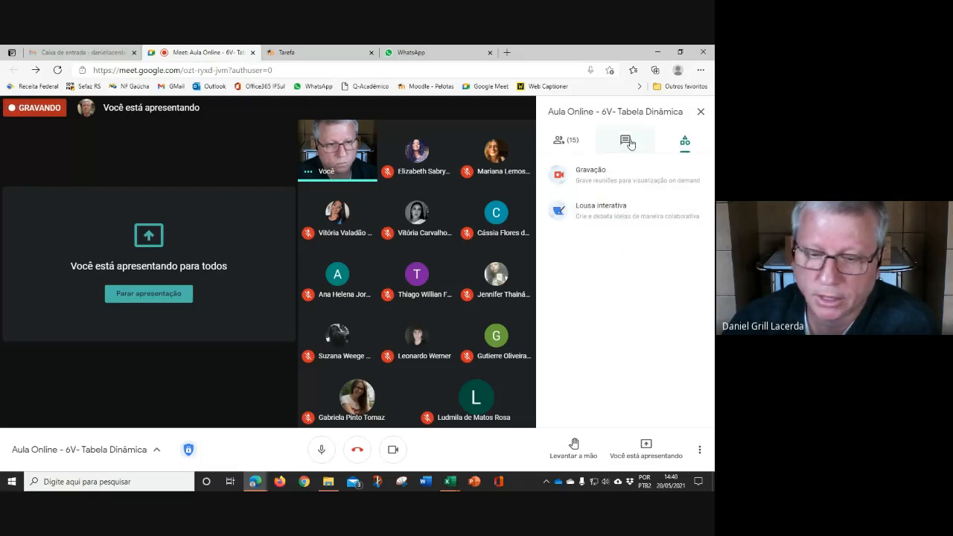
click(629, 143)
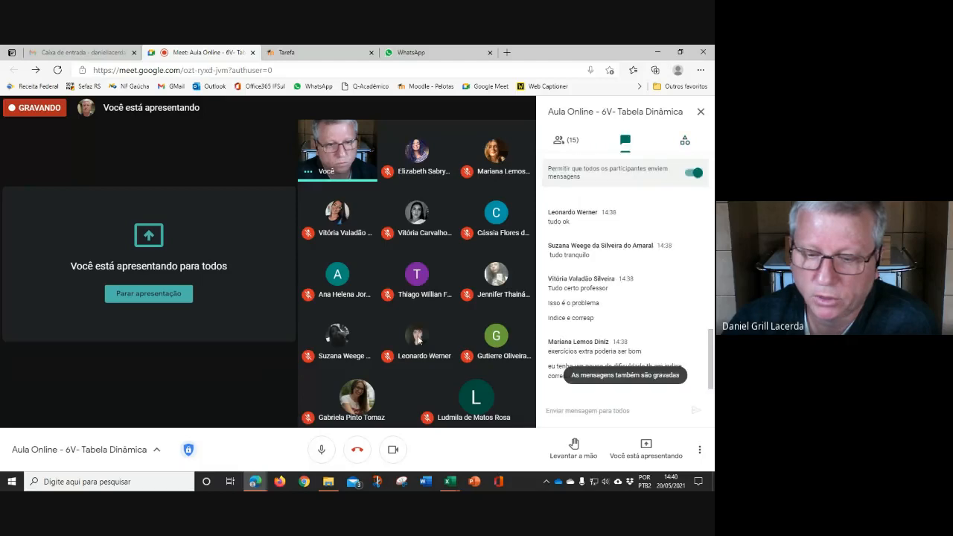
- Switch to Excel and close the workbooks AE16 - Tabela Dinâmica and Controle de Despesas Pessoais - Unidade III - Tabelas without saving
click(449, 481)
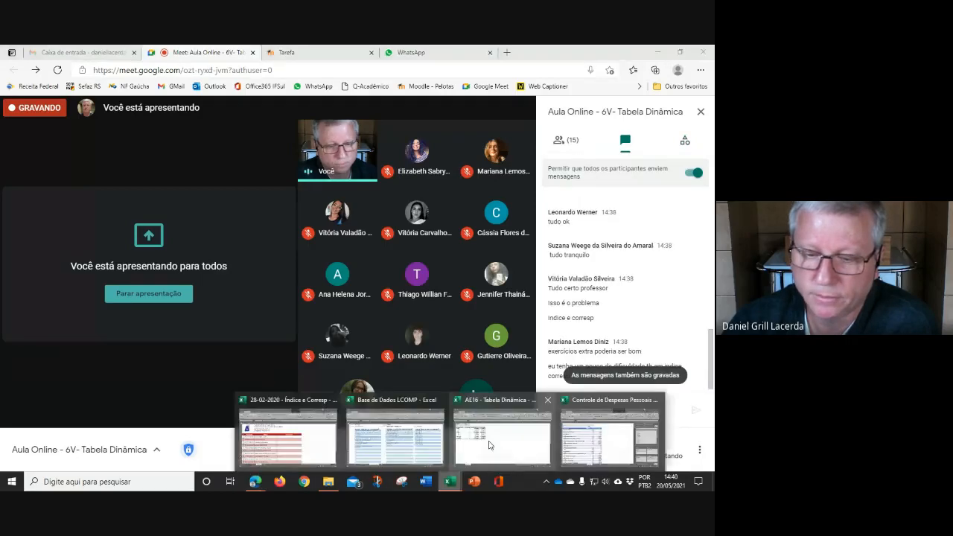
click(489, 445)
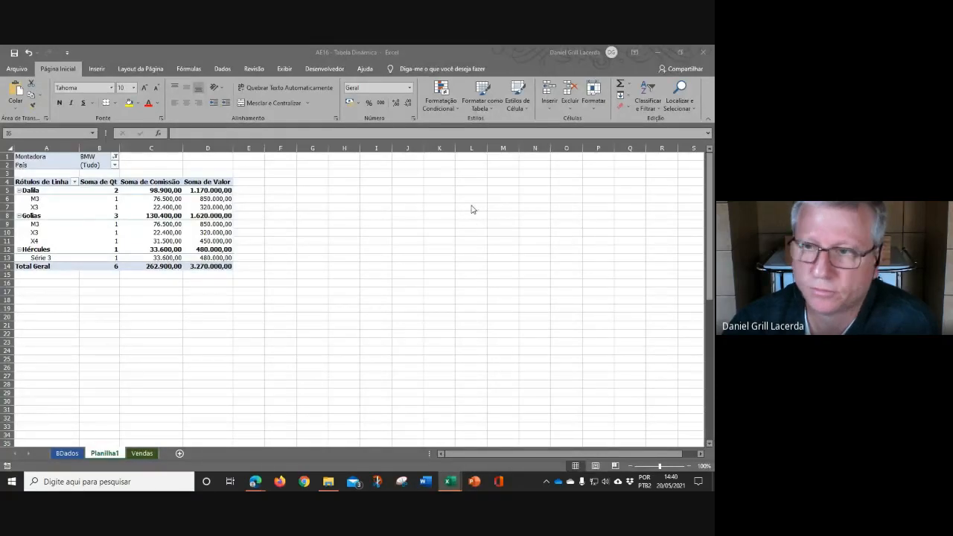
click(703, 52)
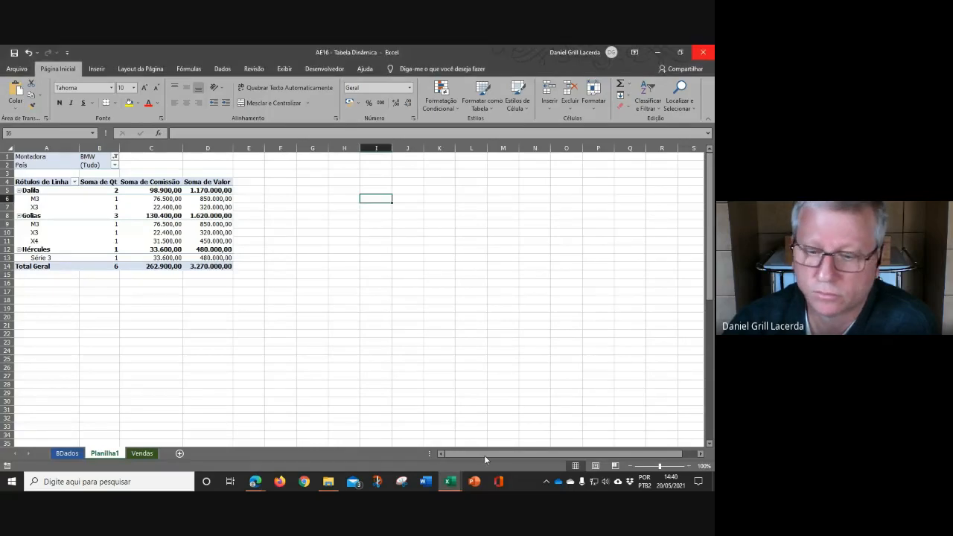
click(356, 282)
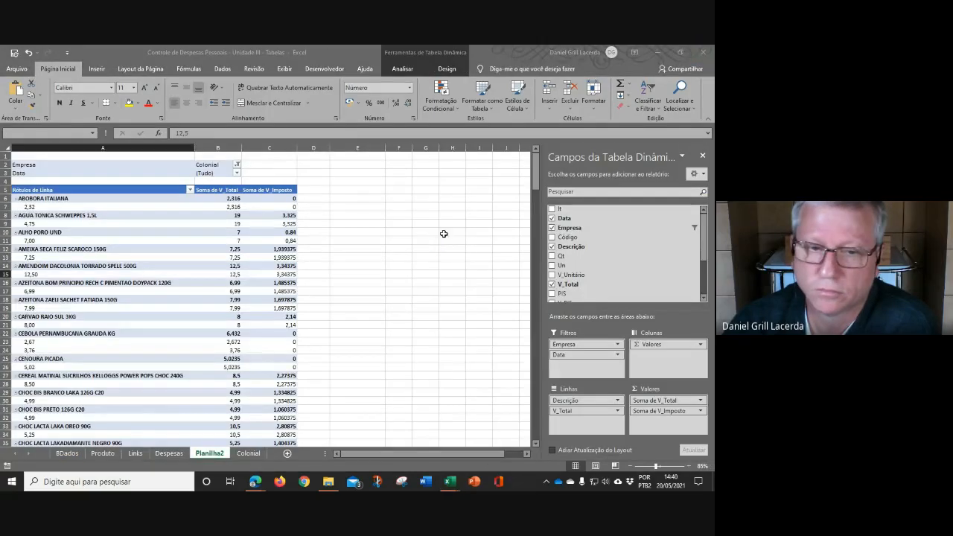
click(702, 52)
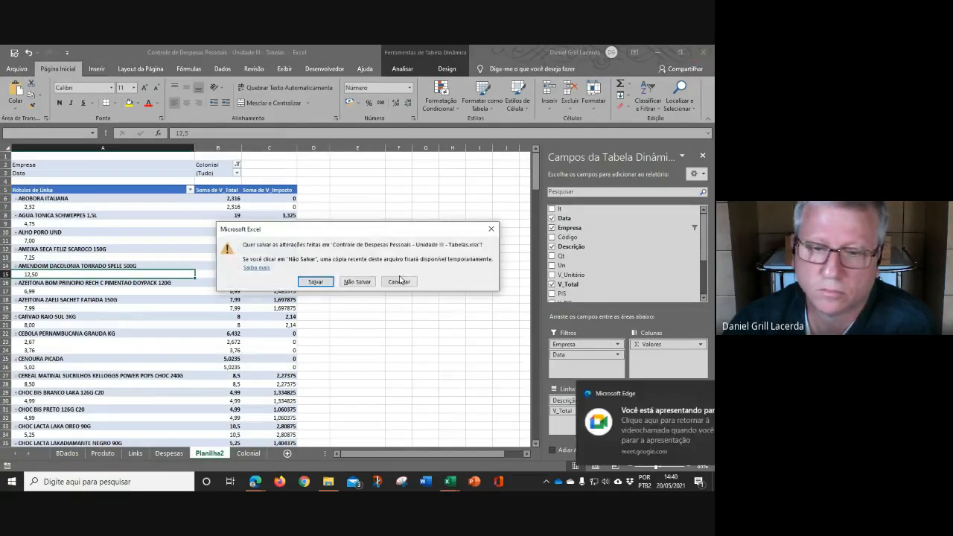
click(362, 282)
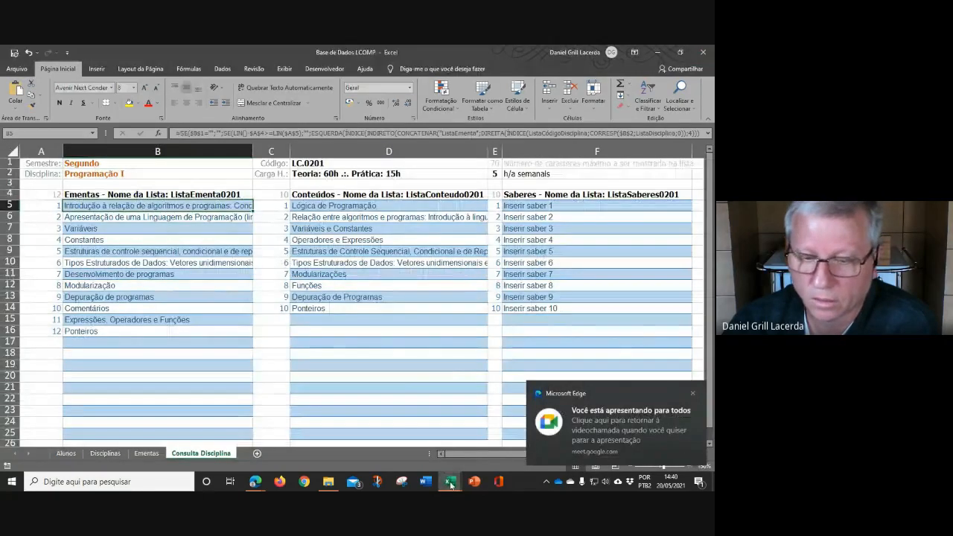
- Switch to the 28-02-2020 Índice e Corresp workbook and look through the student list on the Chamada sheet
mouse_move(450, 482)
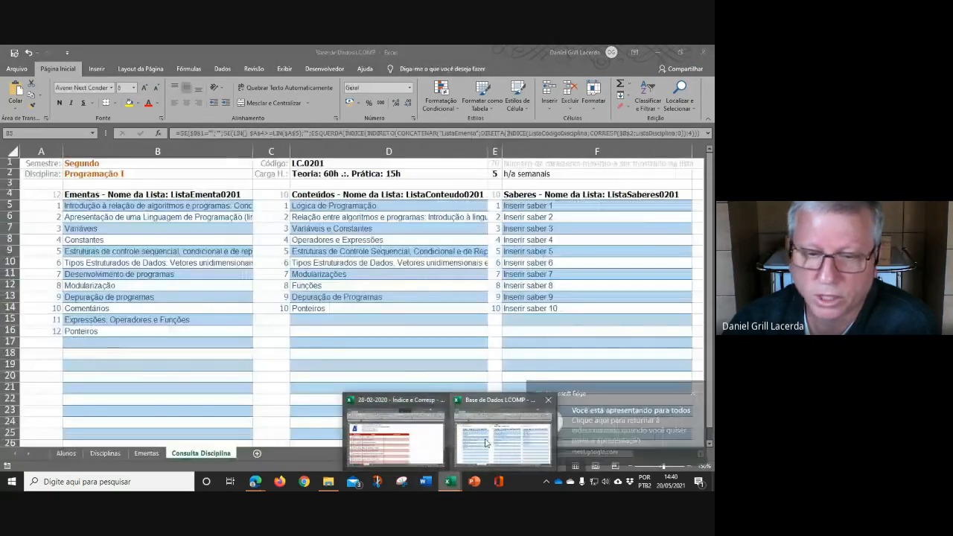
mouse_move(408, 442)
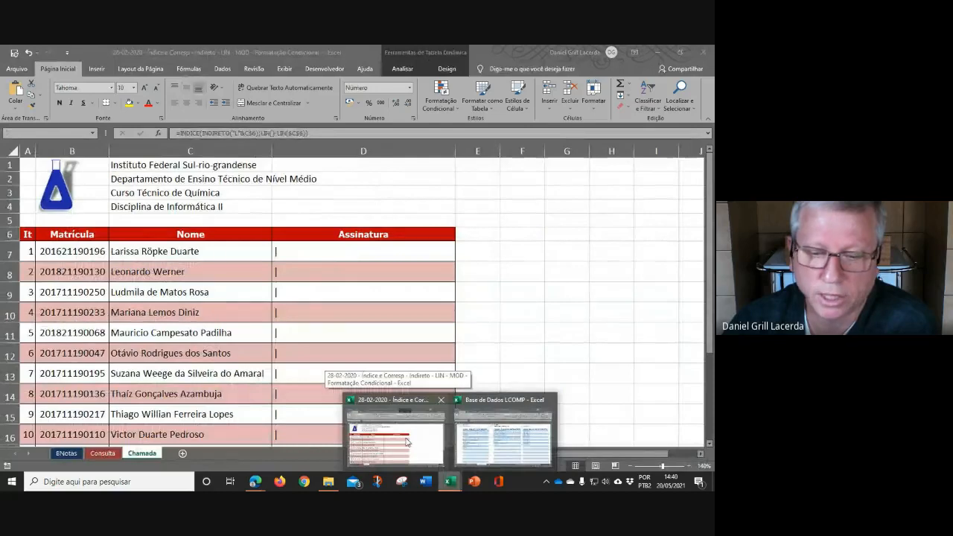
click(406, 442)
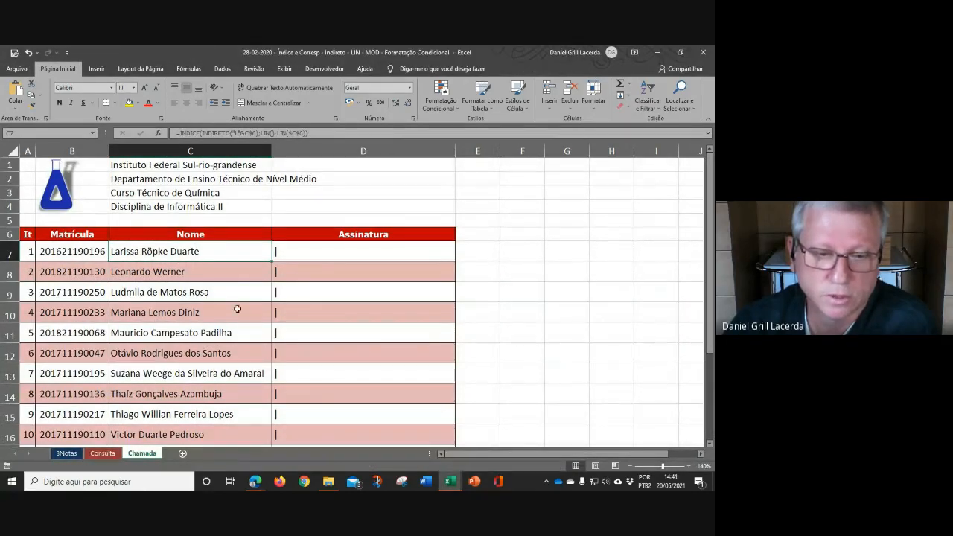
scroll(237, 311, down, 1)
scroll(237, 311, down, 1)
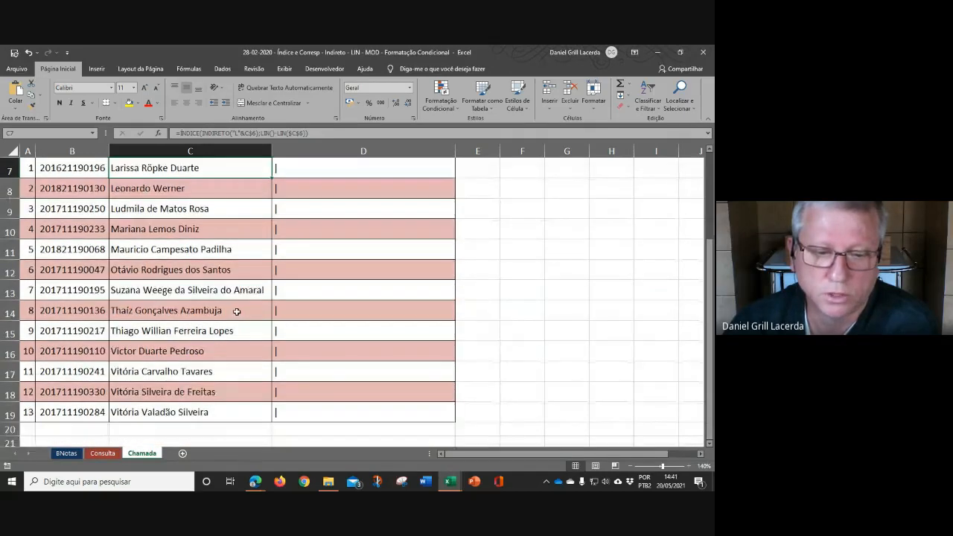
scroll(238, 312, up, 2)
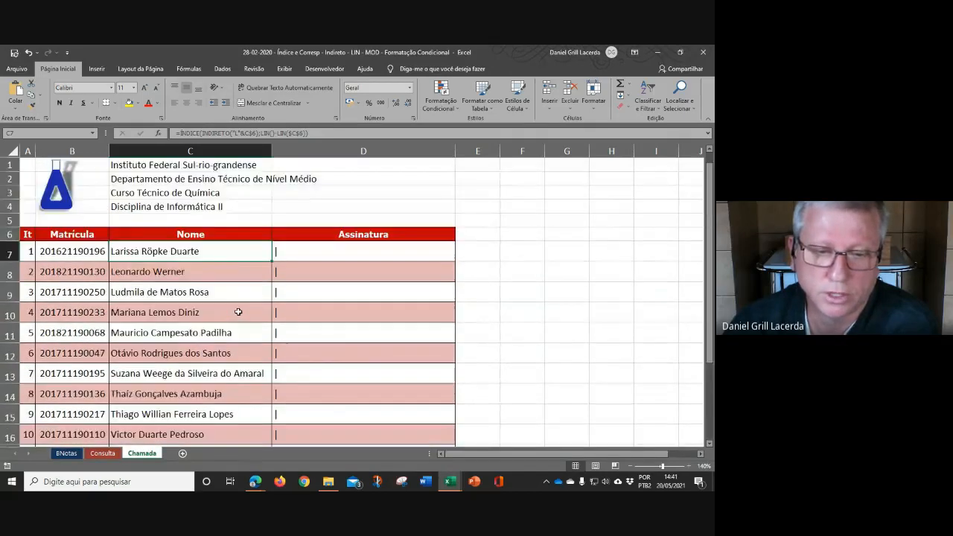
- Open the BNotas sheet and examine the first student's Matrícula, Nome, Trabalho, Prova and Média cells, including the average formula
click(68, 455)
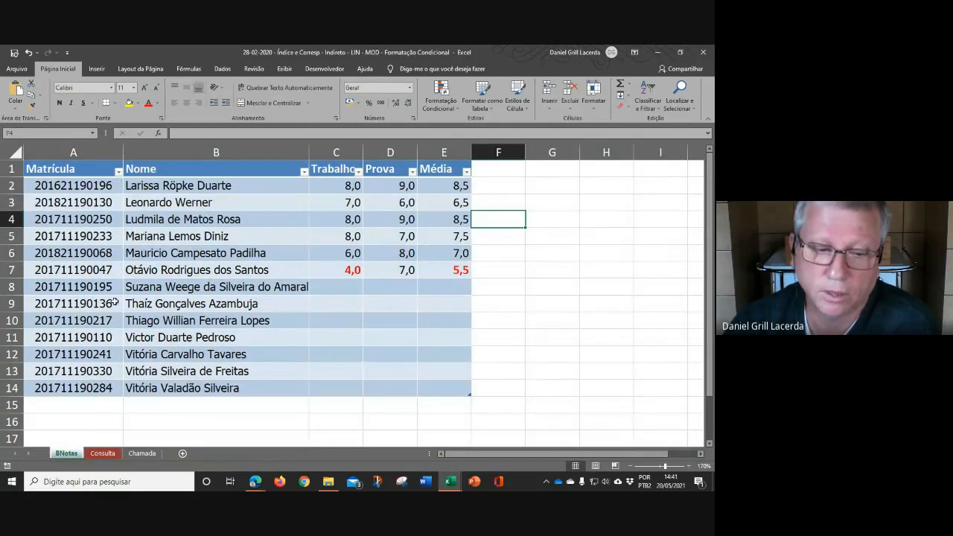
click(75, 188)
click(276, 190)
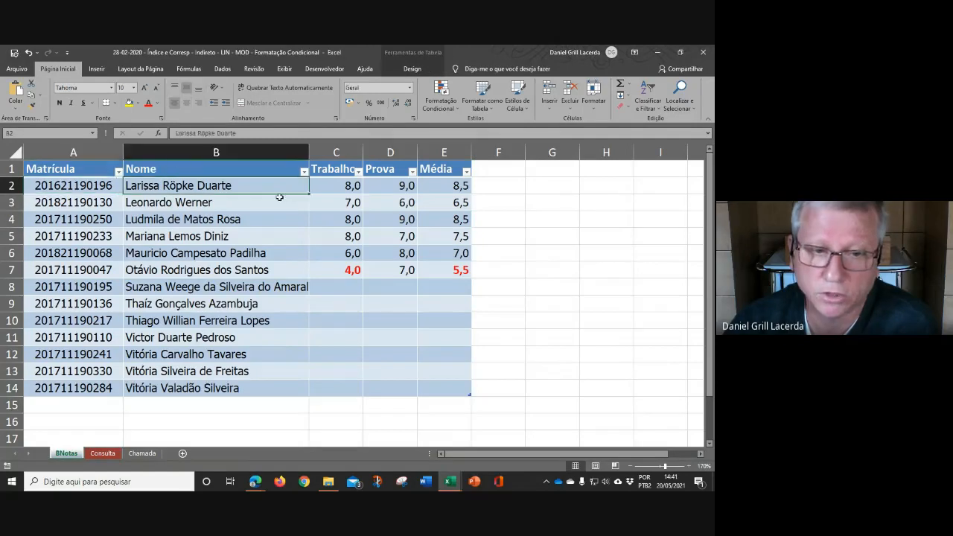
click(339, 186)
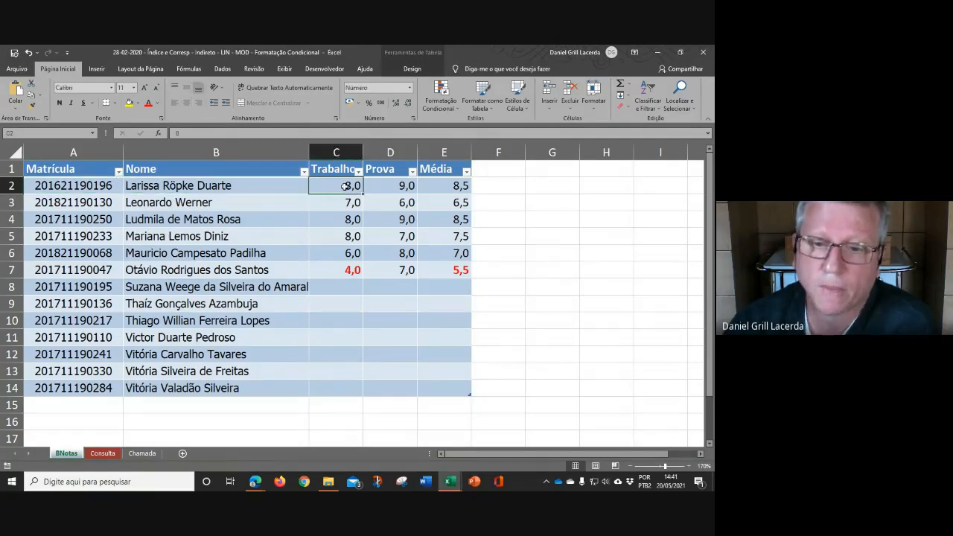
click(387, 187)
click(436, 186)
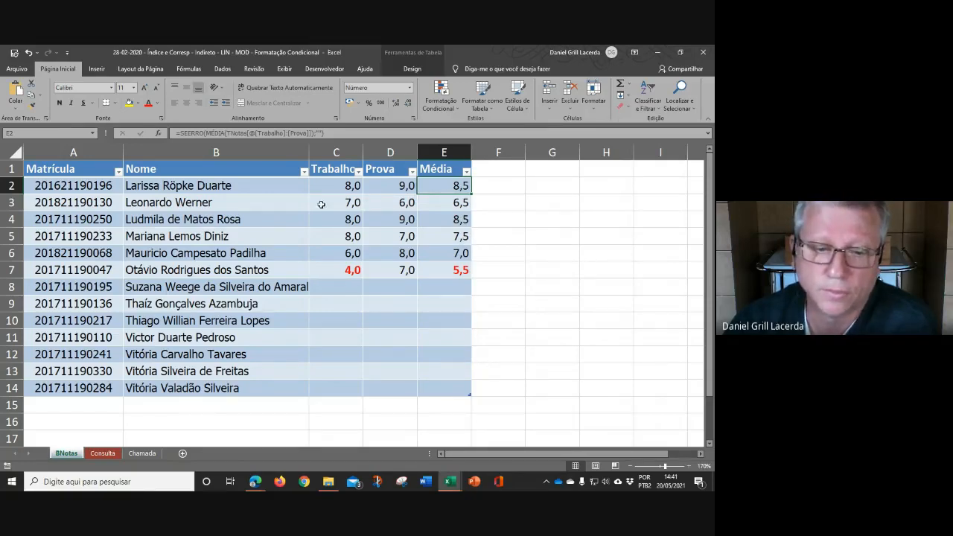
click(392, 185)
click(349, 186)
click(381, 186)
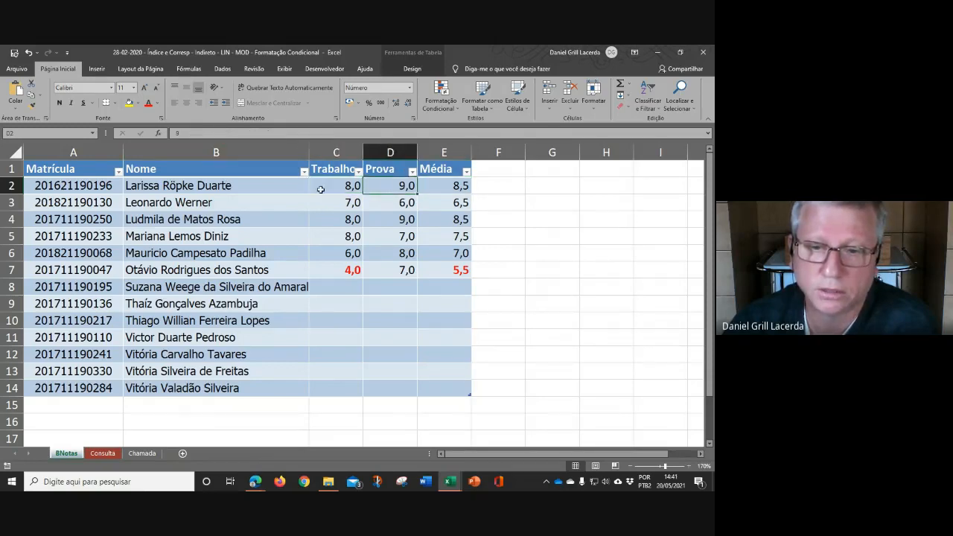
click(327, 190)
key(Right)
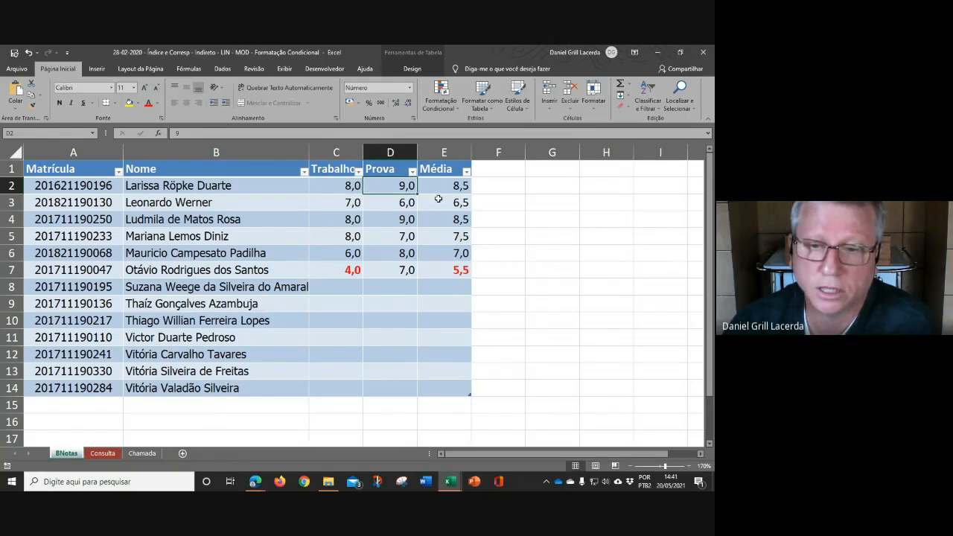
- Test the Média formula in row 8 with a Trabalho grade of 7, and clear that grade again
click(449, 287)
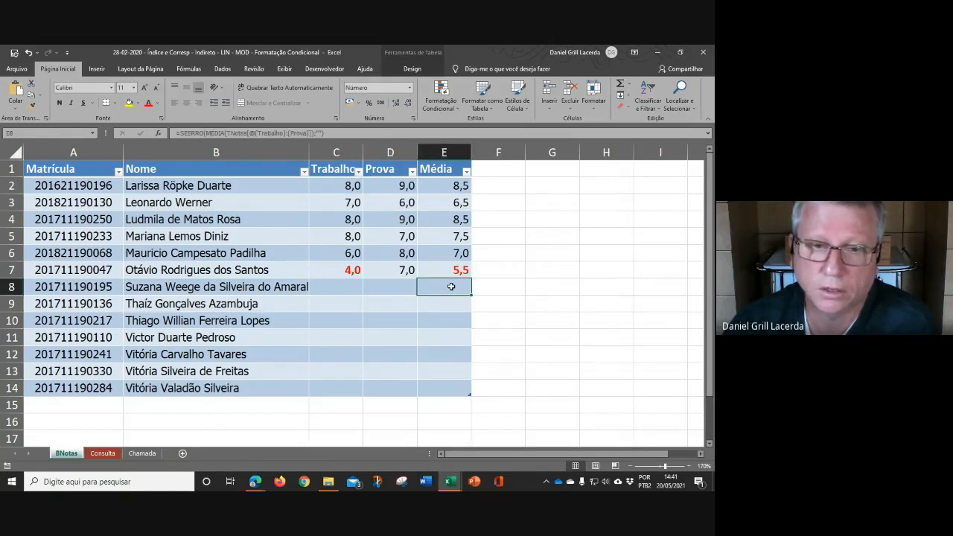
click(341, 286)
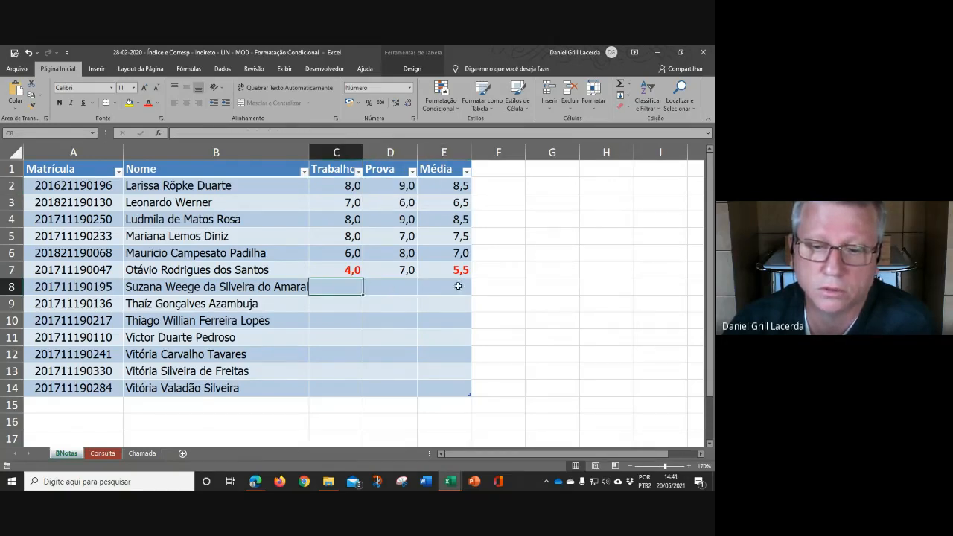
text(7)
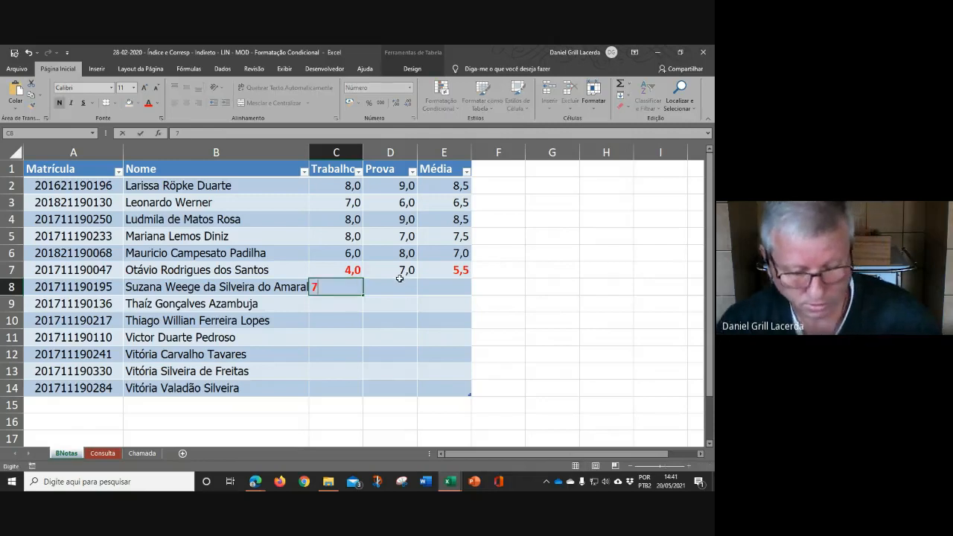
key(Return)
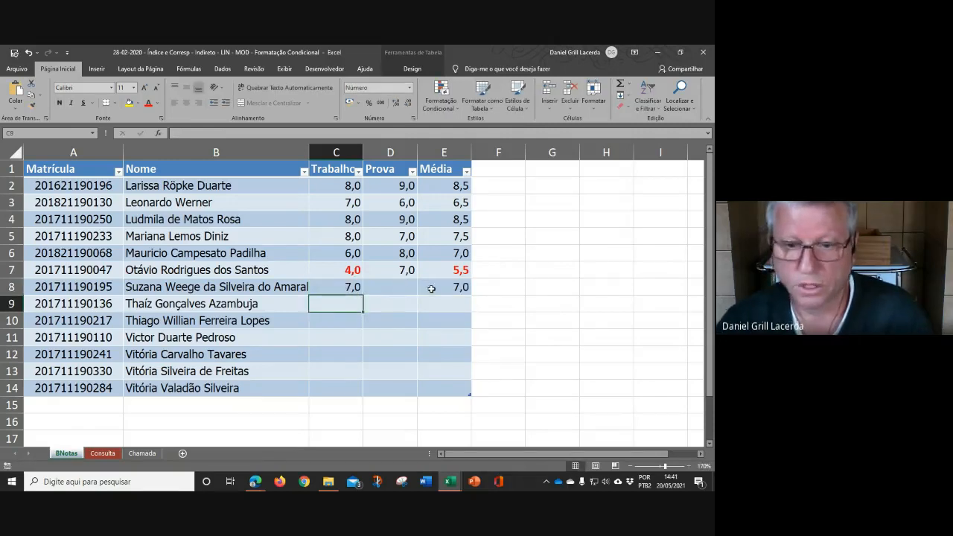
key(Up)
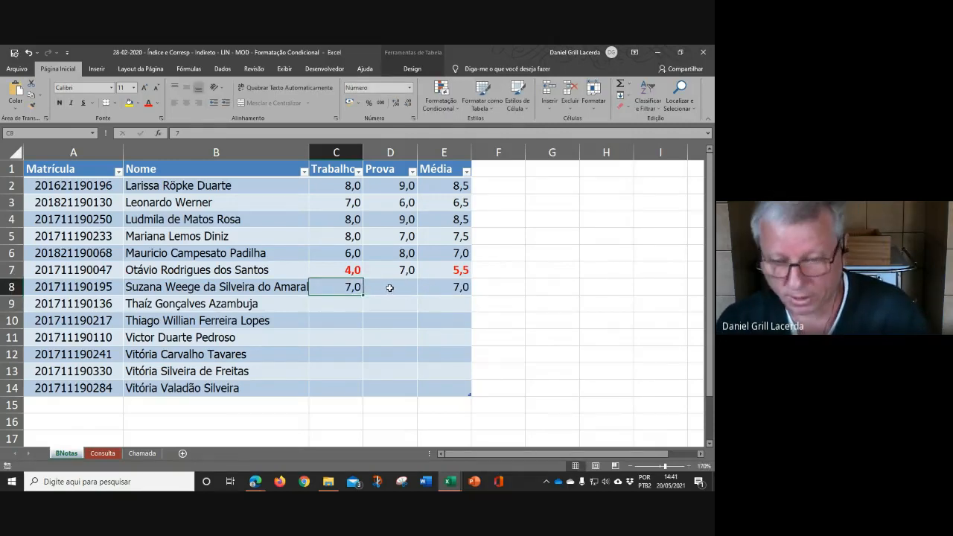
- Widen the Nome column of the grades table slightly so the longest name has room
click(498, 232)
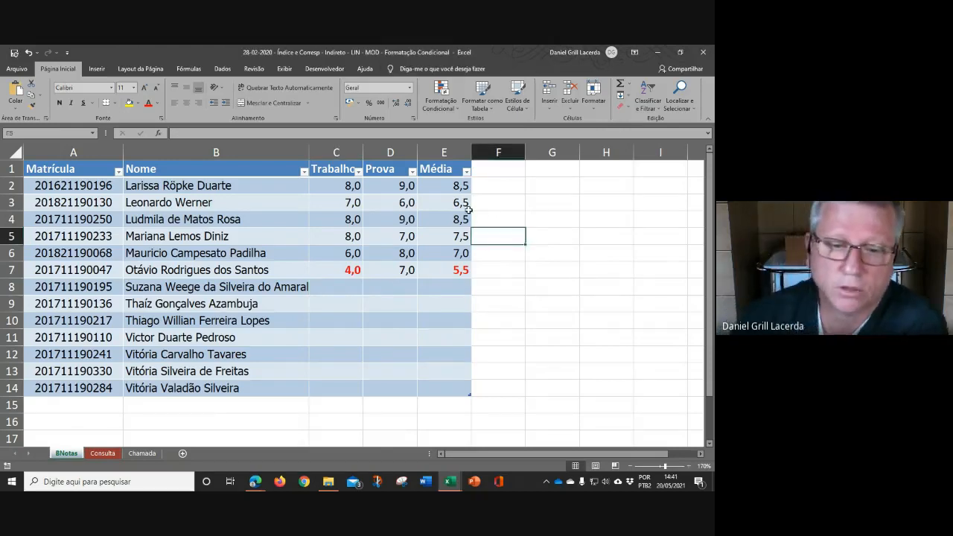
drag(308, 152, 326, 152)
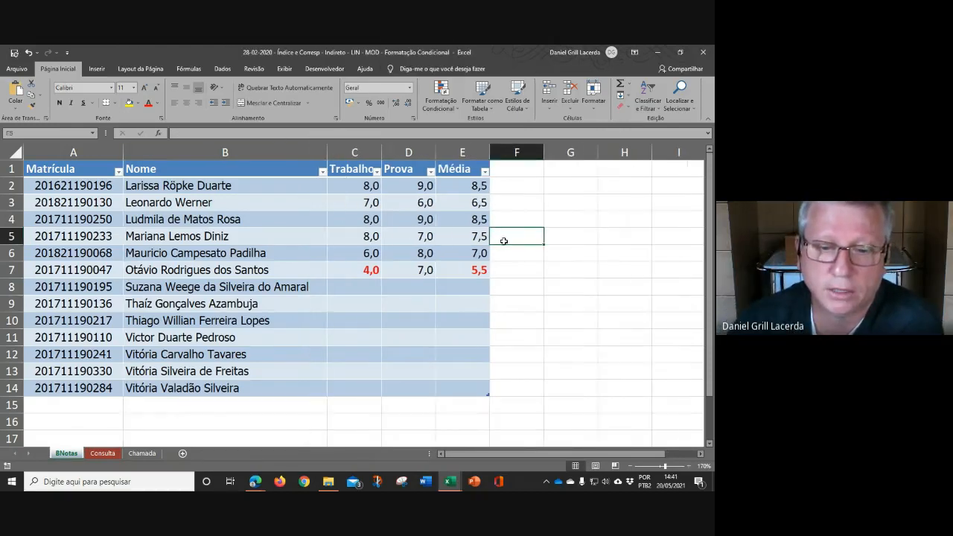
- Review the workbook's list of defined names and the grades table's name and design settings
click(93, 134)
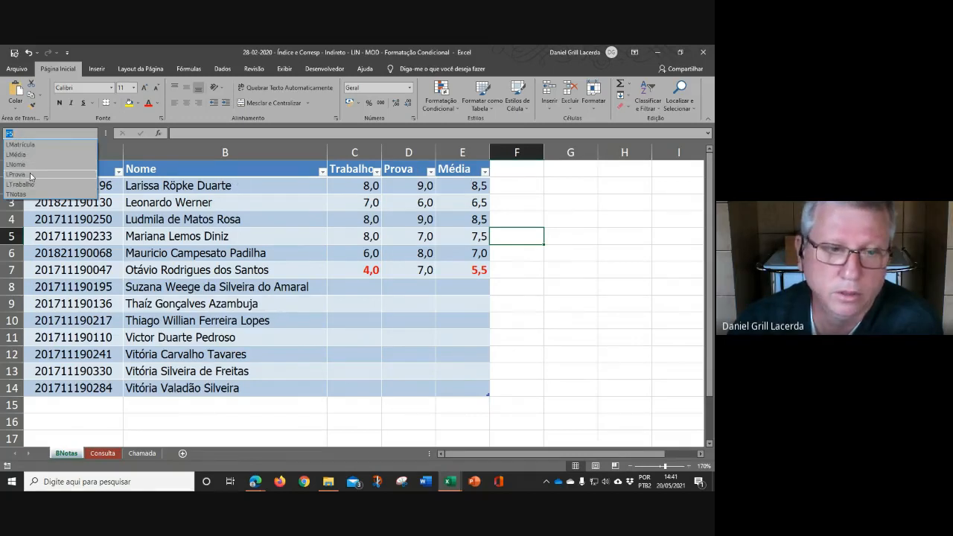
click(382, 386)
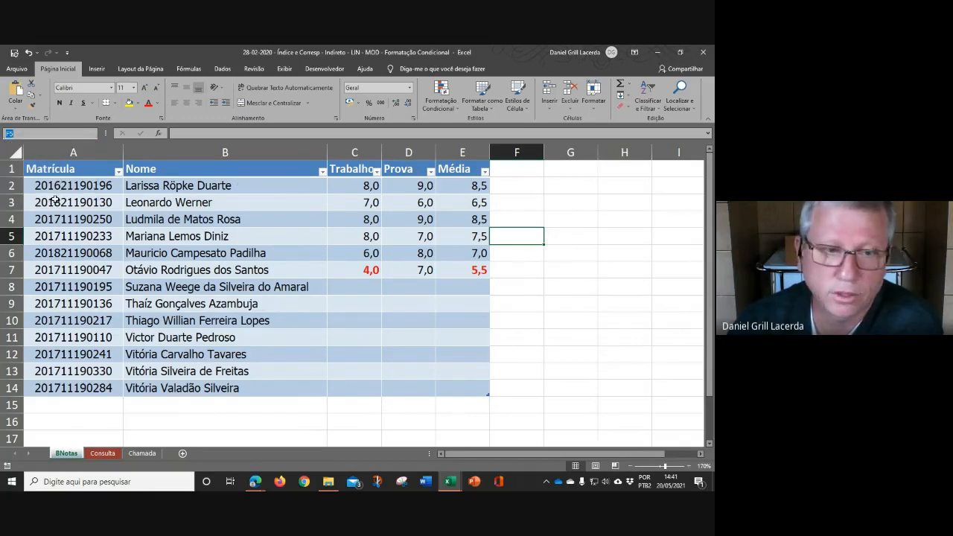
click(211, 253)
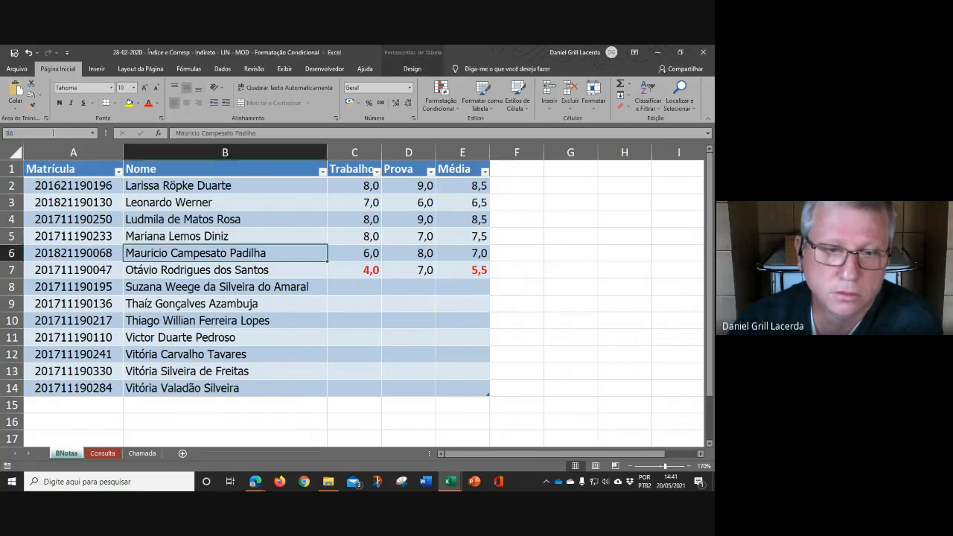
click(94, 134)
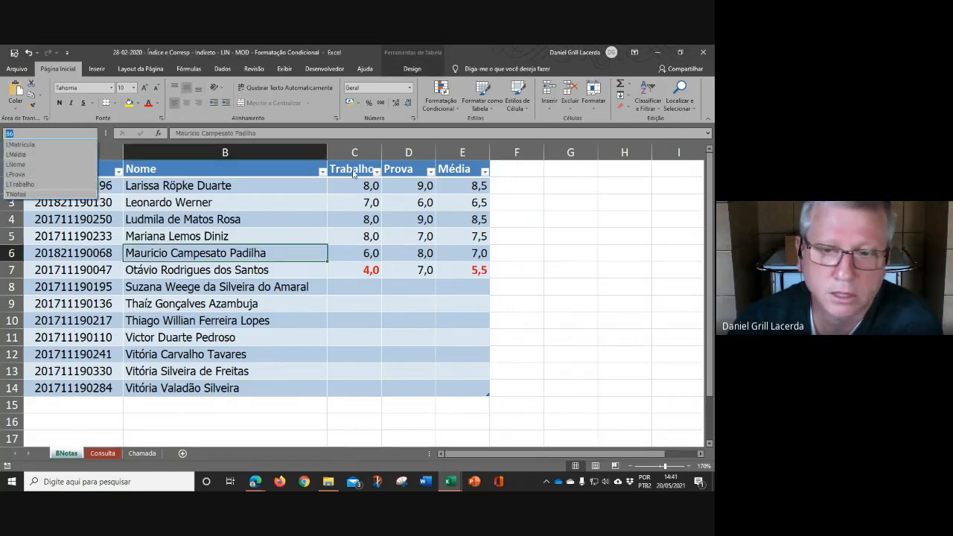
click(171, 268)
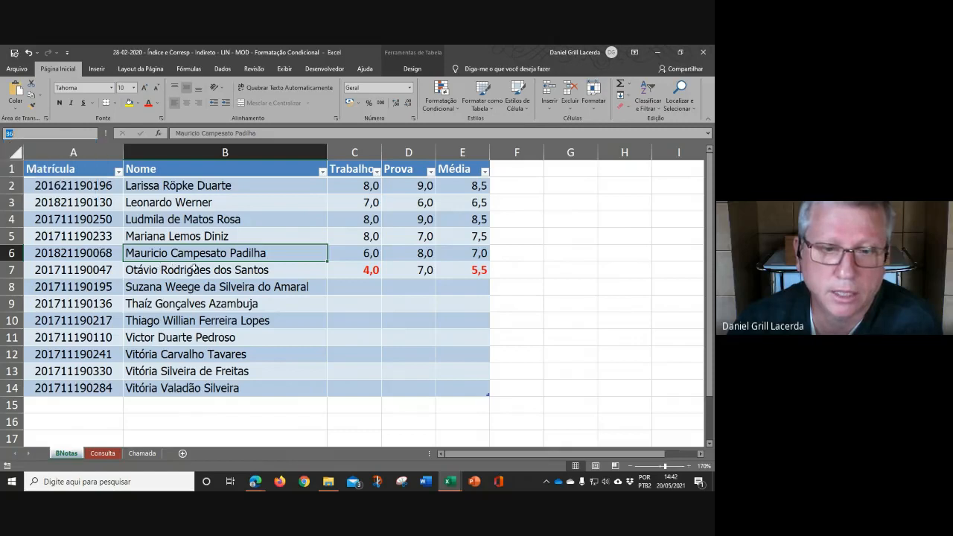
click(412, 69)
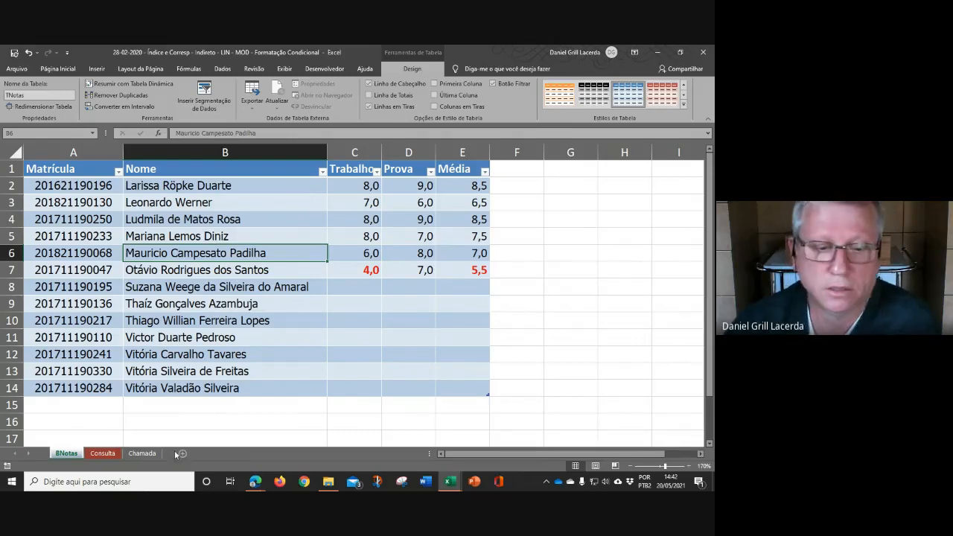
- Open the Consulta sheet and examine its student lookup fields and the sample ÍNDICE and INDIRETO formula
click(103, 454)
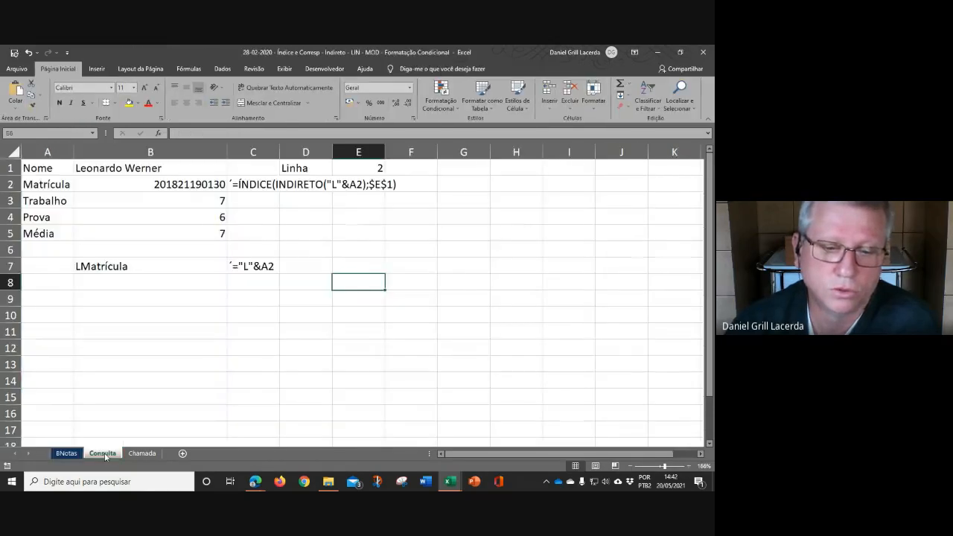
click(297, 390)
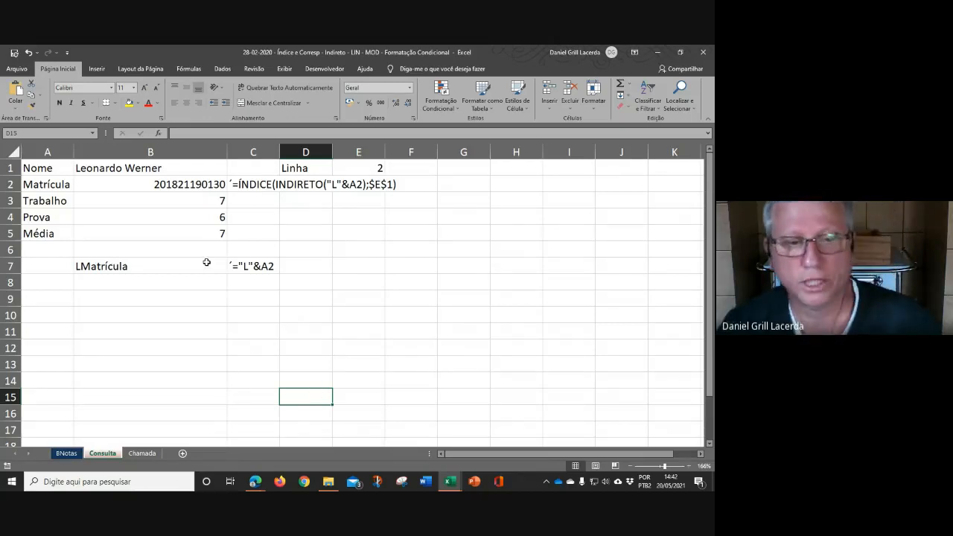
scroll(192, 213, up, 1)
scroll(192, 216, up, 1)
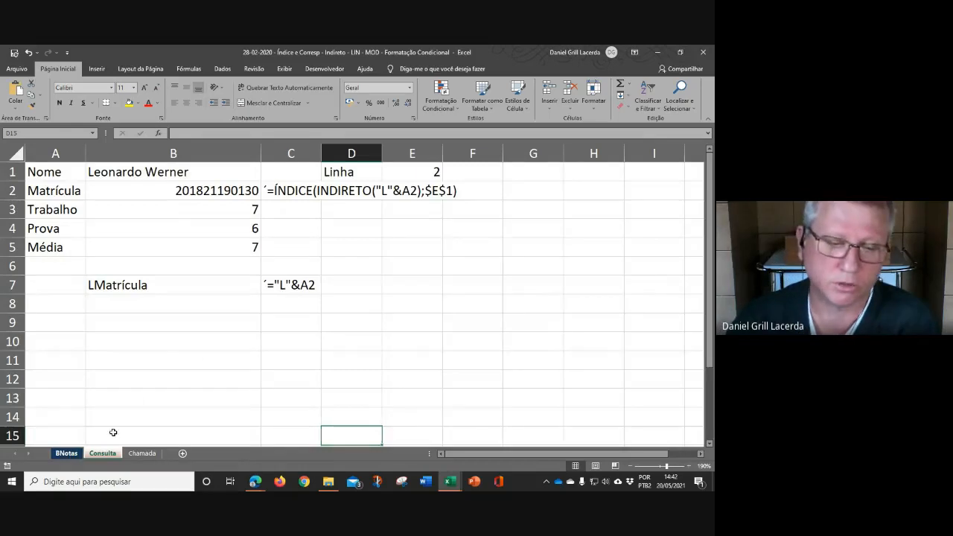
- Glance at the BNotas grades table, and inspect the Nome cell B1 and the Matrícula formula in B2 on the Consulta sheet
key(ctrl+Page_Up)
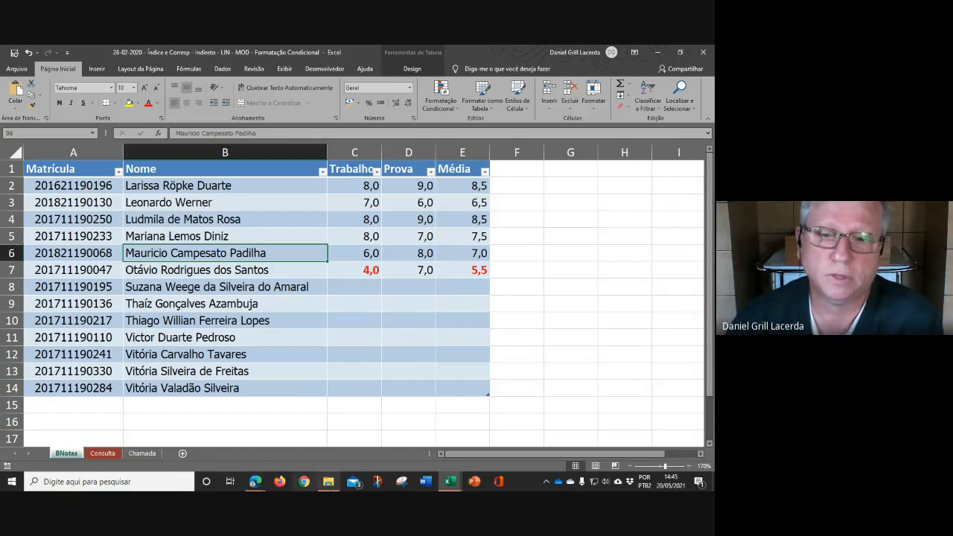
click(103, 455)
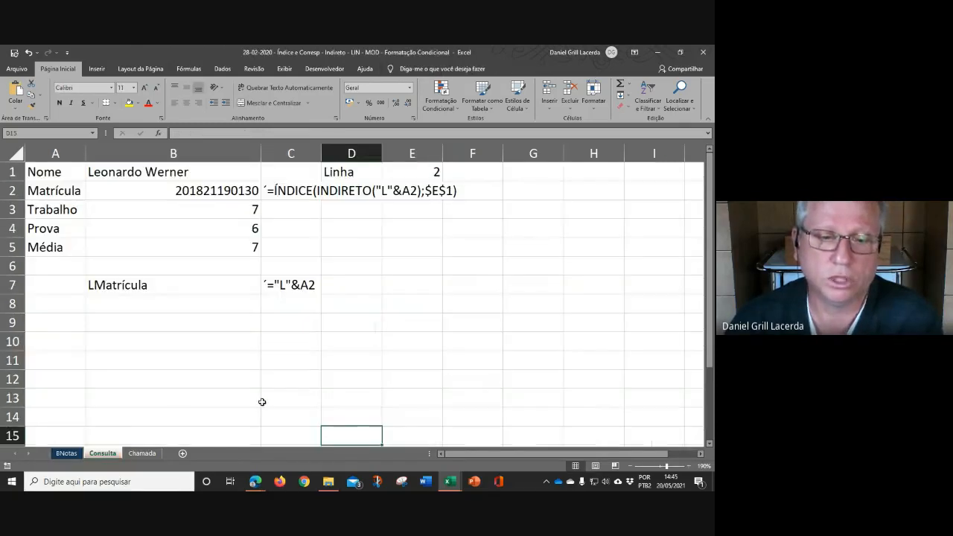
click(127, 173)
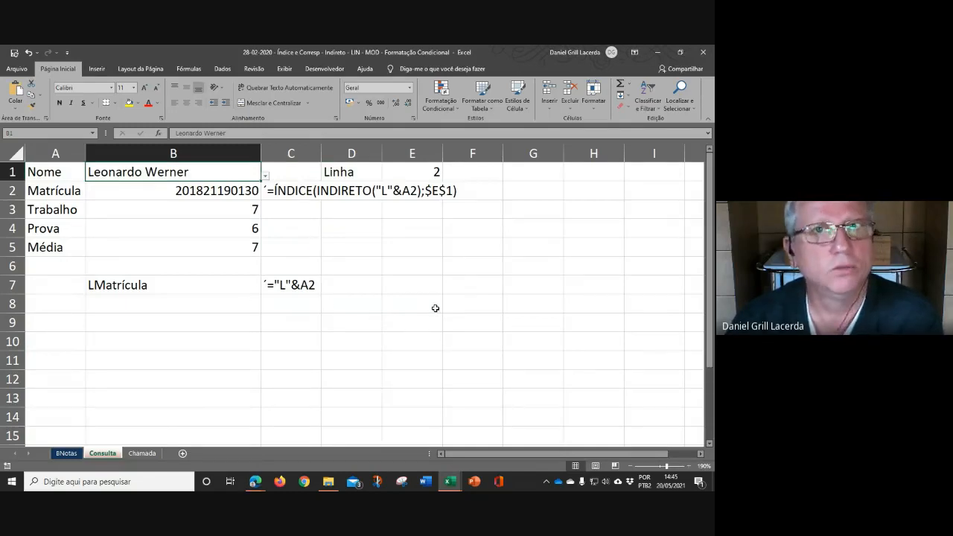
click(230, 193)
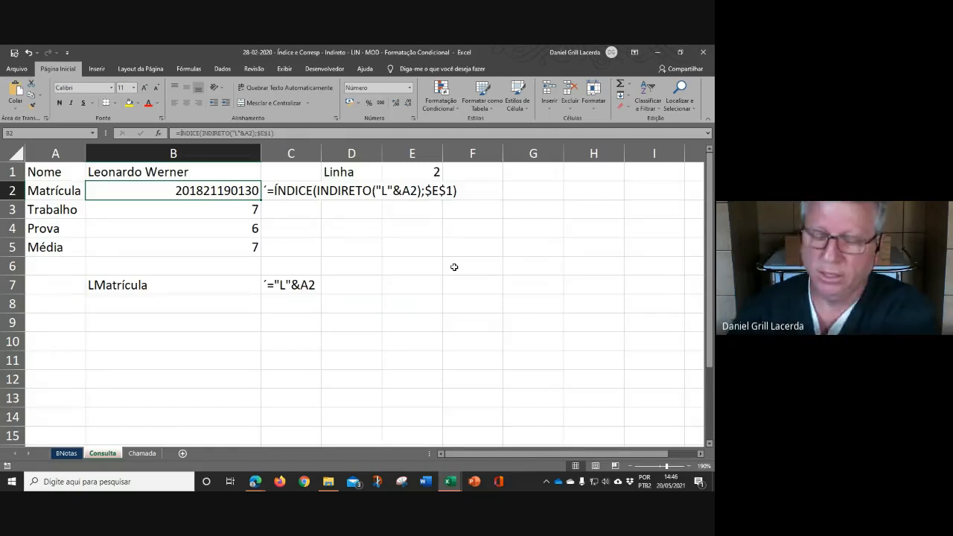
- Examine the first name in the BNotas table and its Matrícula, Nome and Trabalho column headers
click(66, 452)
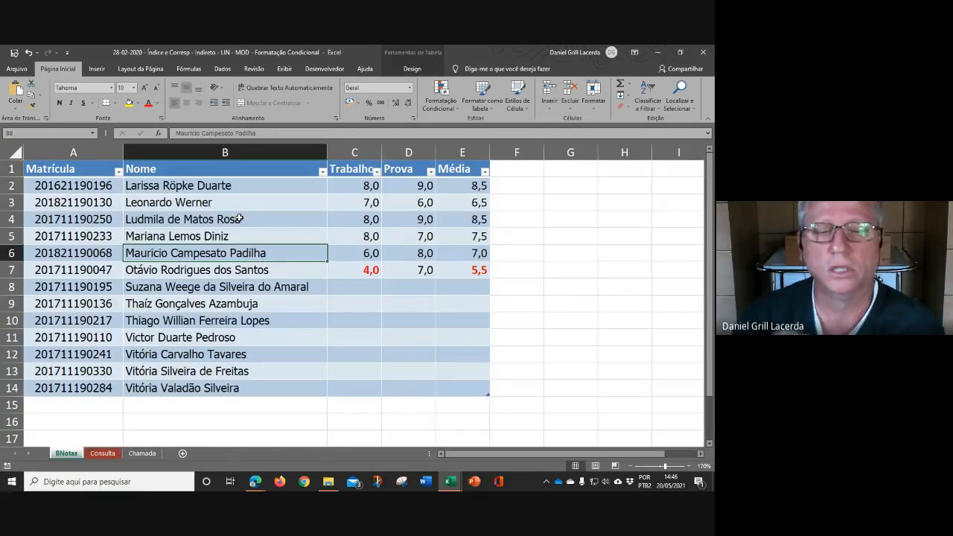
click(216, 190)
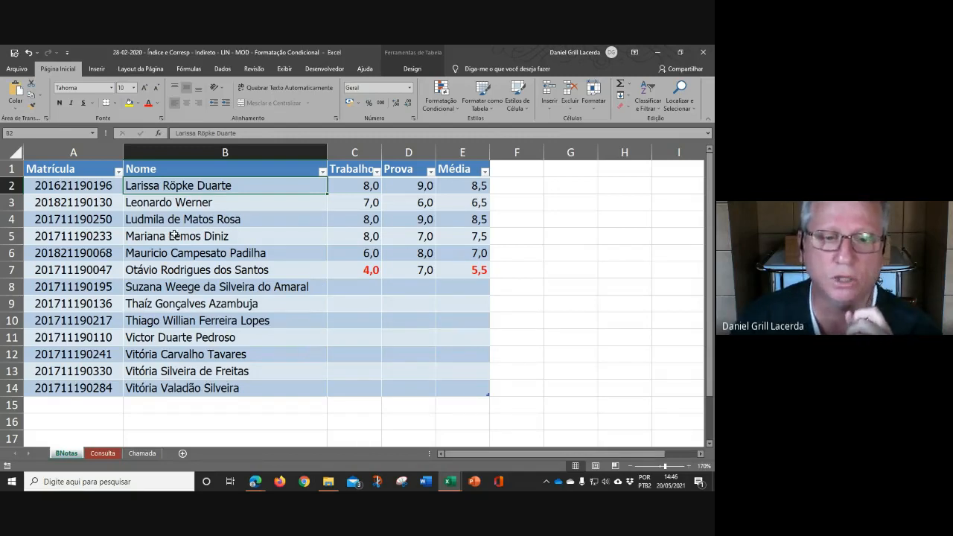
click(88, 173)
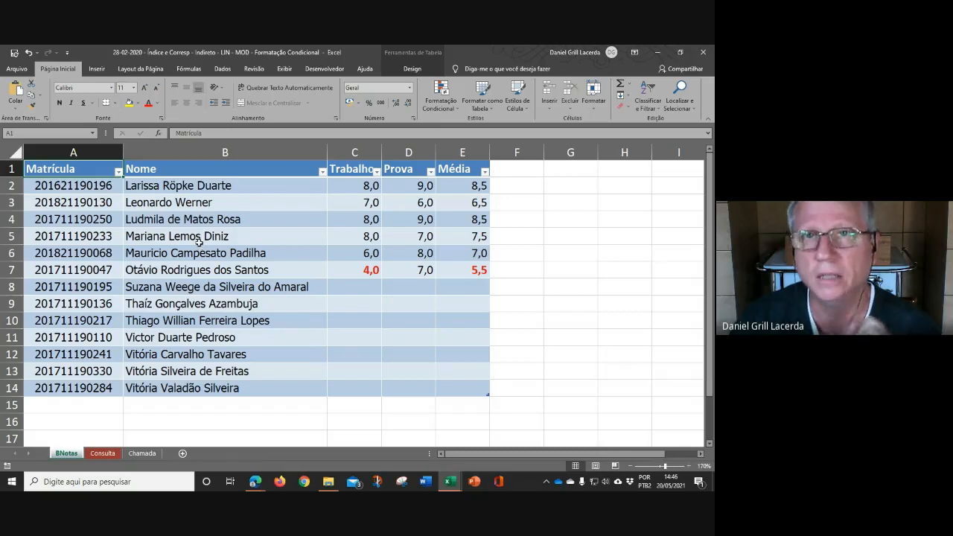
click(150, 166)
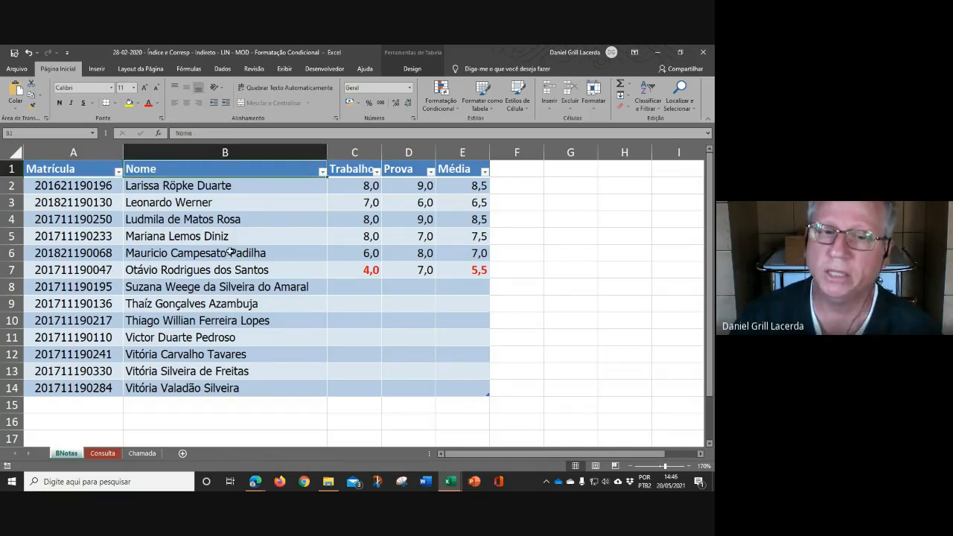
click(353, 173)
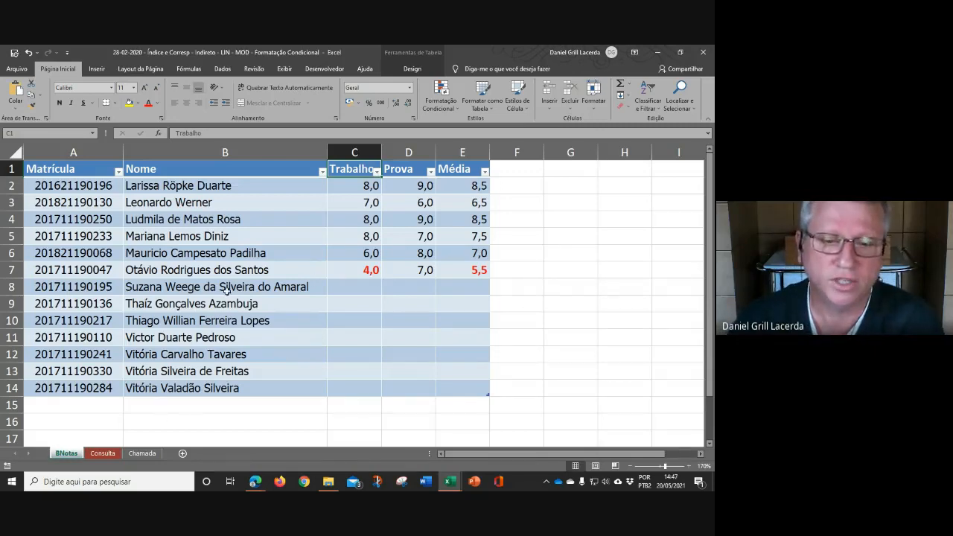
- Browse the list of selectable students in the Nome cell B1 of the Consulta sheet without changing the selection
click(102, 453)
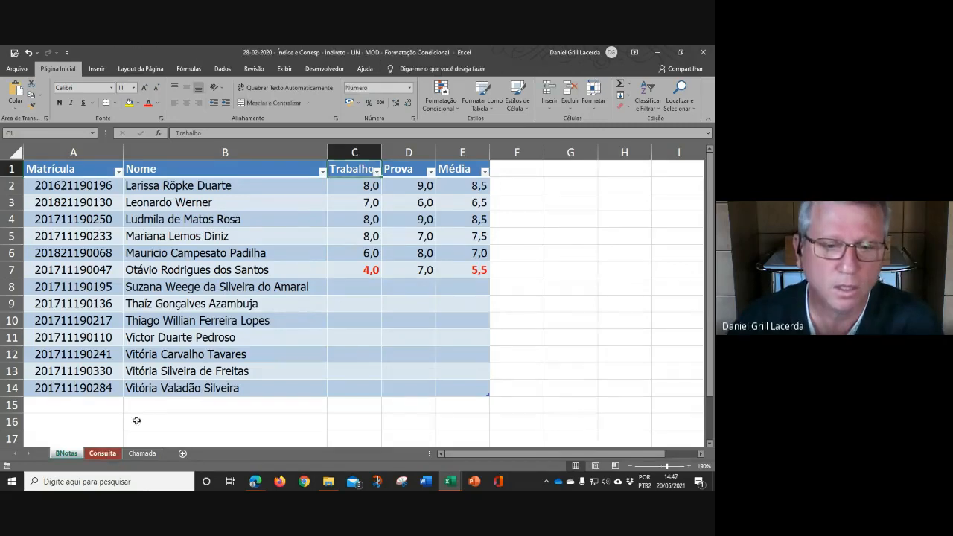
click(189, 165)
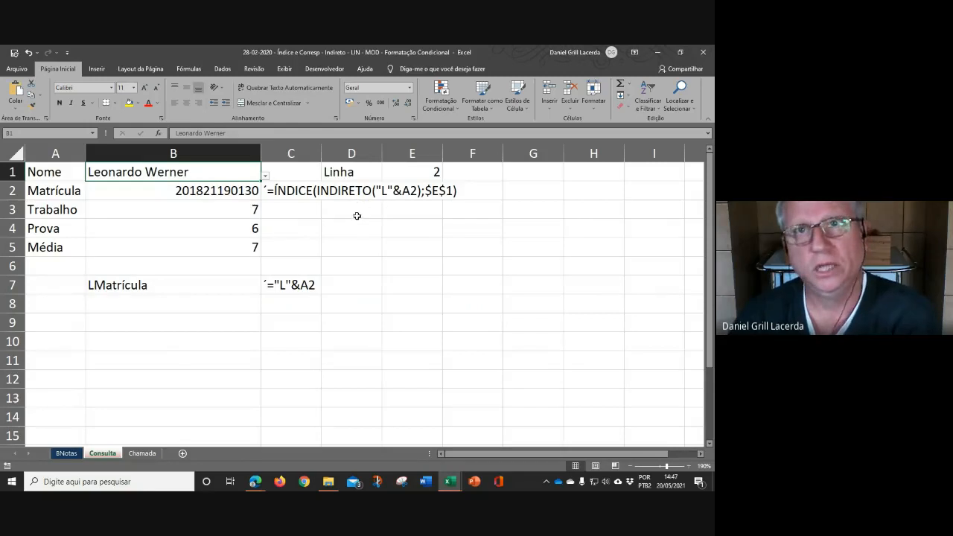
click(264, 177)
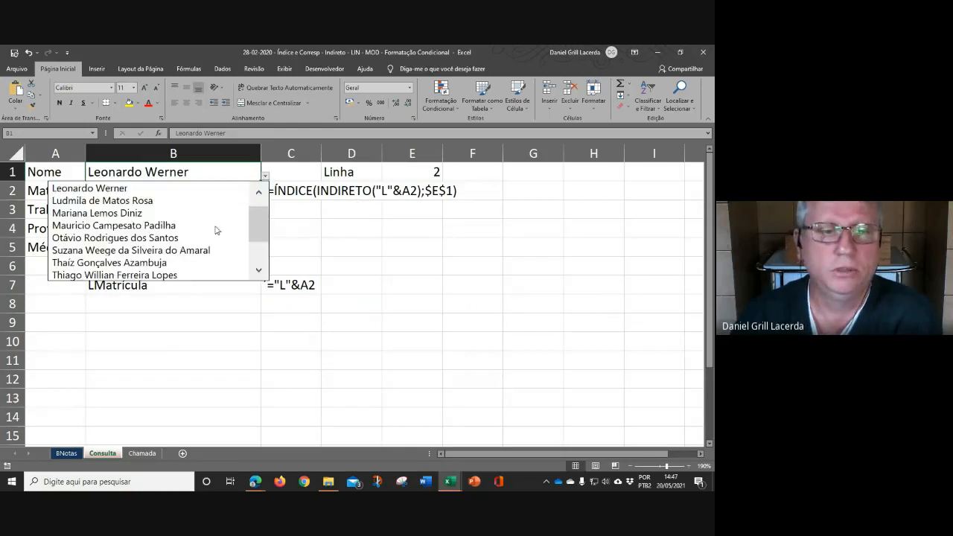
drag(259, 224, 259, 196)
key(Escape)
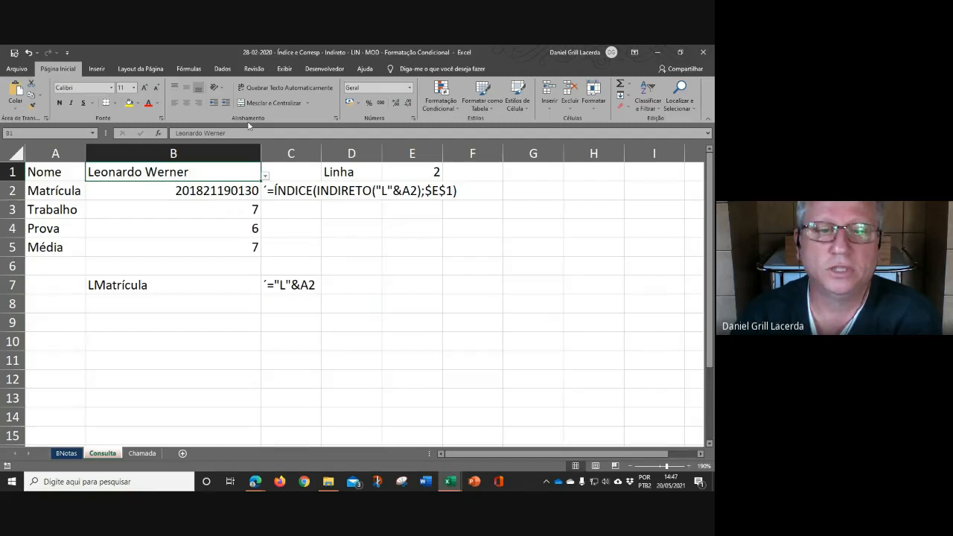
- Review the data validation settings and list source of the Nome cell B1, and leave them unchanged
click(227, 72)
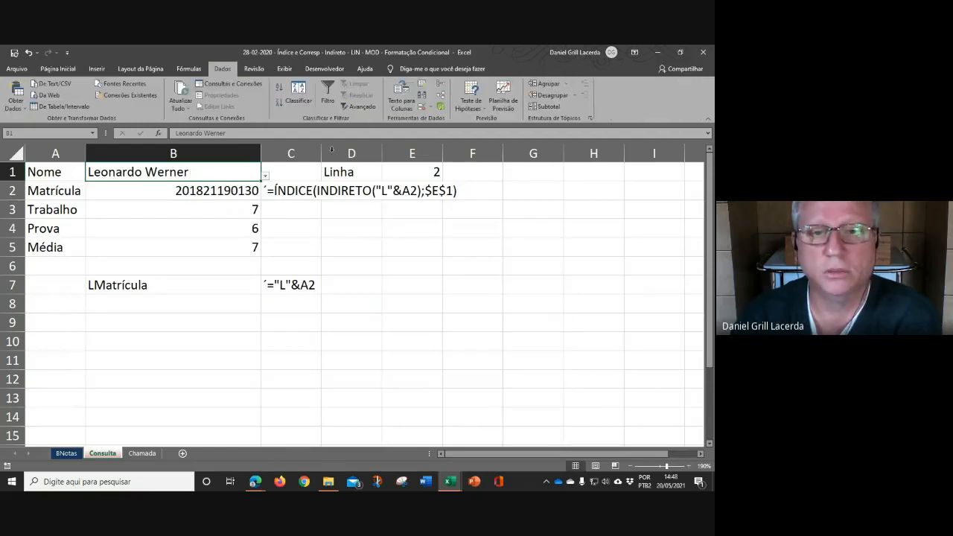
click(431, 107)
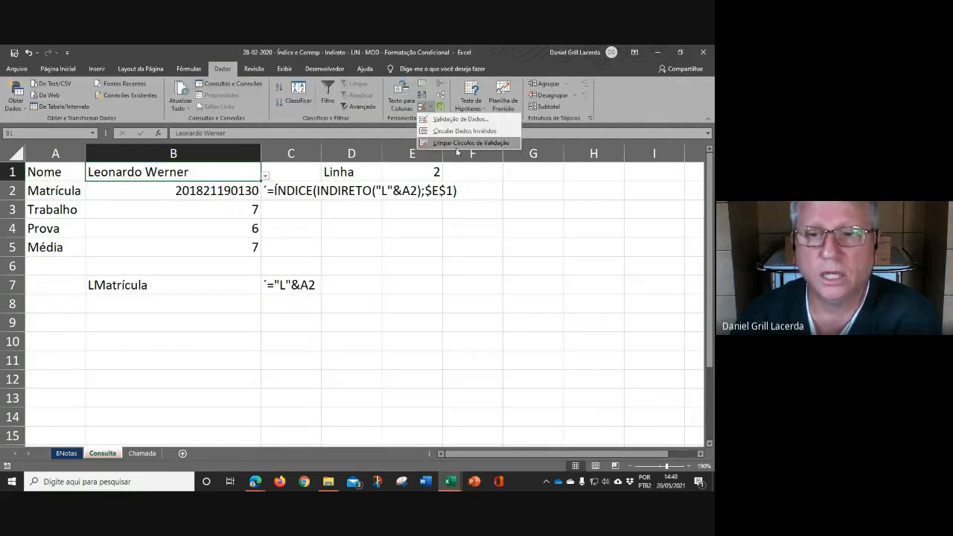
click(457, 120)
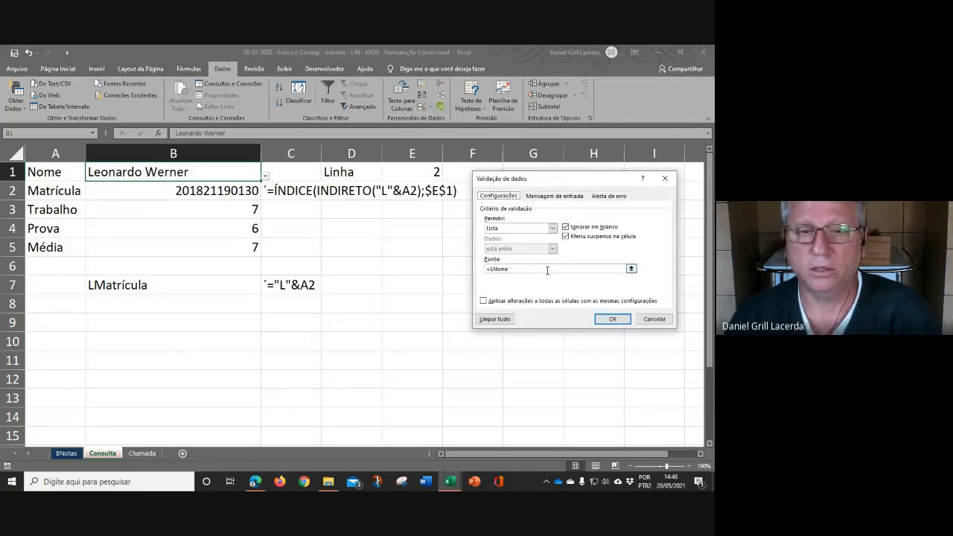
click(655, 320)
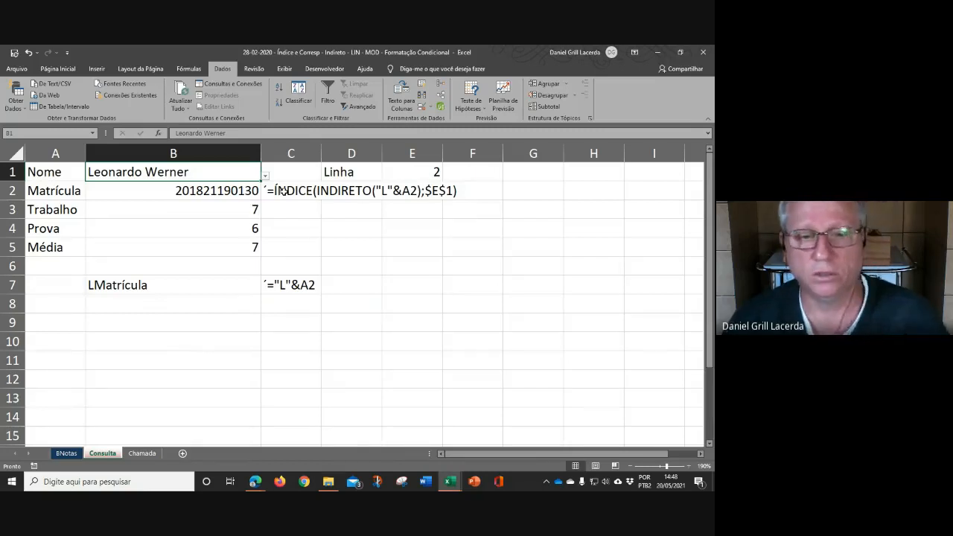
- Compare the lookup formulas in B2:B5 with the field labels in A1:A5 that they refer to
scroll(281, 191, up, 1)
scroll(284, 192, up, 3)
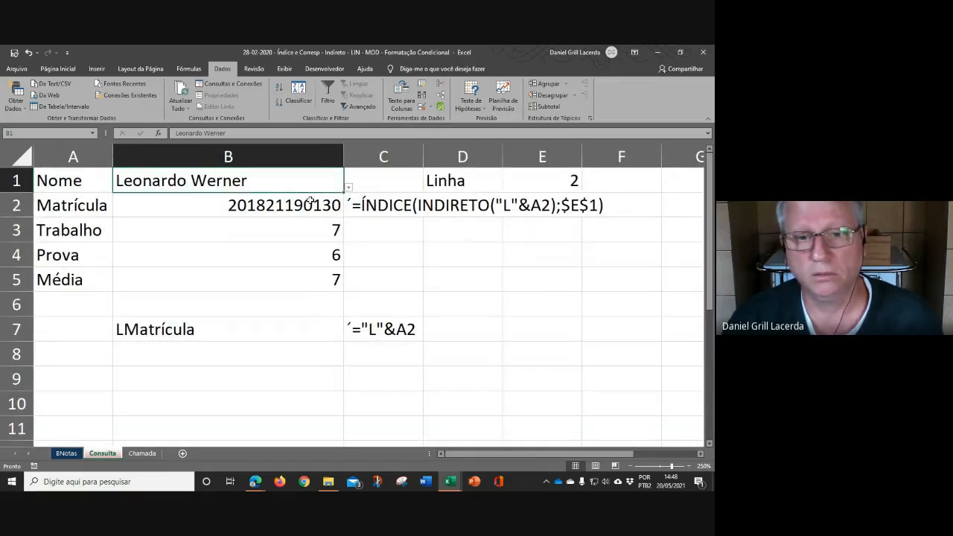
scroll(310, 200, up, 1)
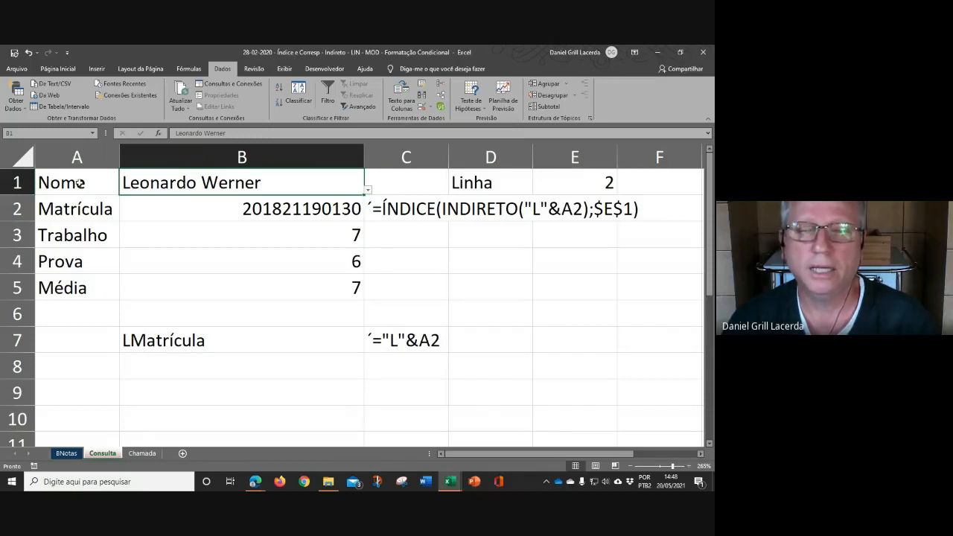
click(192, 213)
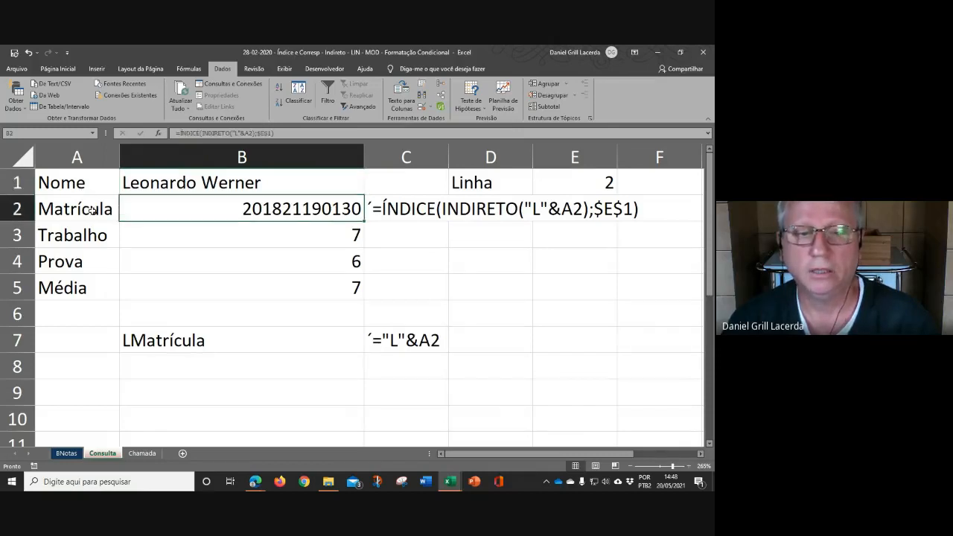
click(92, 210)
click(173, 232)
click(84, 237)
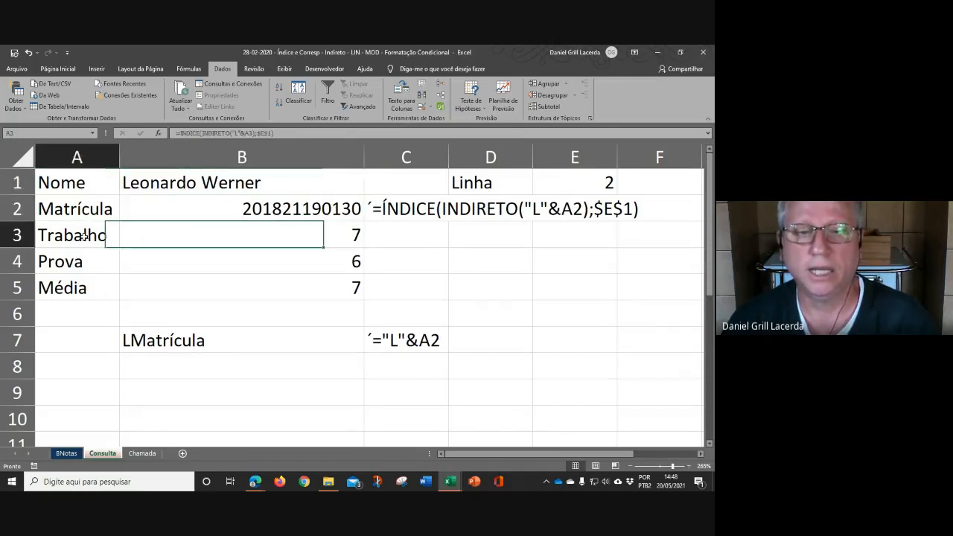
click(186, 260)
click(77, 262)
click(186, 290)
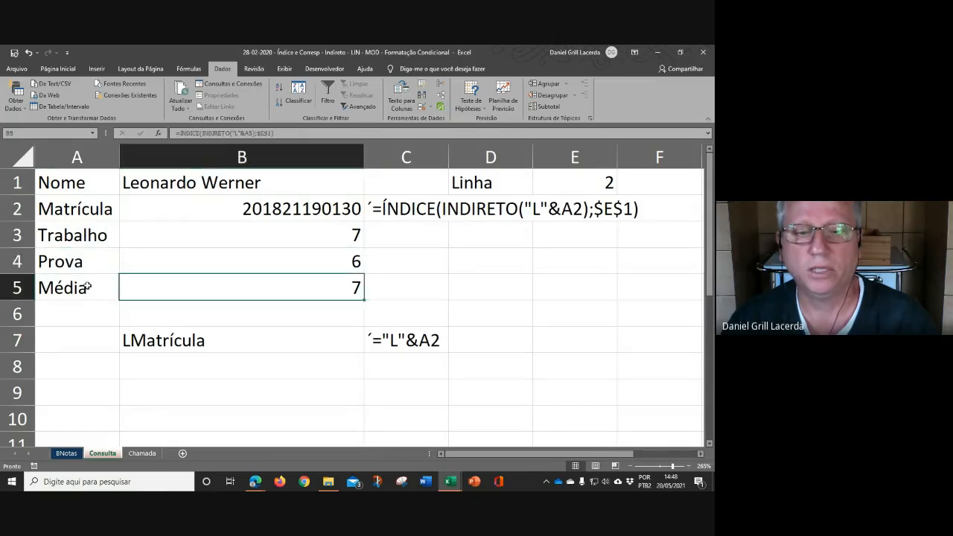
click(74, 287)
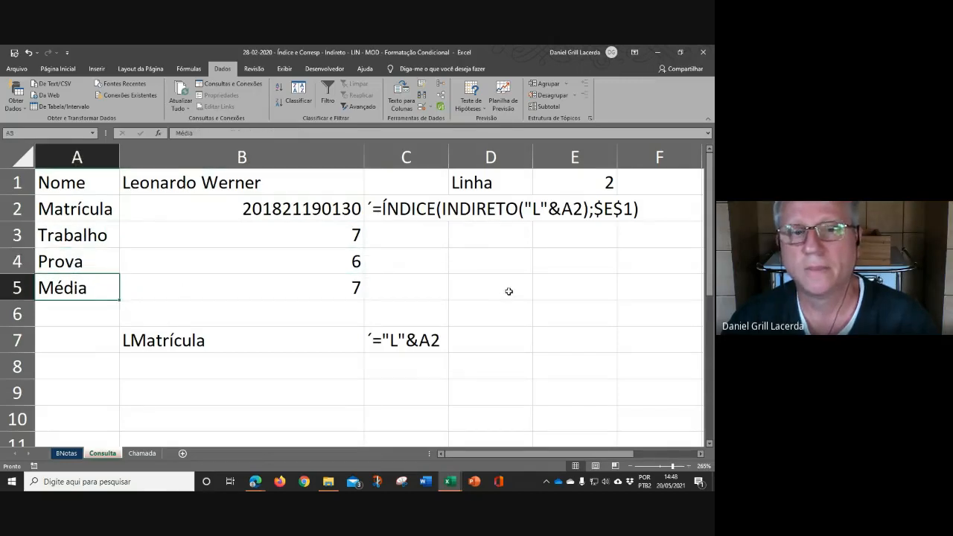
drag(81, 191, 73, 289)
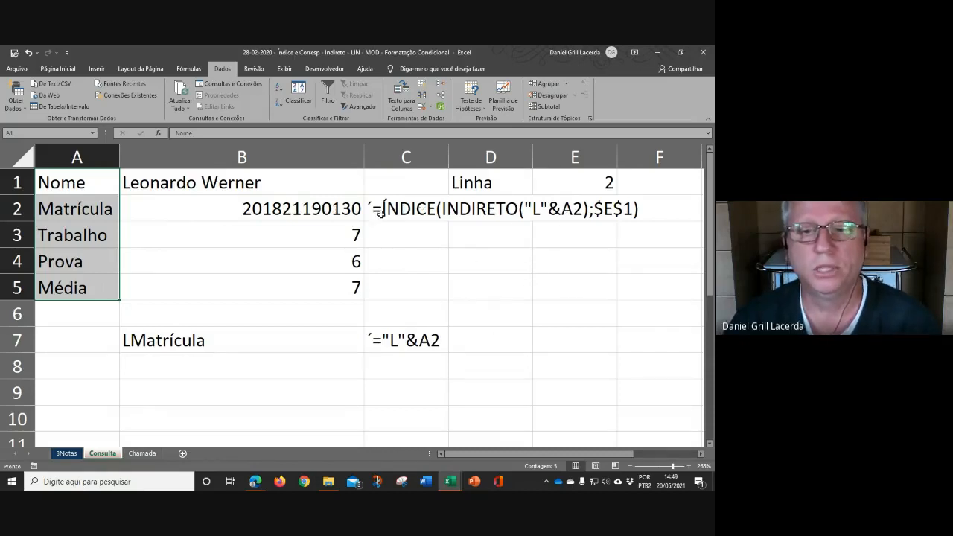
- Open the Matrícula formula in B2 for editing and examine its ÍNDICE and INDIRETO arguments and the "L"&A2 reference
click(309, 210)
text(=ÍNDICE(INDIRETO("L"&A2;$E$1))
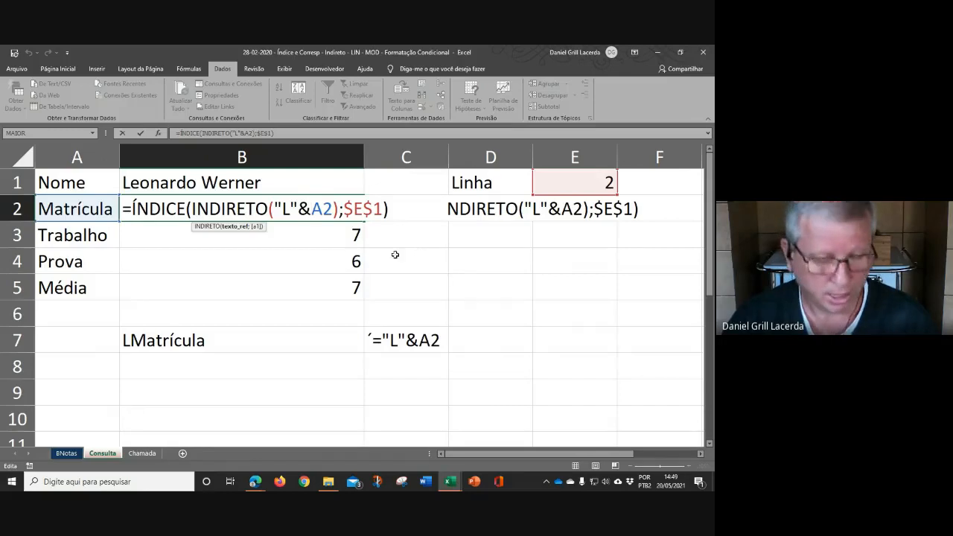
click(311, 210)
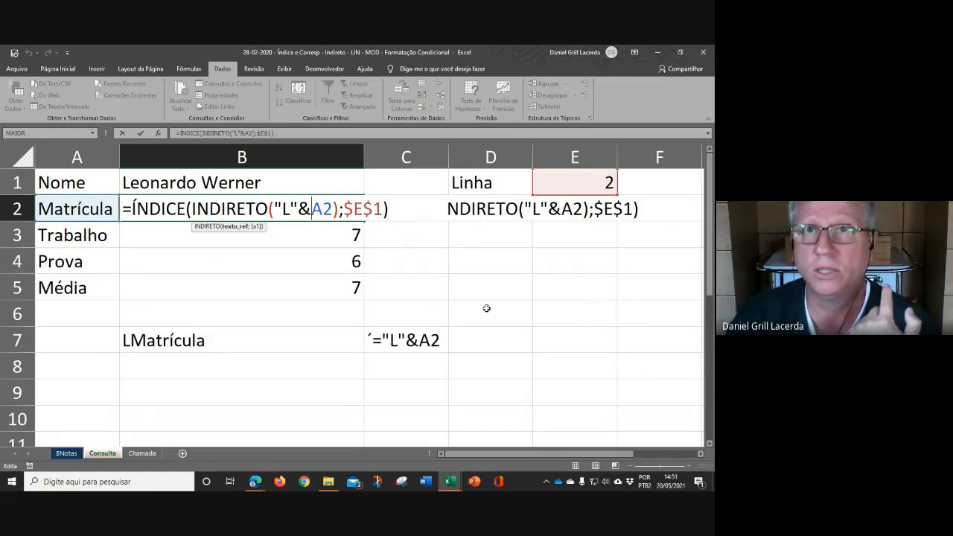
click(67, 453)
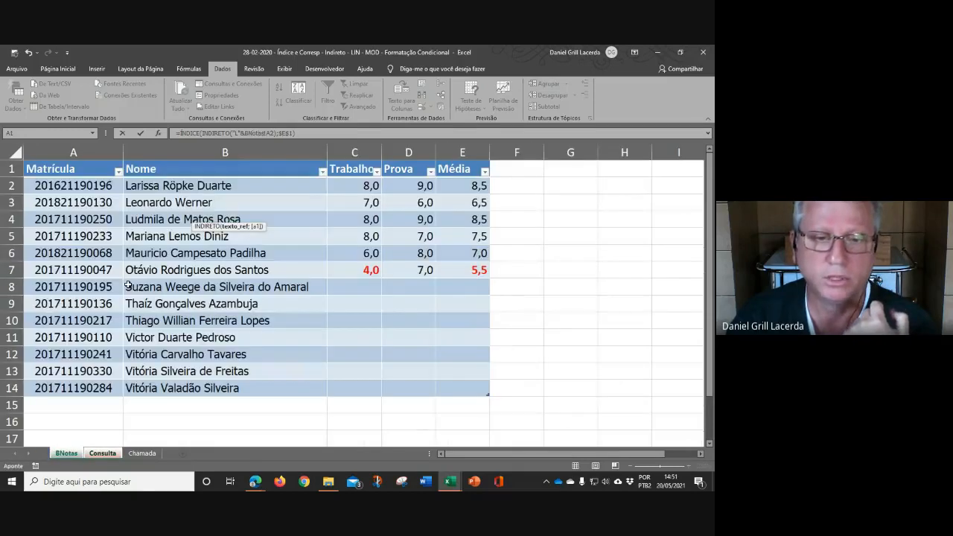
drag(66, 169, 461, 167)
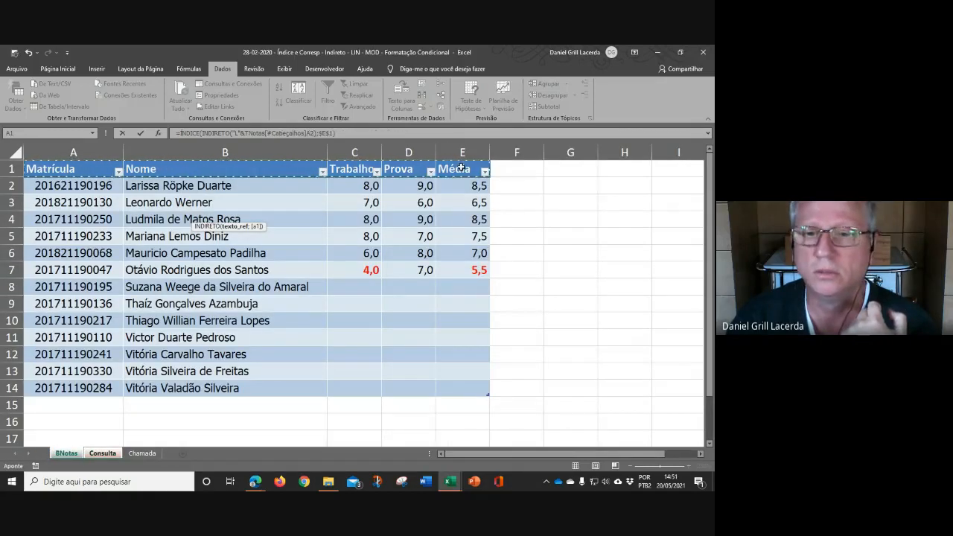
click(538, 217)
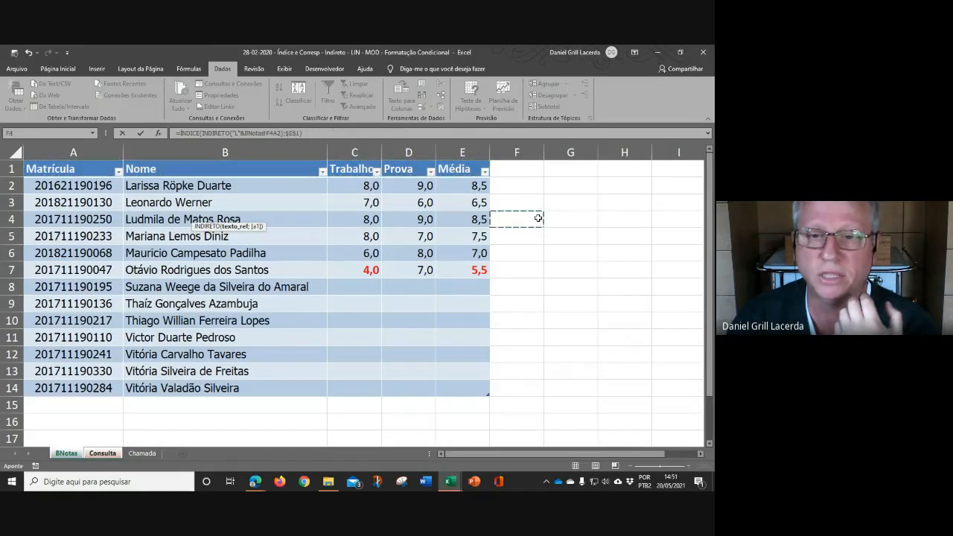
click(93, 134)
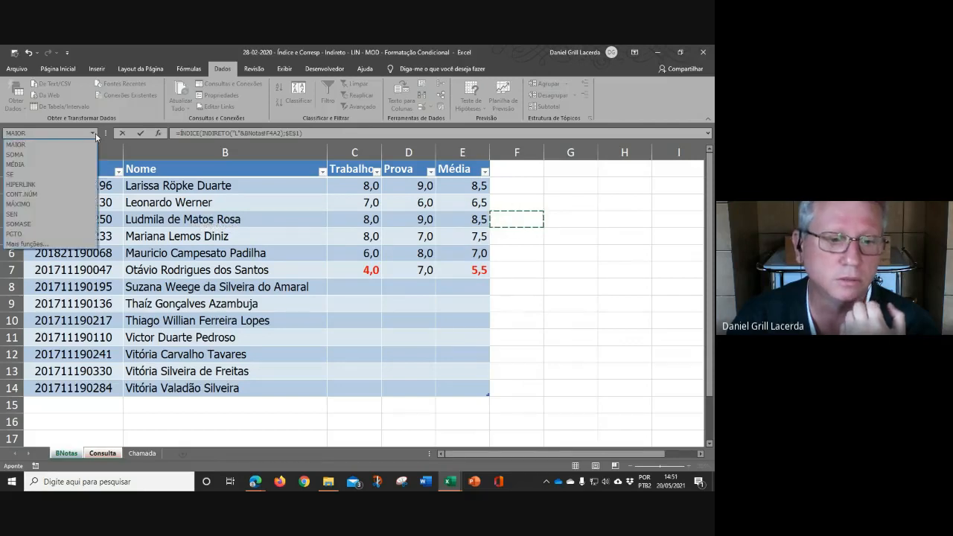
click(554, 292)
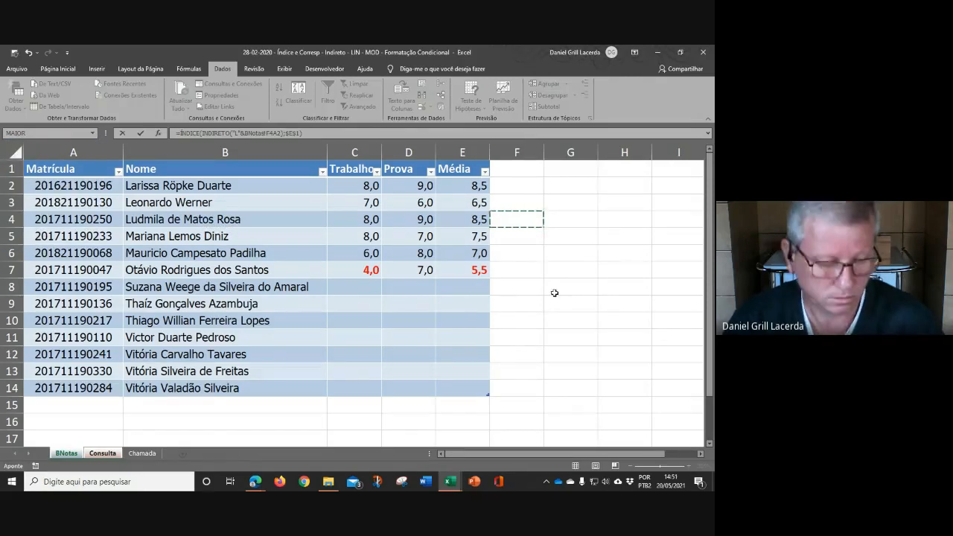
key(Escape)
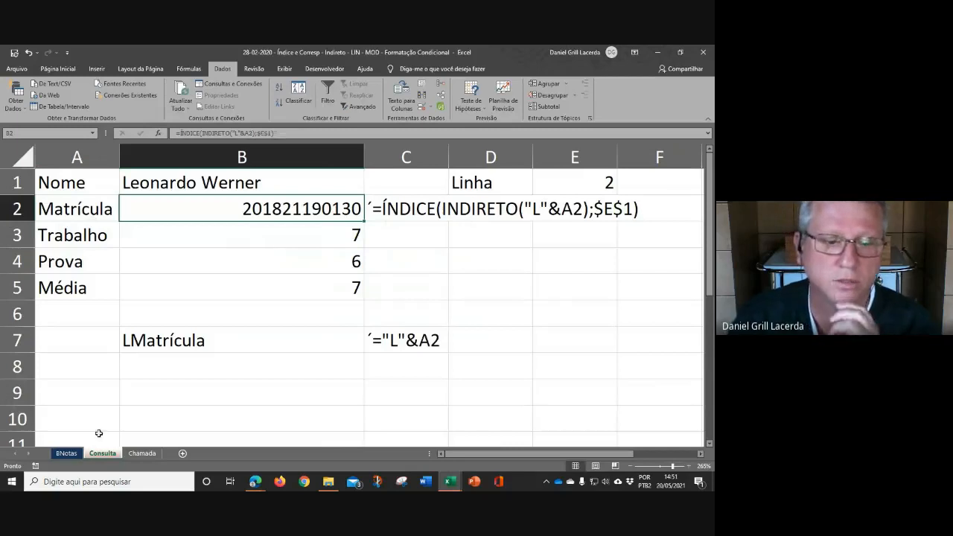
- Check the workbook's list of defined names from the BNotas sheet
click(67, 453)
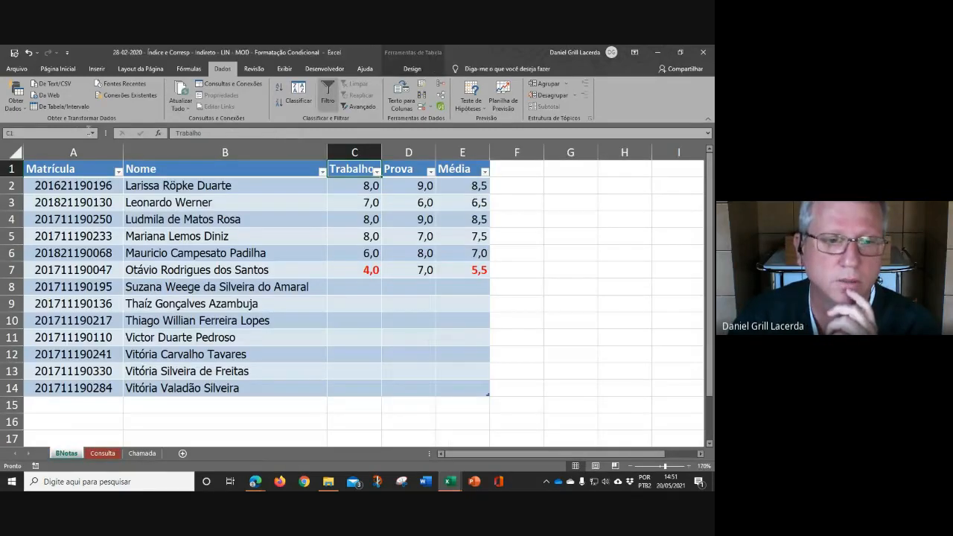
click(93, 134)
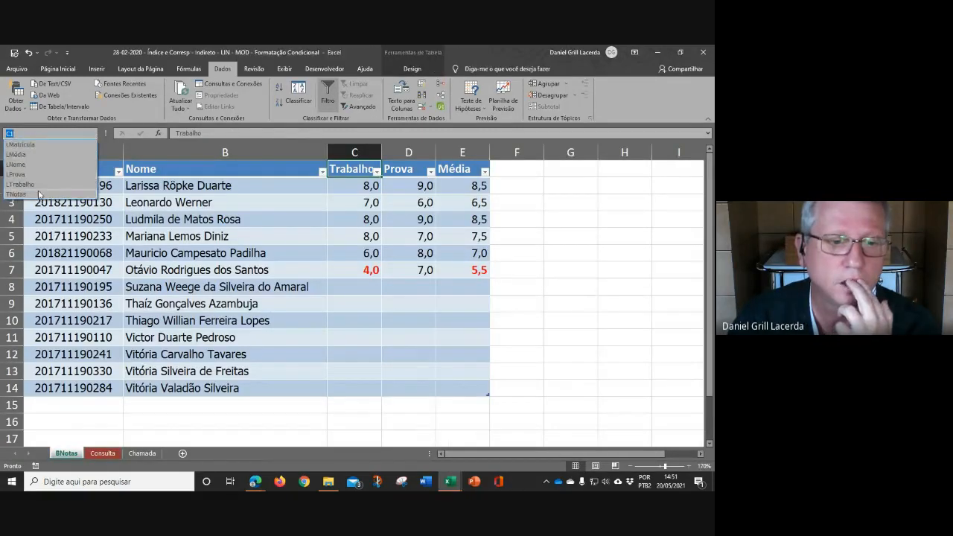
click(528, 220)
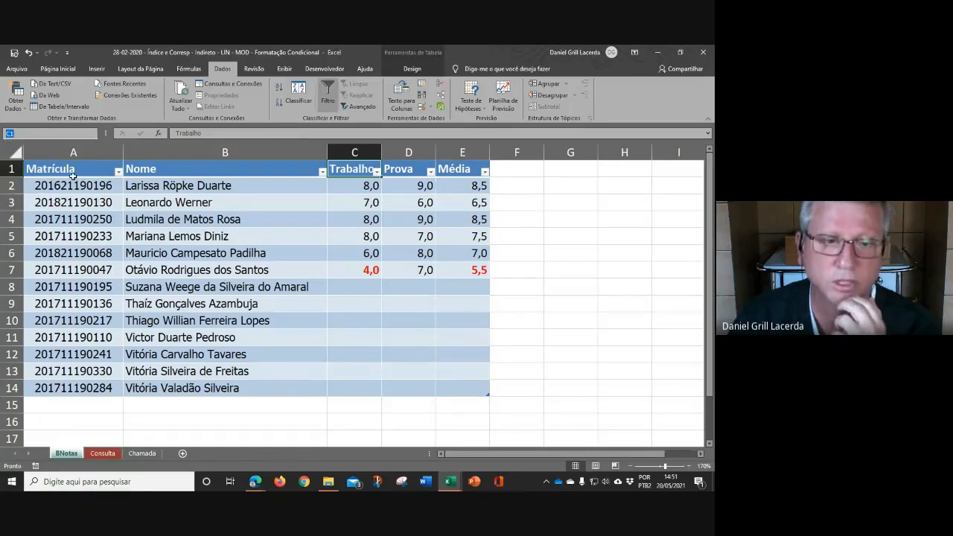
- Name the header cells A1:E1 on the BNotas sheet LCampo
drag(63, 169, 446, 170)
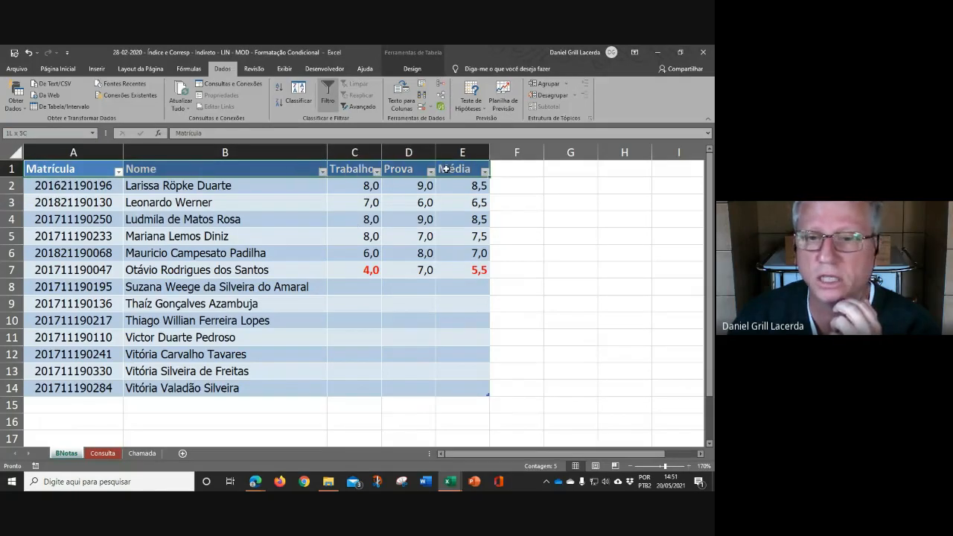
click(52, 131)
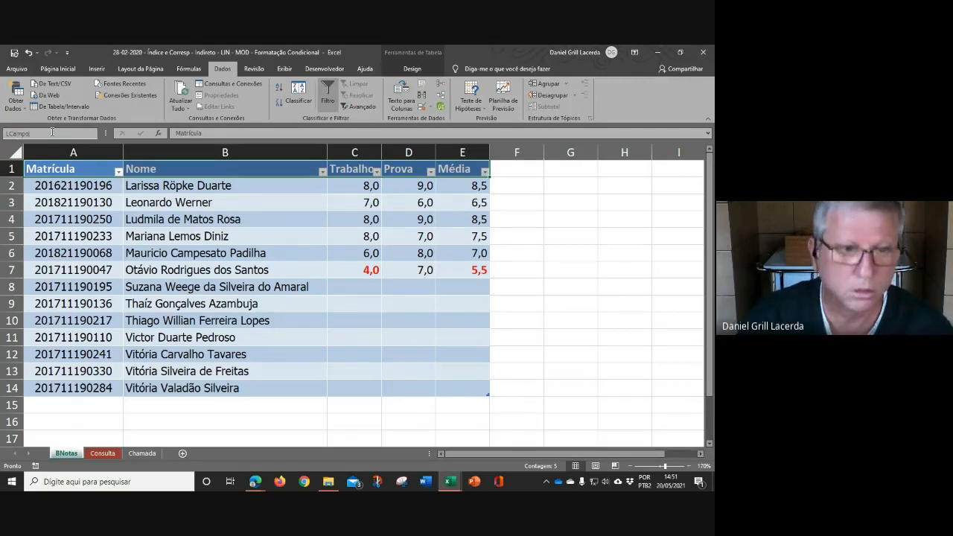
key(Return)
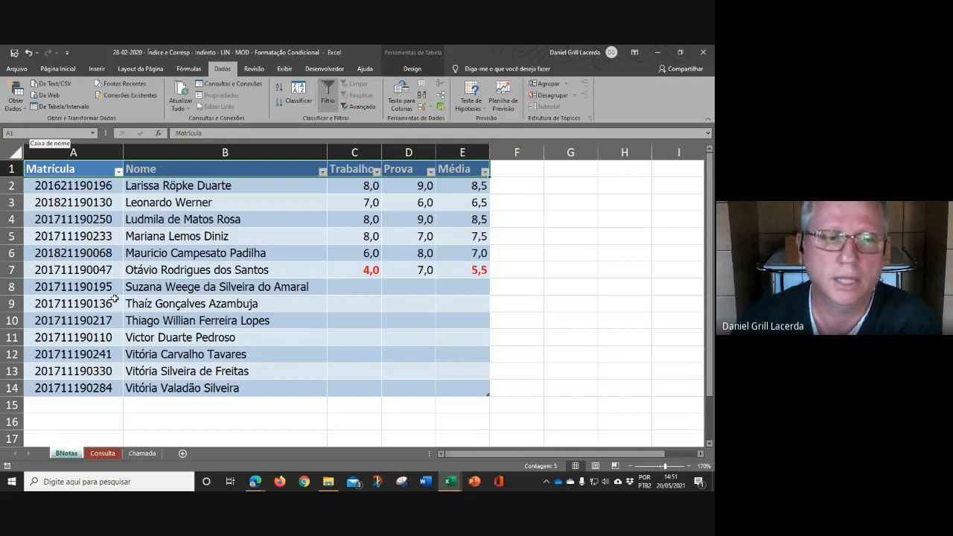
- Clear the field labels in A1:A5 on the Consulta sheet
click(103, 452)
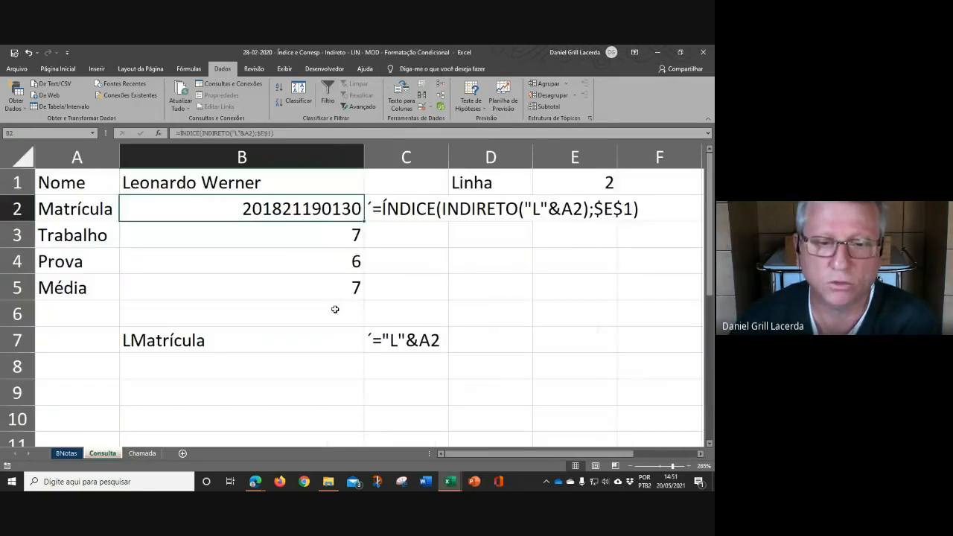
key(ctrl+Home)
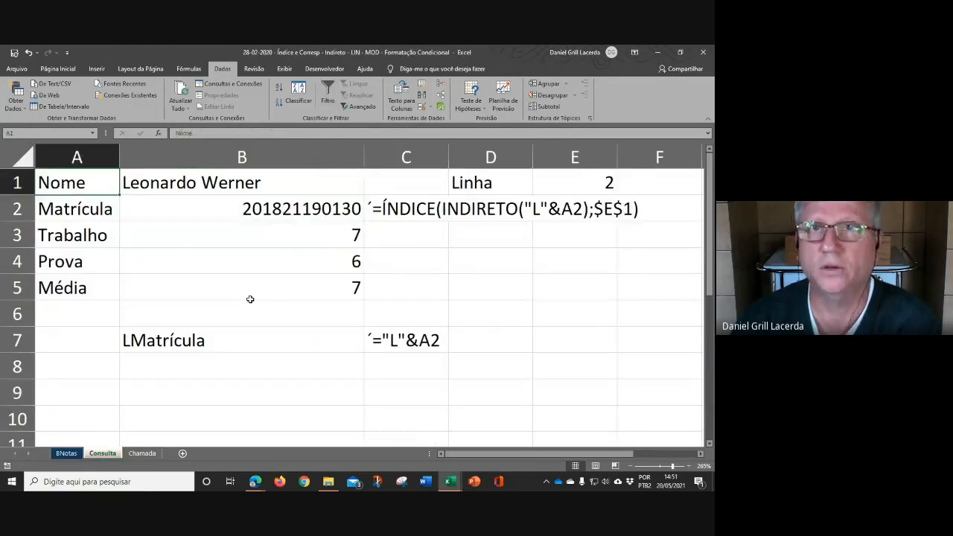
drag(87, 183, 88, 288)
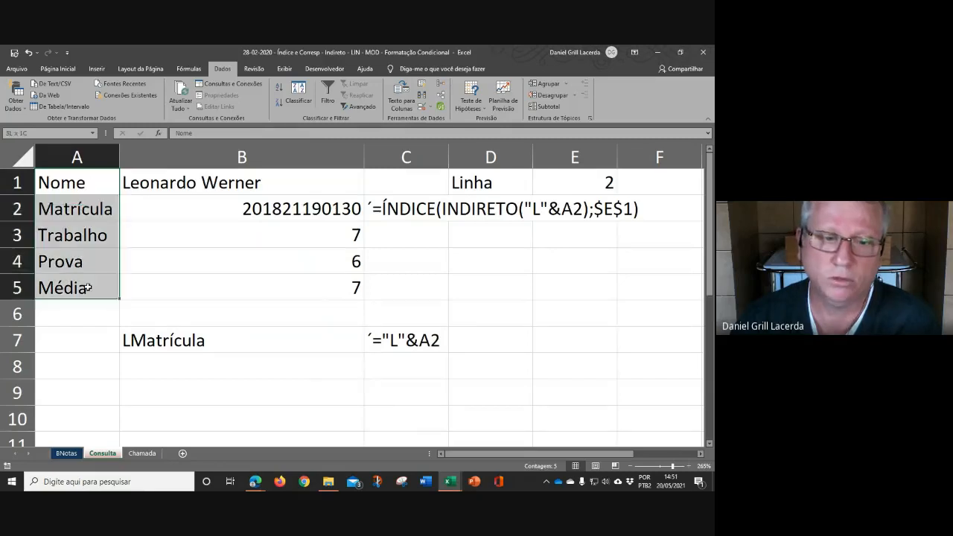
key(Delete)
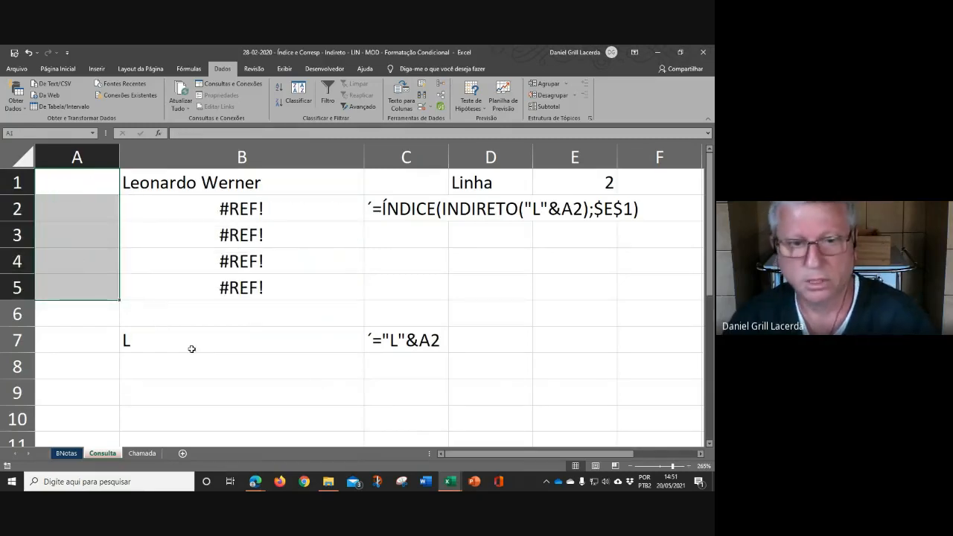
click(238, 387)
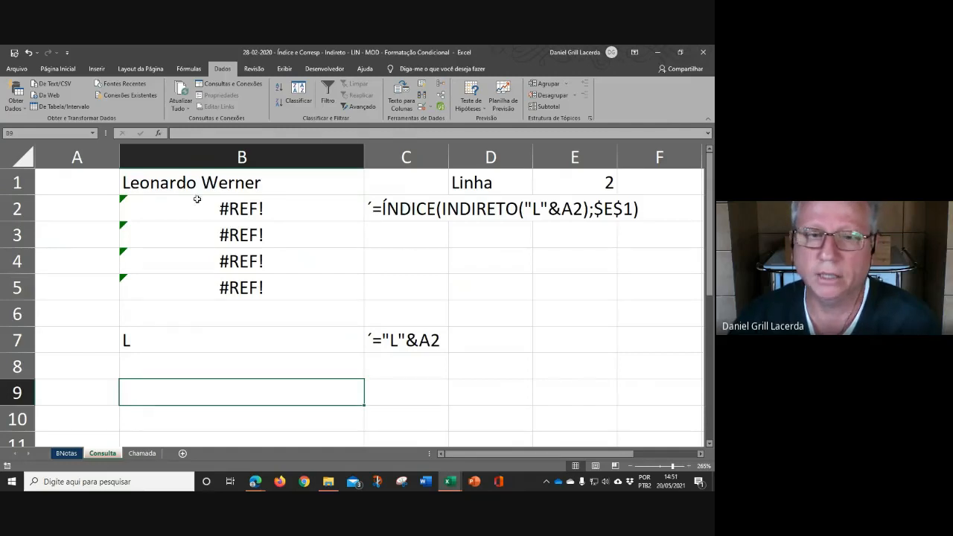
- Enter the formula =ÍNDICE(LCampo;1) in cell A1 of the Consulta sheet
click(89, 189)
text(=)
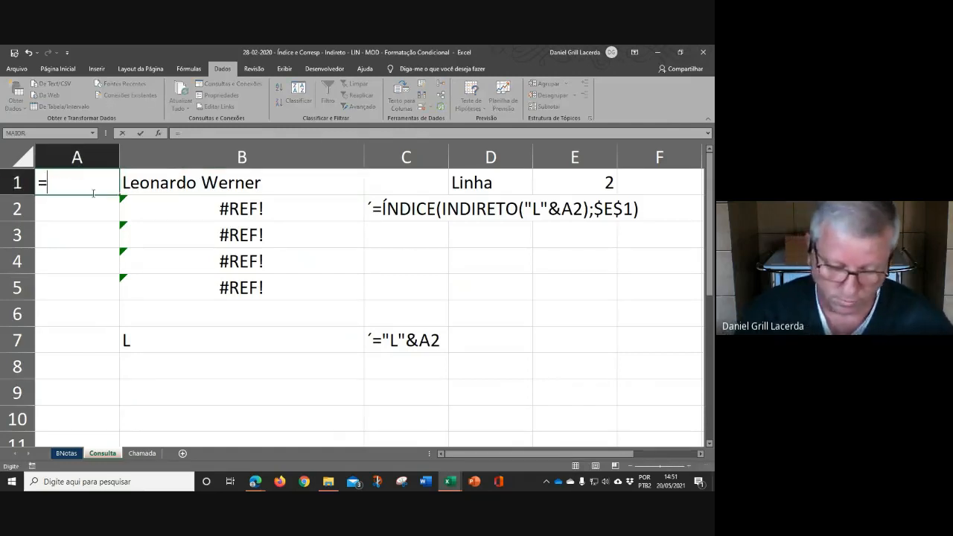
text(=dince)
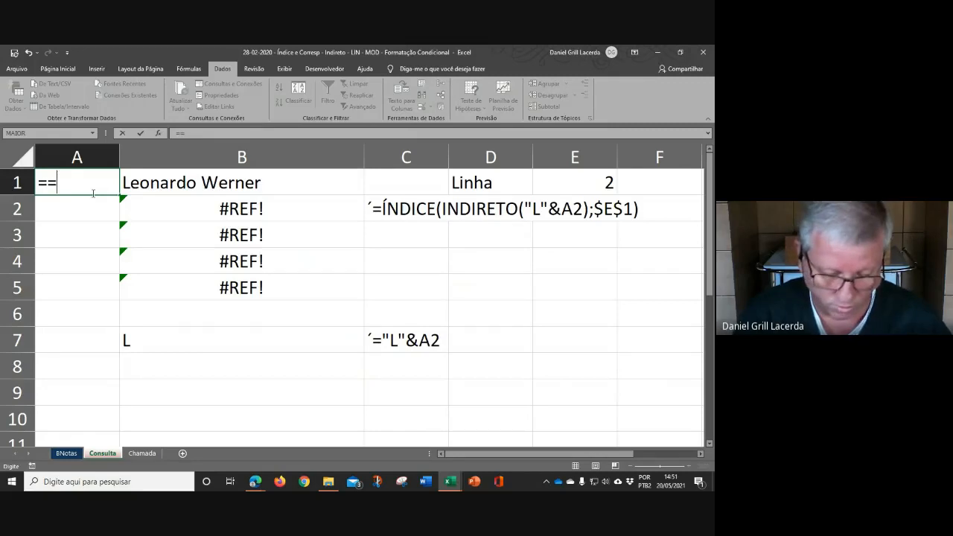
key(BackSpace)
key(BackSpace)
key(BackSpace)
key(BackSpace)
key(BackSpace)
key(BackSpace)
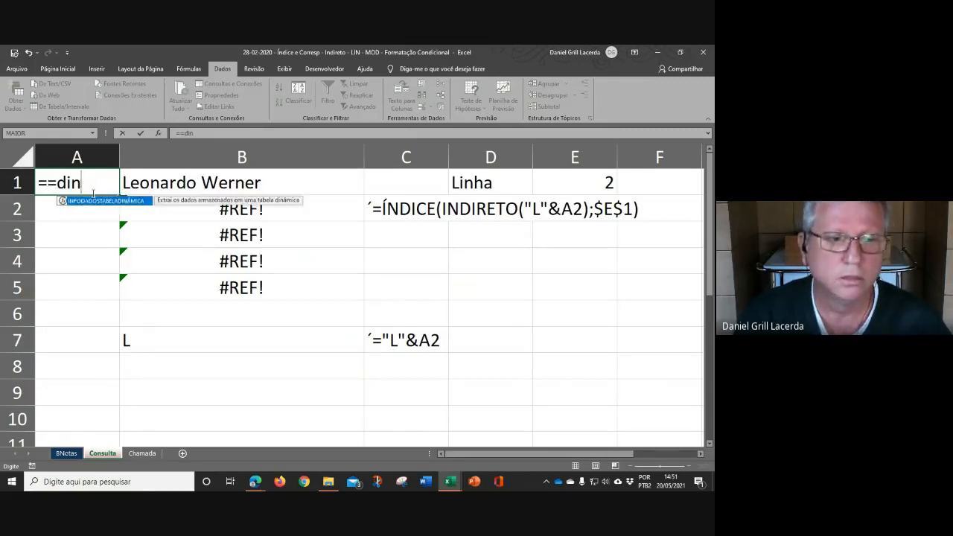
text(índi)
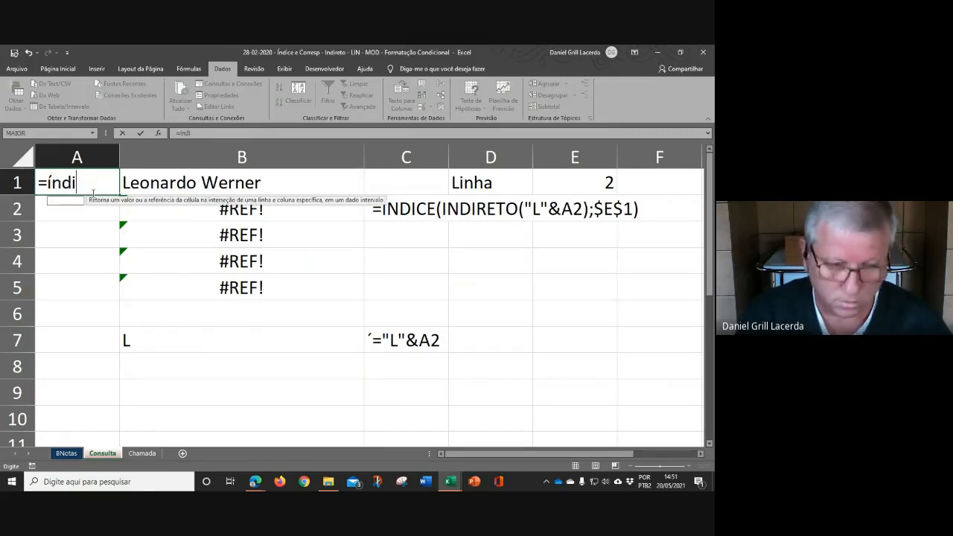
text(ce()
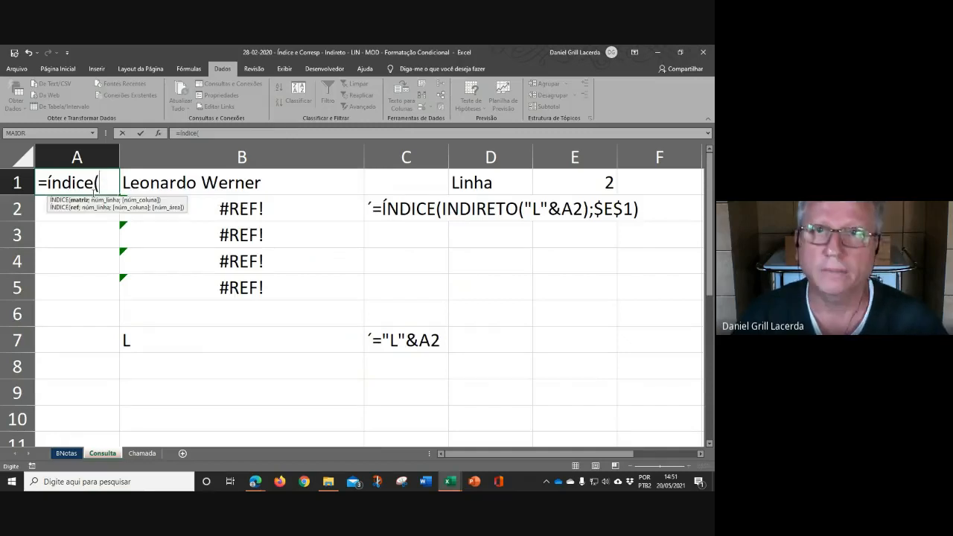
text(LCam)
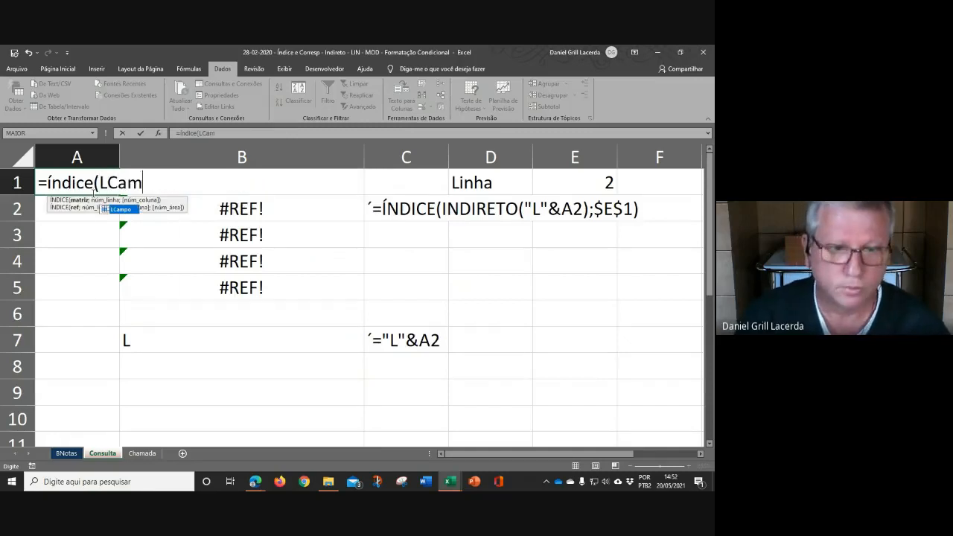
text(po;)
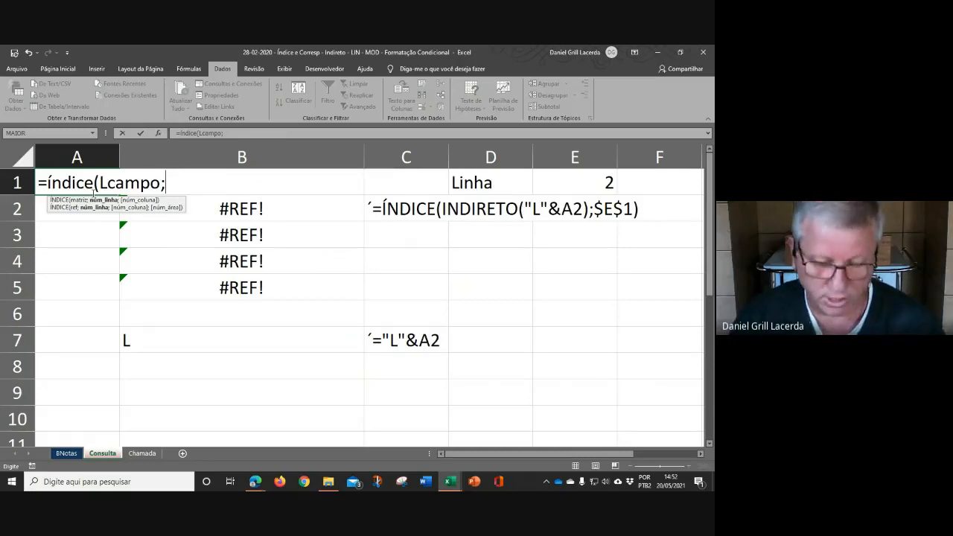
text(1))
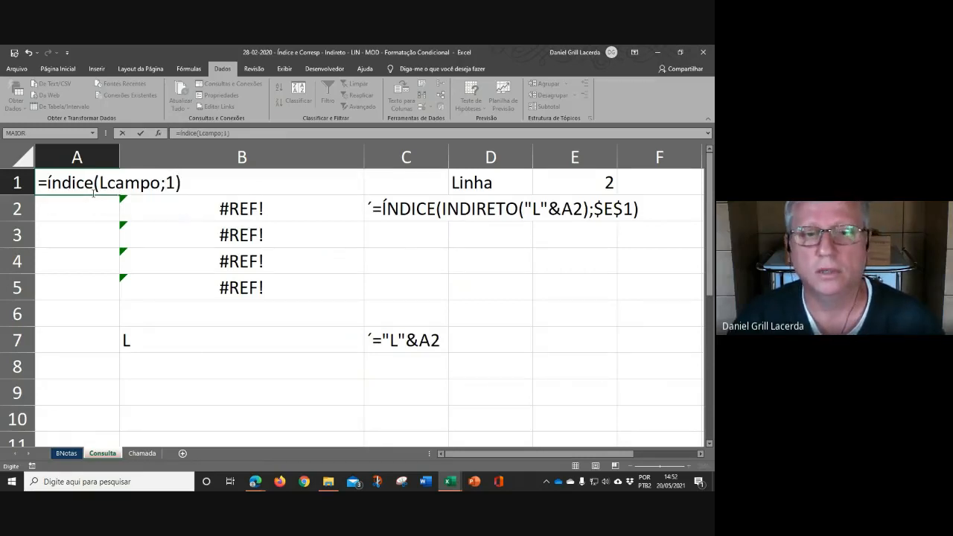
key(Return)
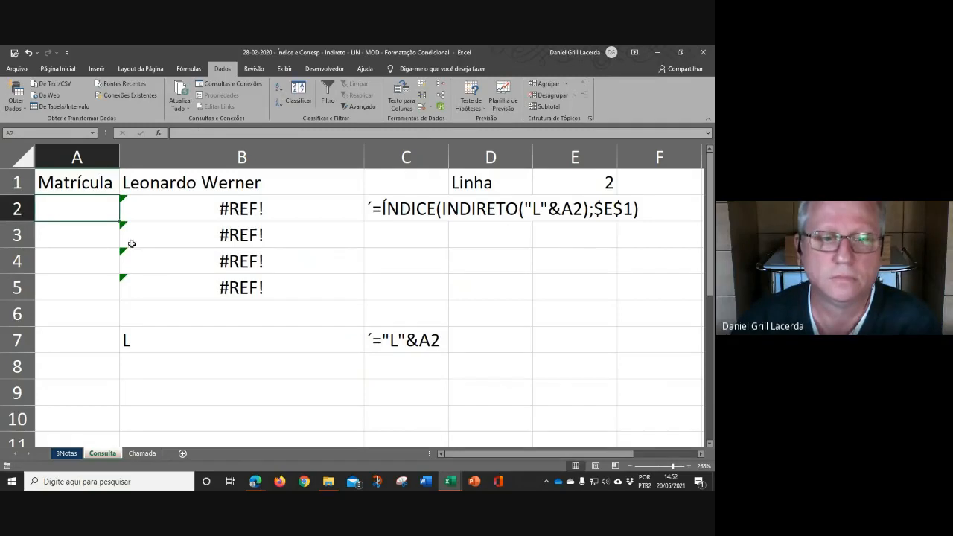
- Check the header order on the BNotas sheet, and change the Consulta A1 formula to =ÍNDICE(LCampo;2)
click(67, 453)
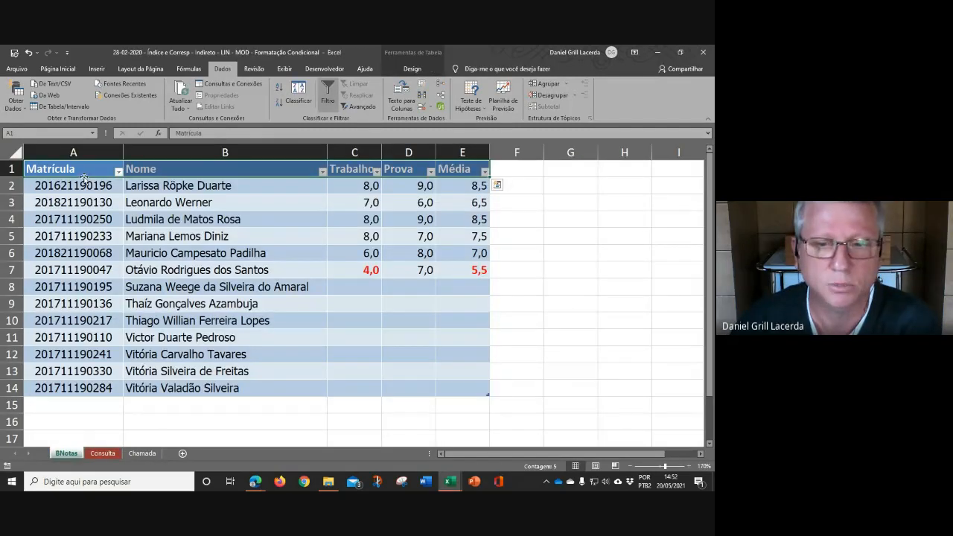
click(111, 454)
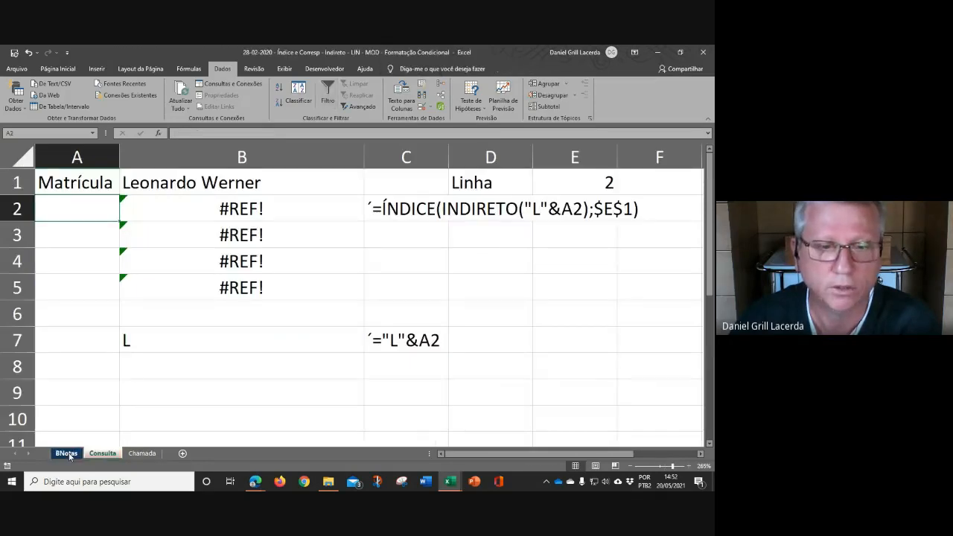
click(66, 453)
click(103, 453)
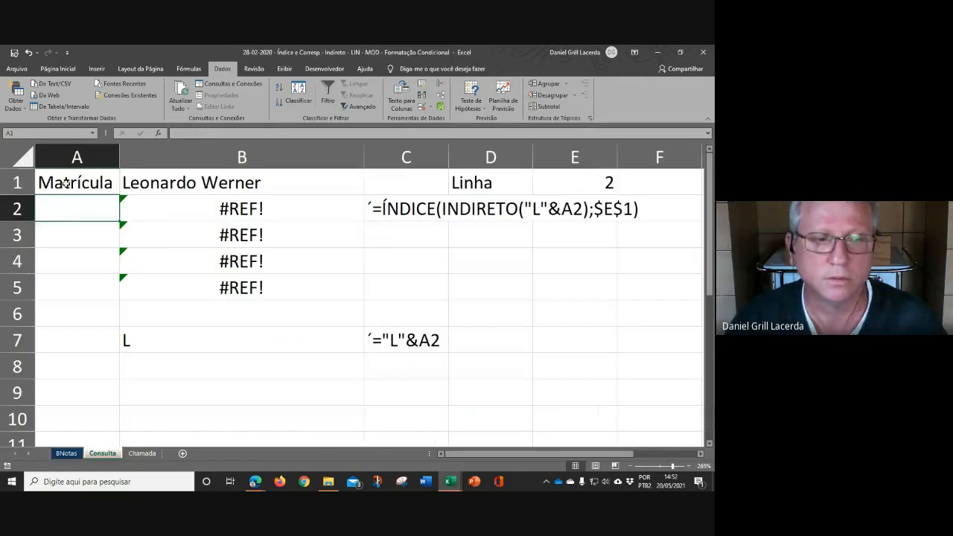
click(162, 182)
click(233, 134)
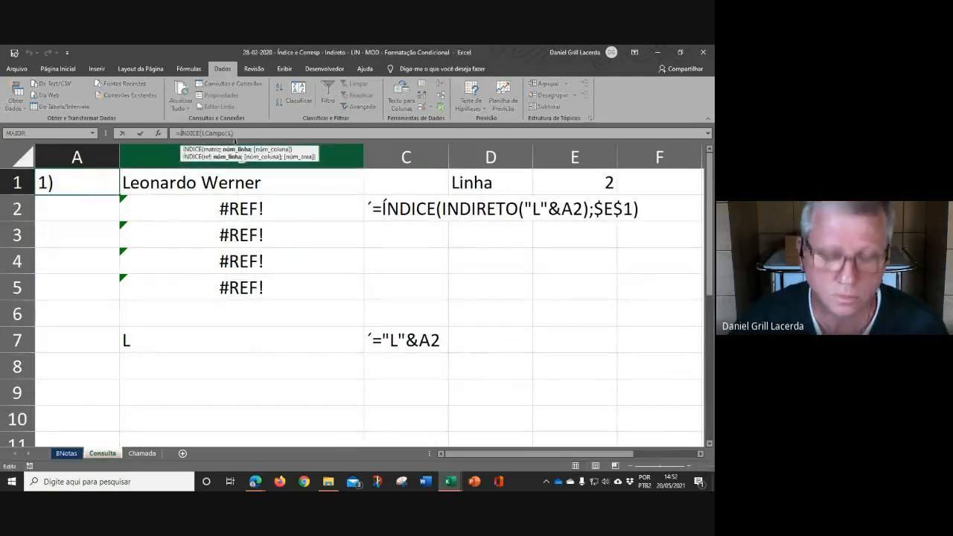
key(BackSpace)
text(2)
key(Return)
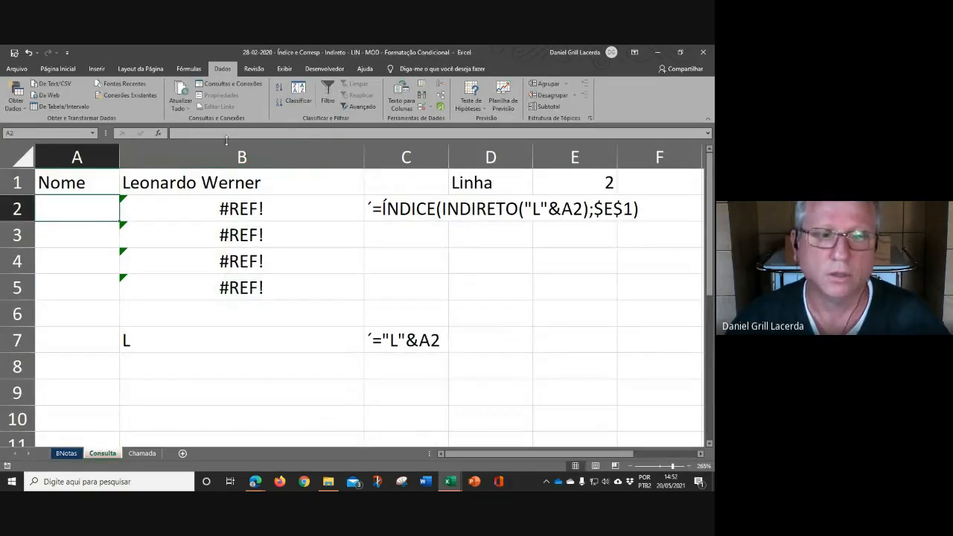
- Fill the A1 formula down through A5, and change the index in A2 to 1
click(90, 182)
drag(119, 195, 117, 299)
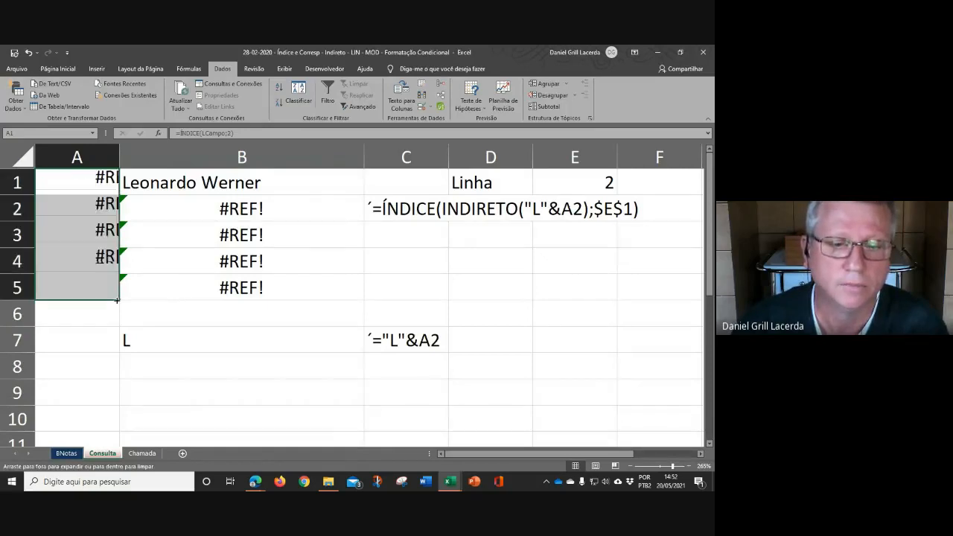
click(88, 209)
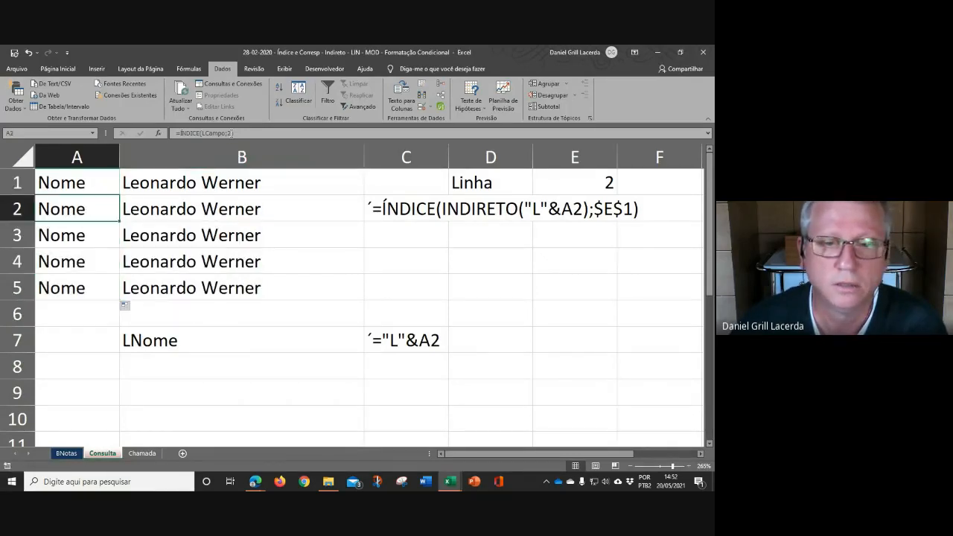
click(231, 133)
key(BackSpace)
text(1)
key(Return)
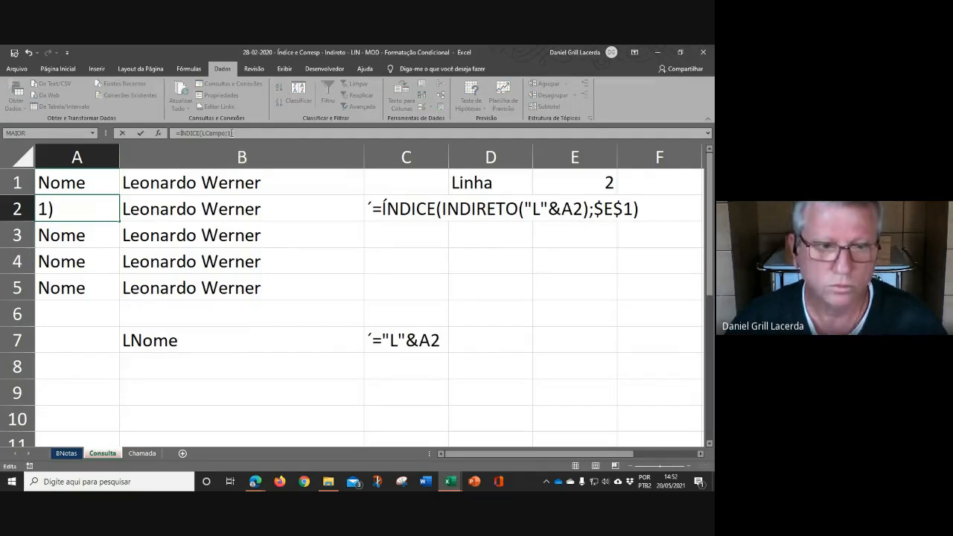
- Change the LCampo index in the ÍNDICE formulas of A3, A4 and A5 to 3, 4 and 5 respectively
click(250, 134)
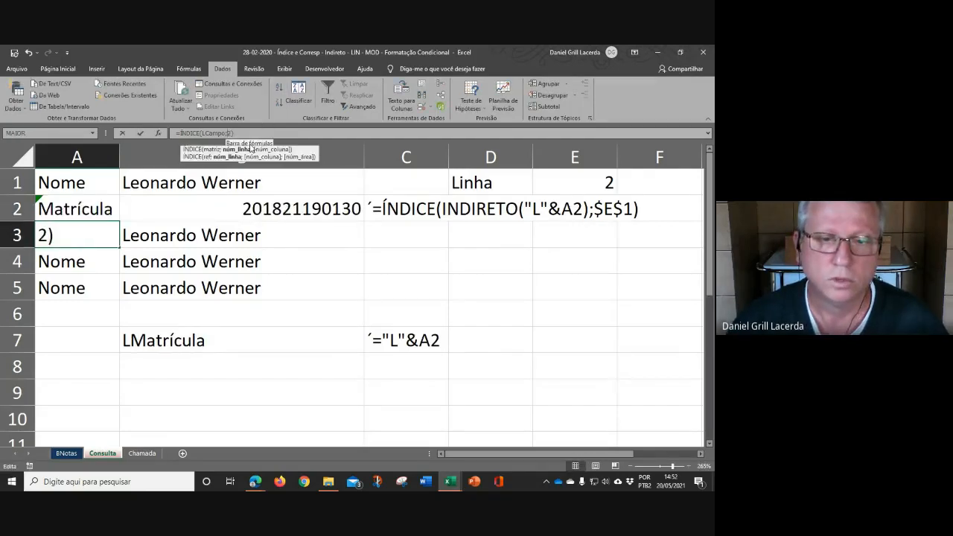
key(BackSpace)
text(3)
key(Return)
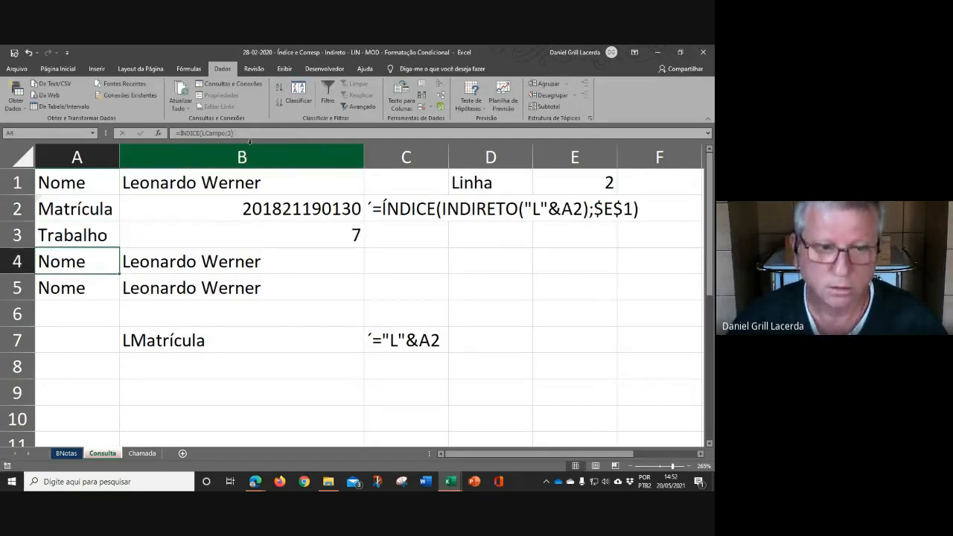
click(230, 132)
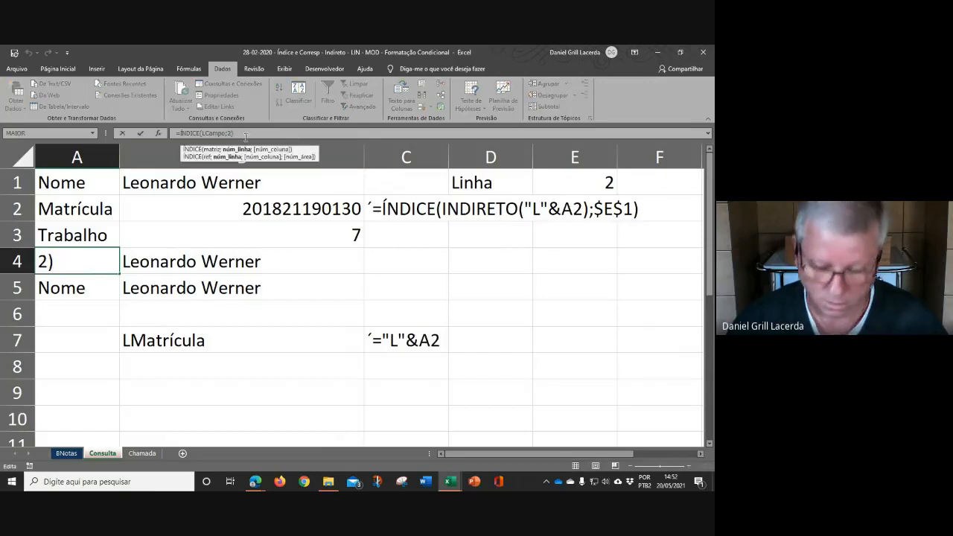
key(BackSpace)
text(4)
key(Return)
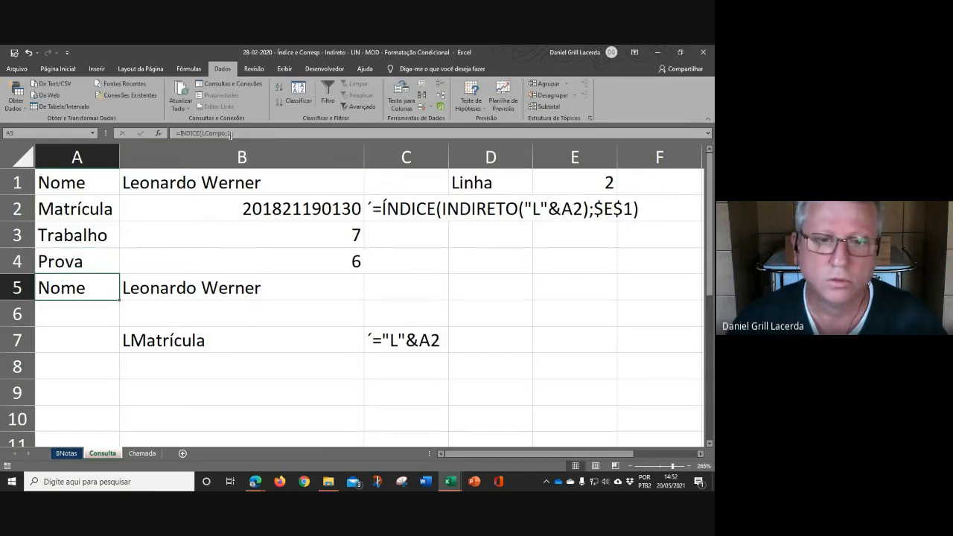
click(230, 134)
key(BackSpace)
text(5)
click(245, 152)
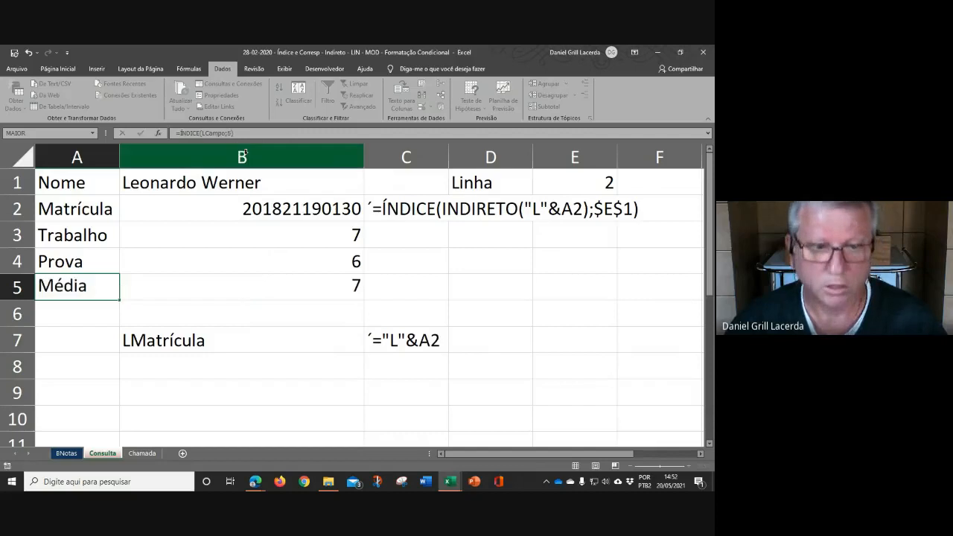
key(Return)
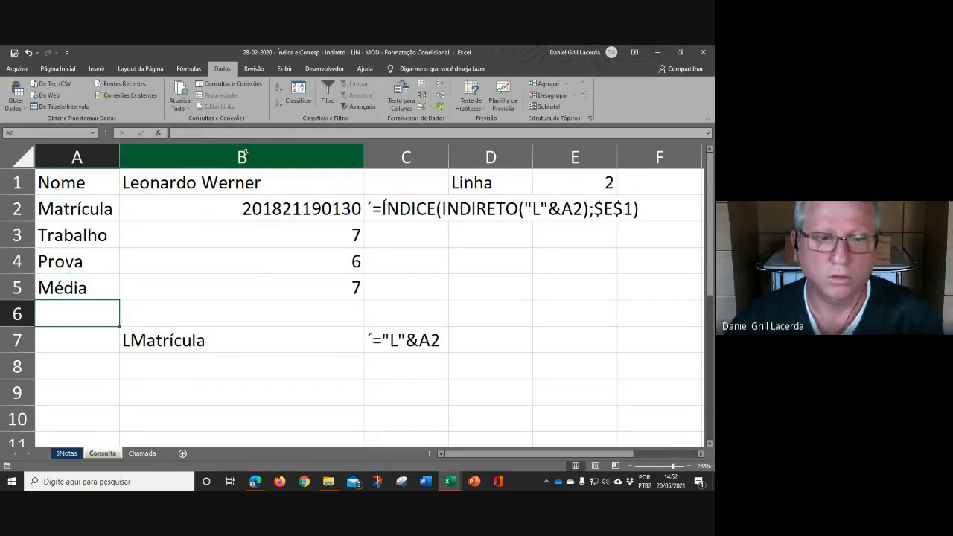
- Swap the Trabalho and Prova labels by setting the LCampo index to 4 in A3 and 3 in A4
click(90, 237)
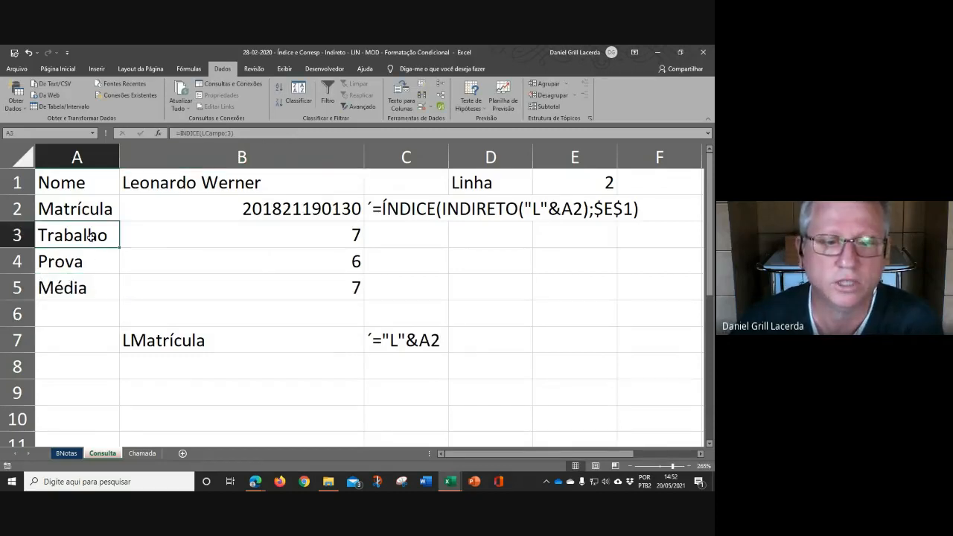
click(231, 133)
key(BackSpace)
text(4)
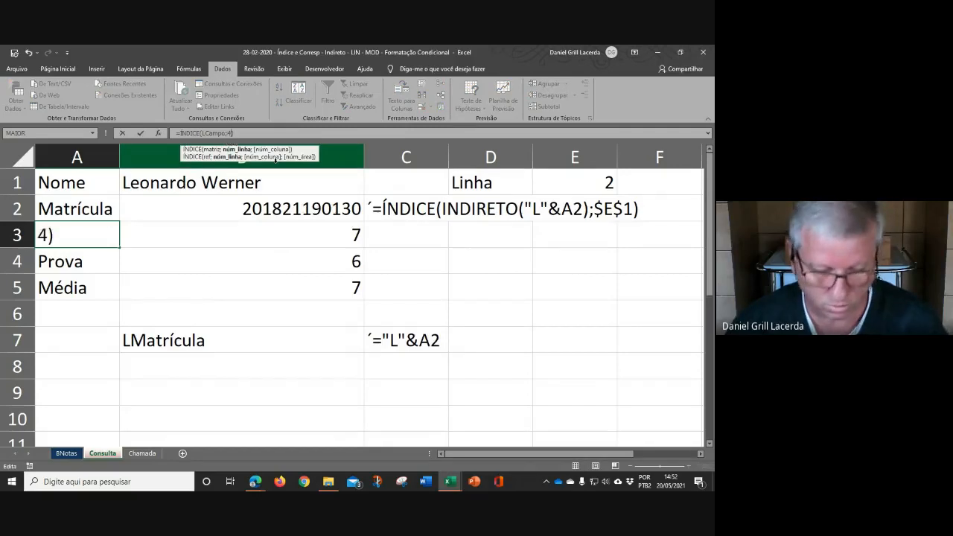
key(Return)
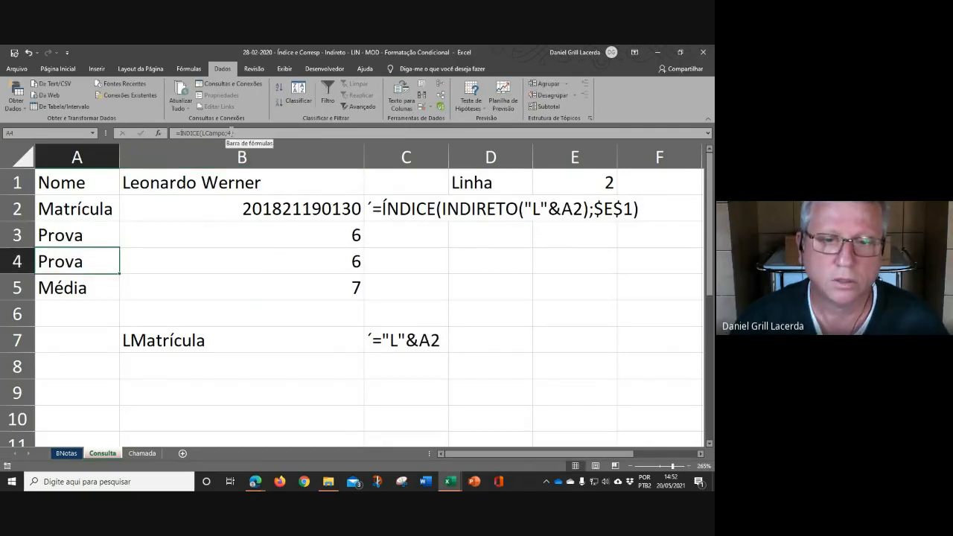
click(231, 133)
key(BackSpace)
text(3)
key(Return)
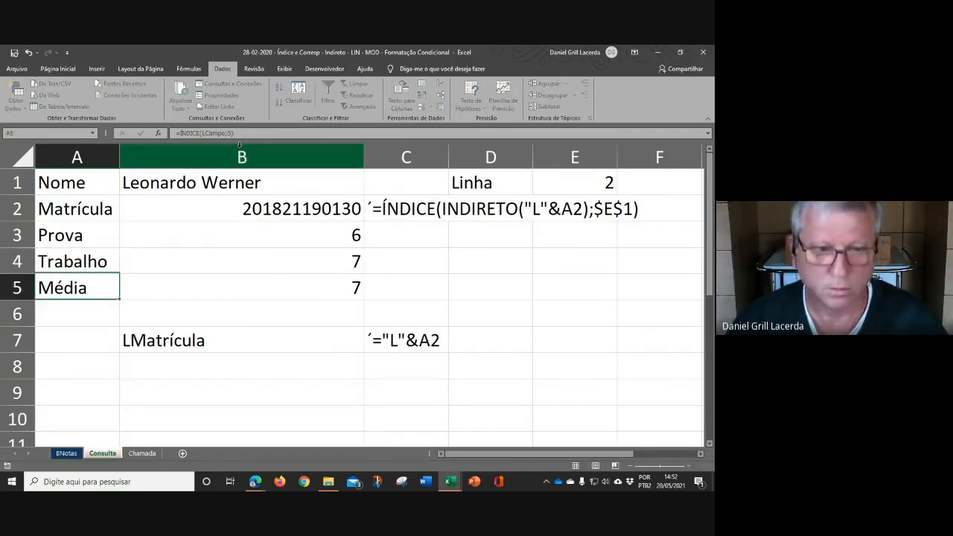
- Change the Nome header in B1 of the BNotas sheet to Nomesss, and check the linked label in Consulta A1
click(596, 377)
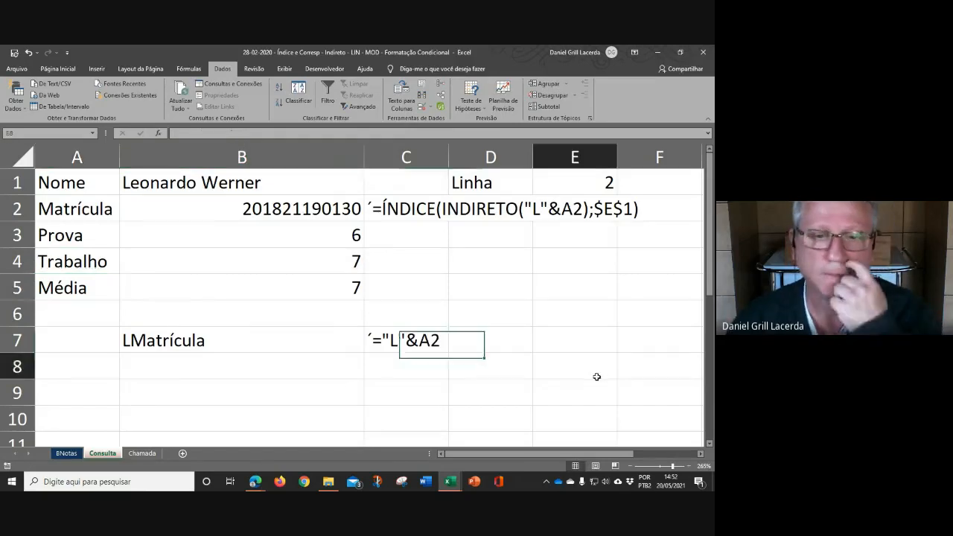
click(69, 189)
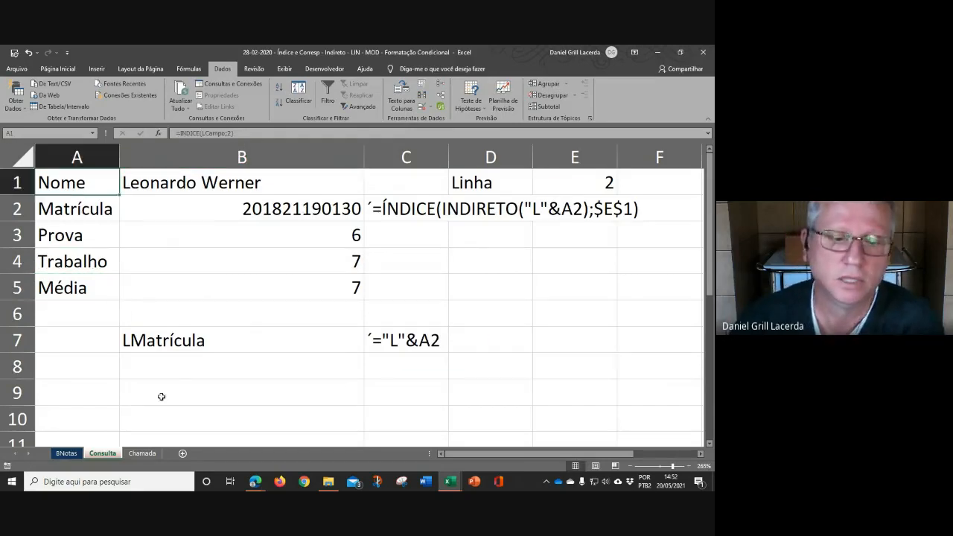
click(66, 453)
click(141, 169)
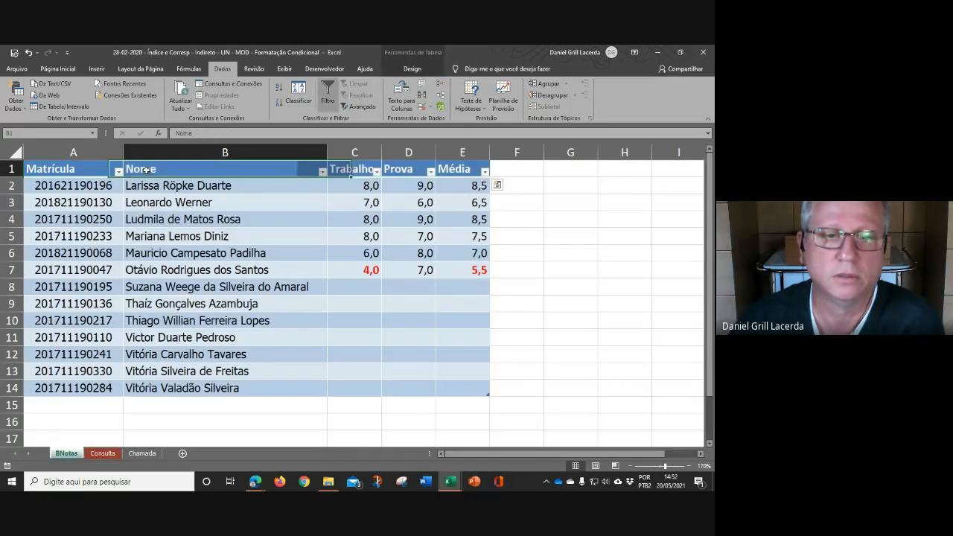
key(F2)
text(sss)
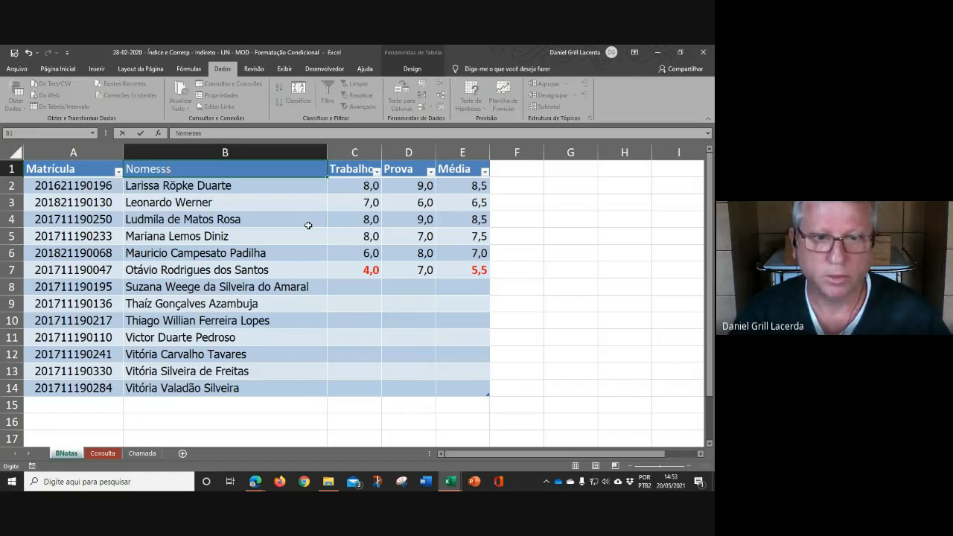
key(Return)
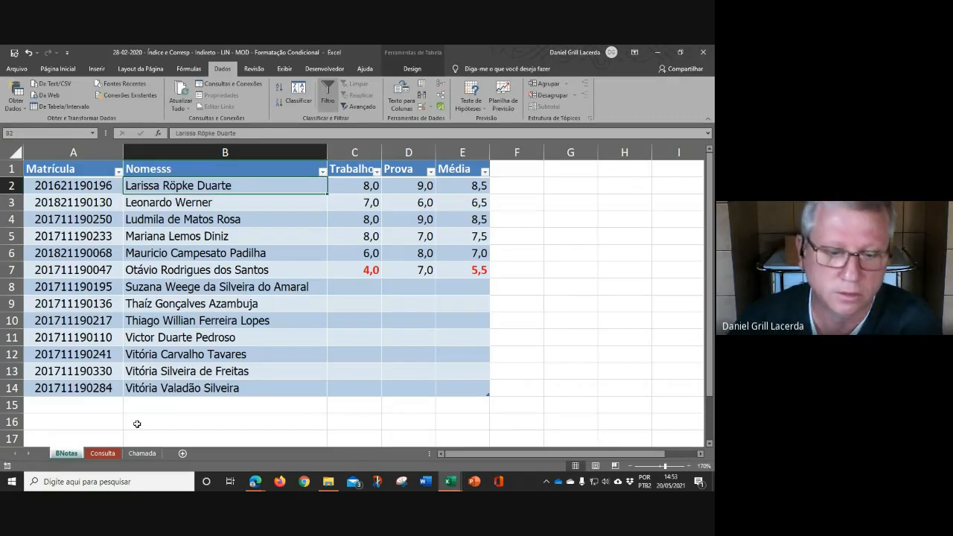
key(ctrl+Page_Down)
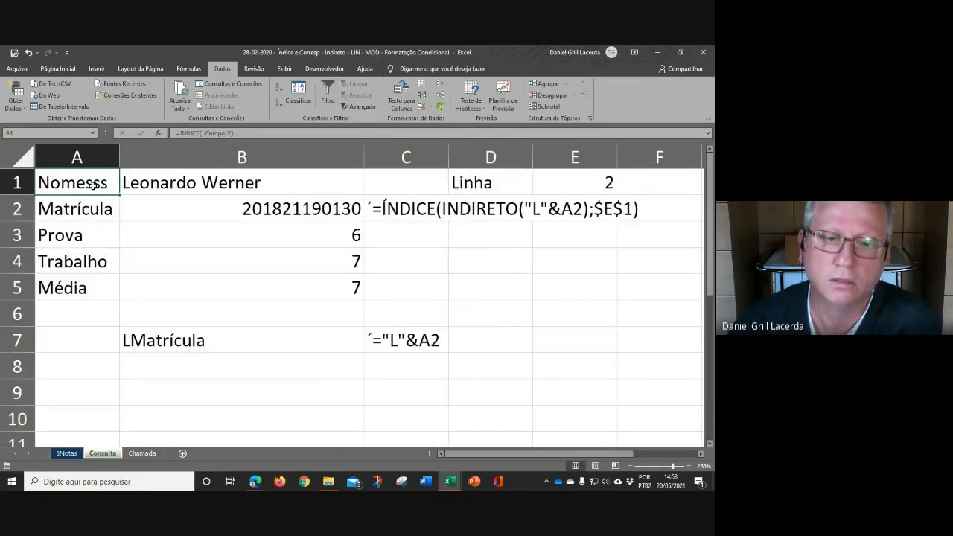
- View the list of student names offered in Consulta B1, keeping the current selection
click(265, 181)
click(368, 191)
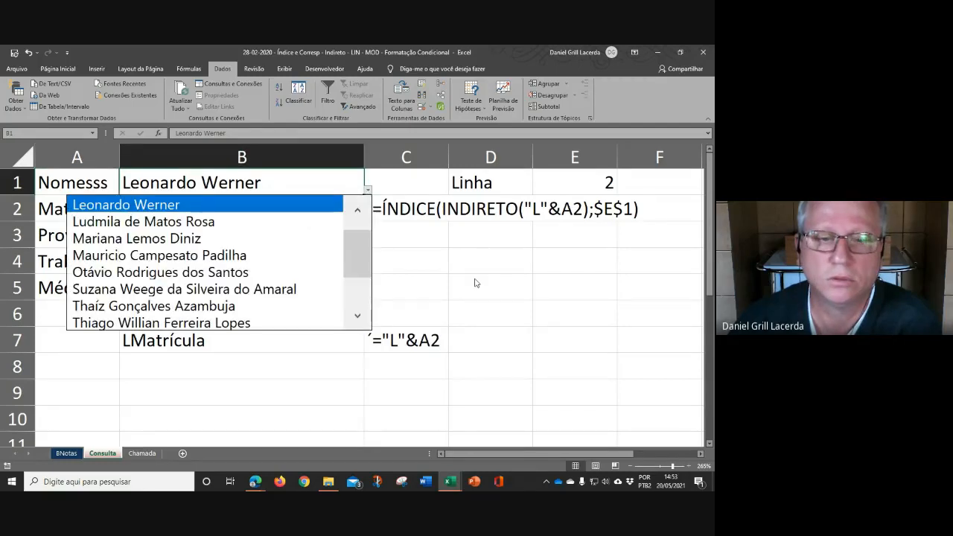
key(Return)
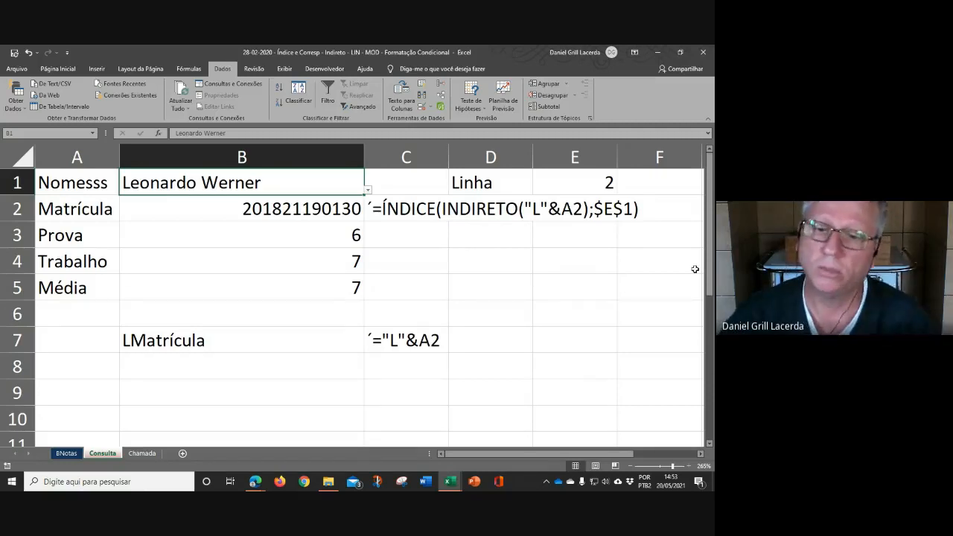
- Restore the B1 header on the BNotas sheet to Nome
click(66, 453)
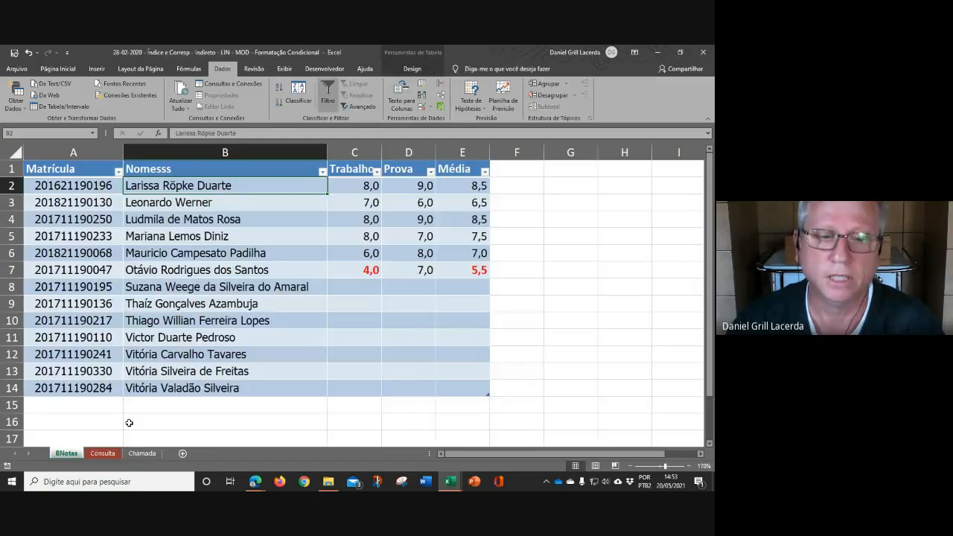
click(184, 169)
text(Nome)
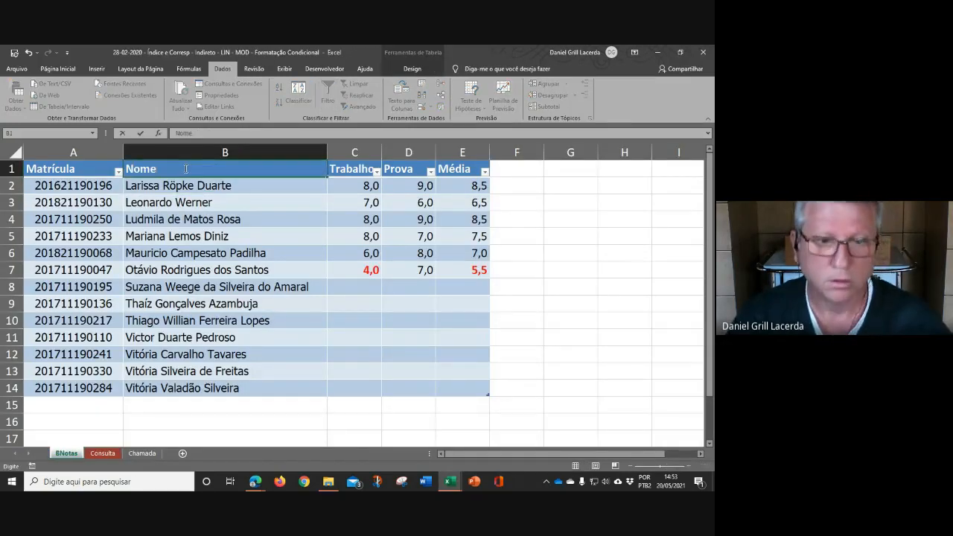
key(Return)
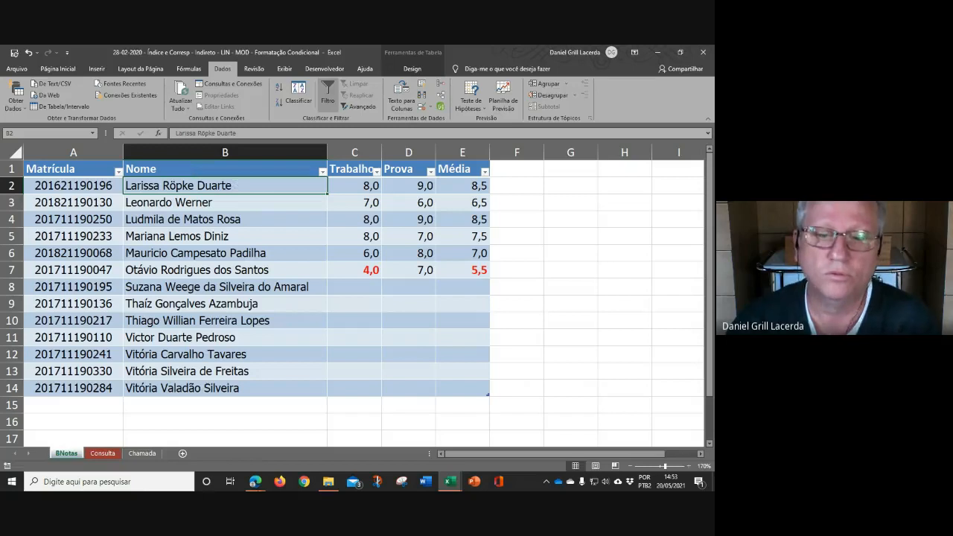
- Review the ÍNDICE formulas behind the field labels in cells A1 to A5 of the Consulta sheet
click(103, 453)
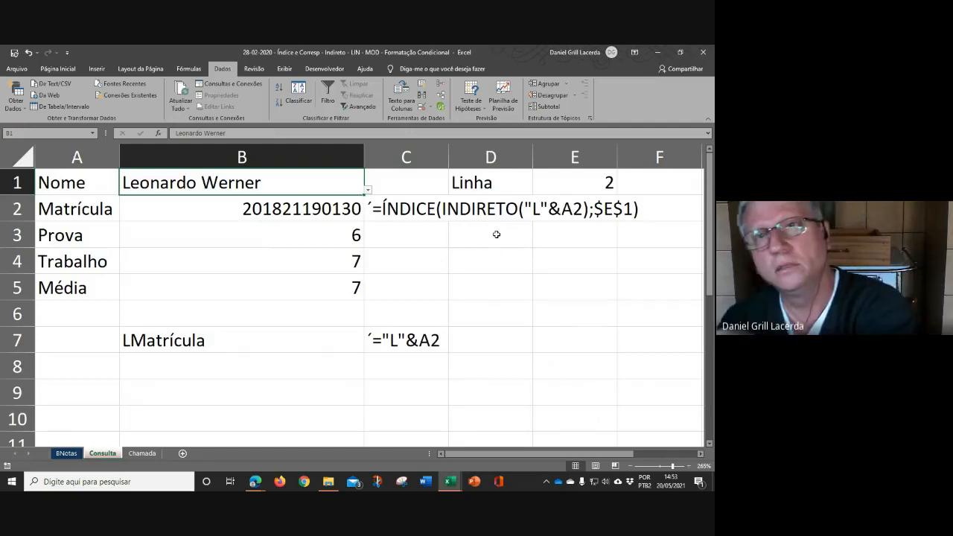
click(584, 279)
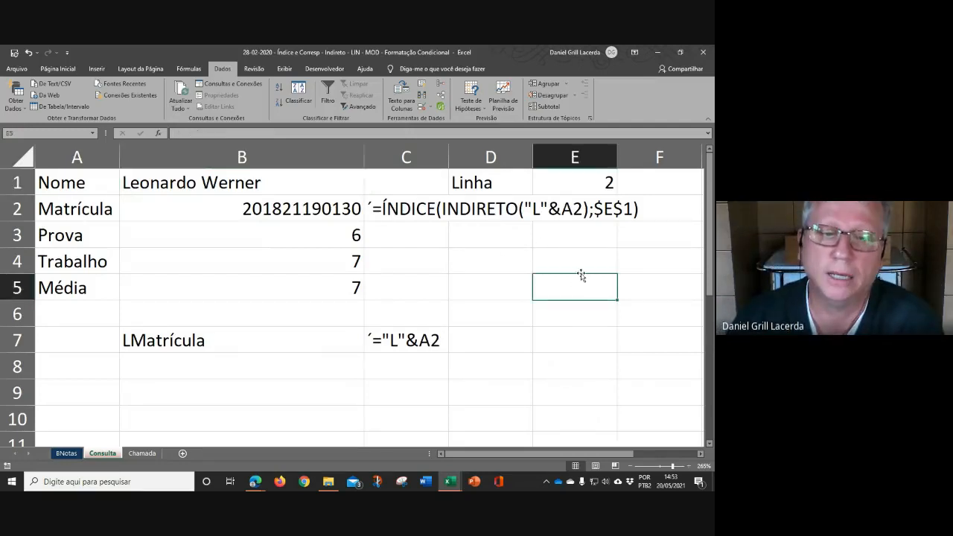
click(95, 178)
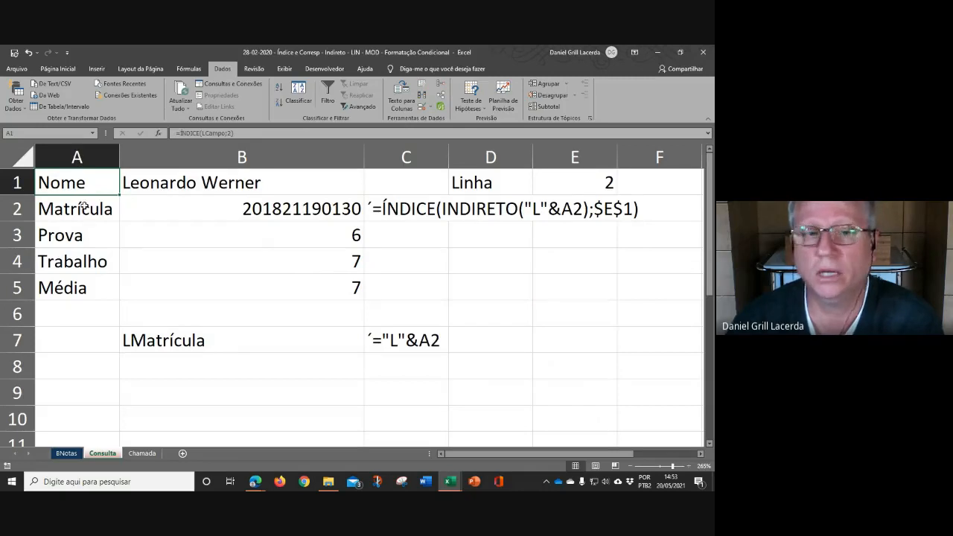
drag(85, 188, 79, 290)
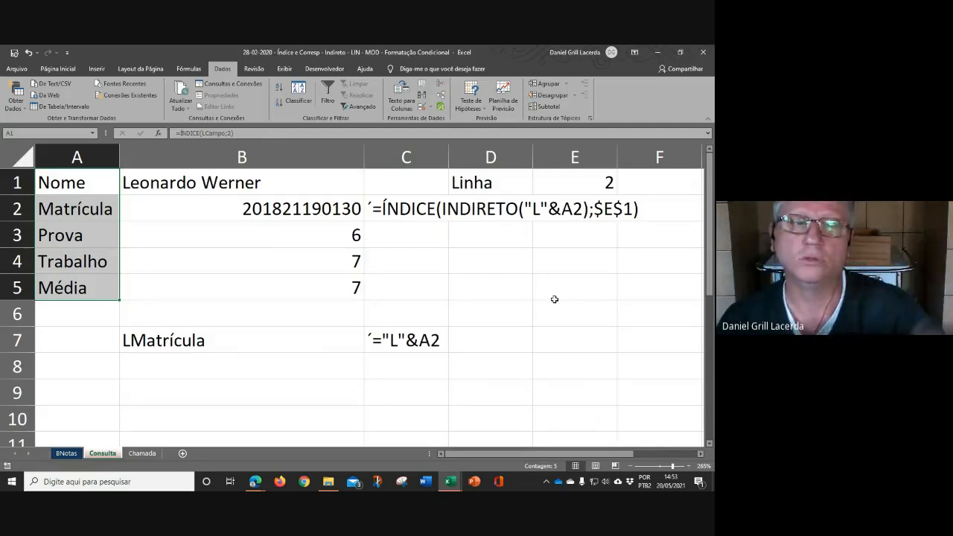
click(85, 182)
click(93, 208)
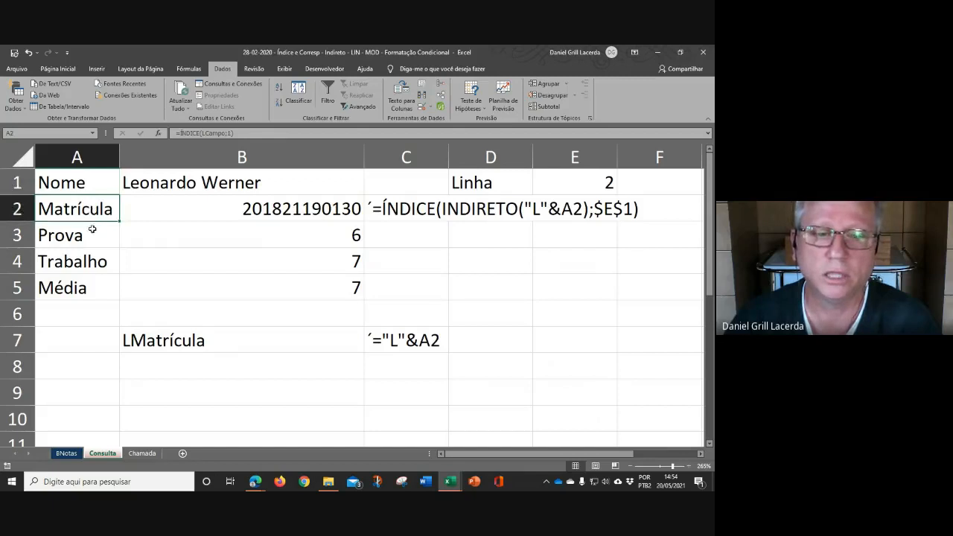
click(91, 239)
click(89, 265)
click(100, 291)
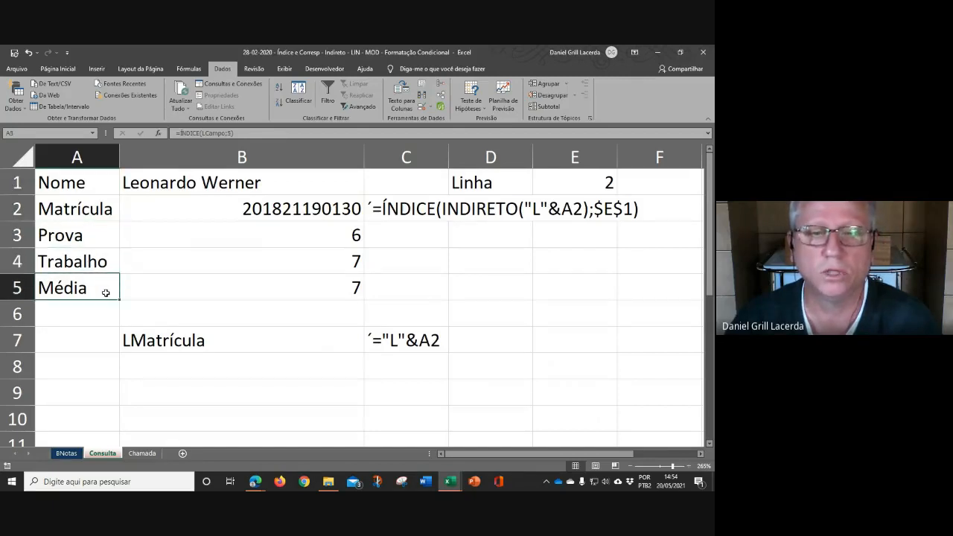
click(543, 345)
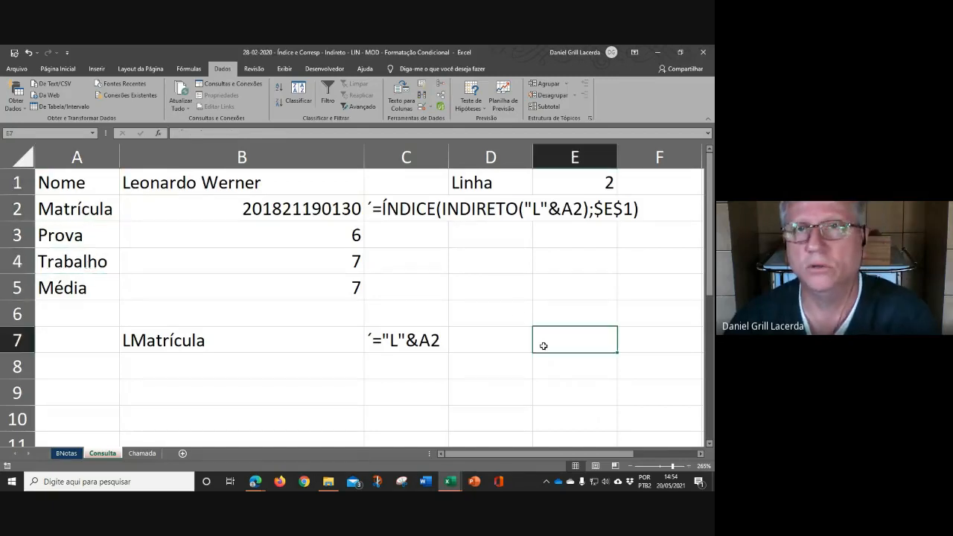
click(430, 398)
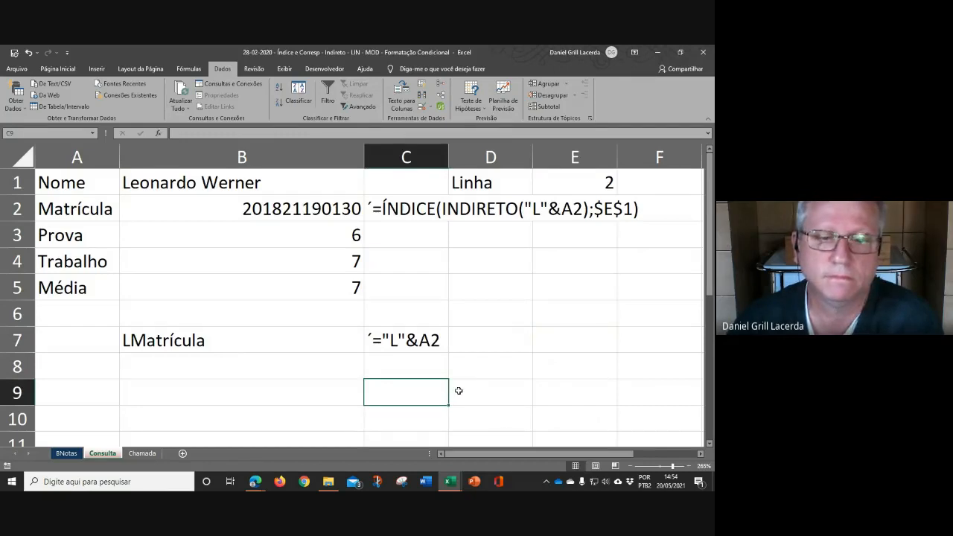
- On the BNotas sheet, list the field names Nome, Matrícula, Trabalho, Prova and Média in cells G2 to G6
click(66, 453)
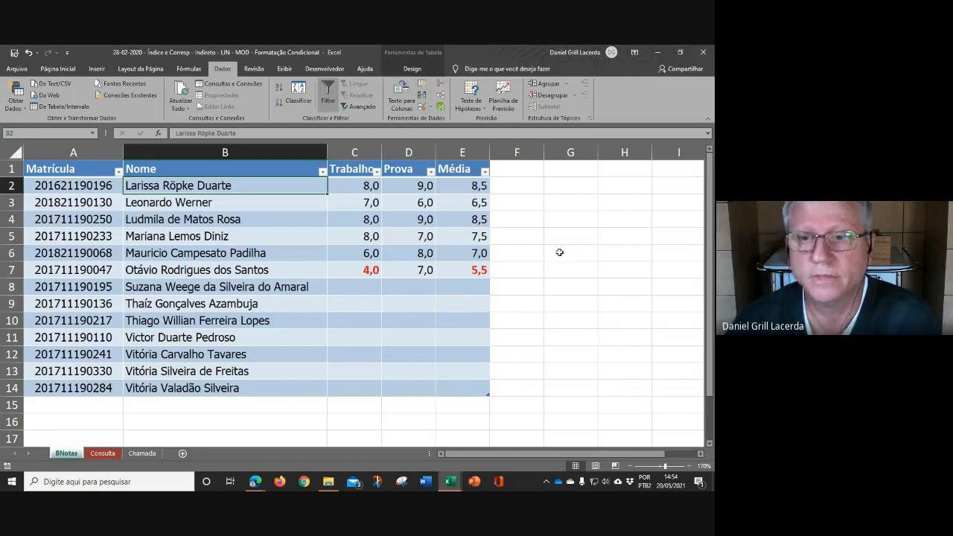
click(570, 185)
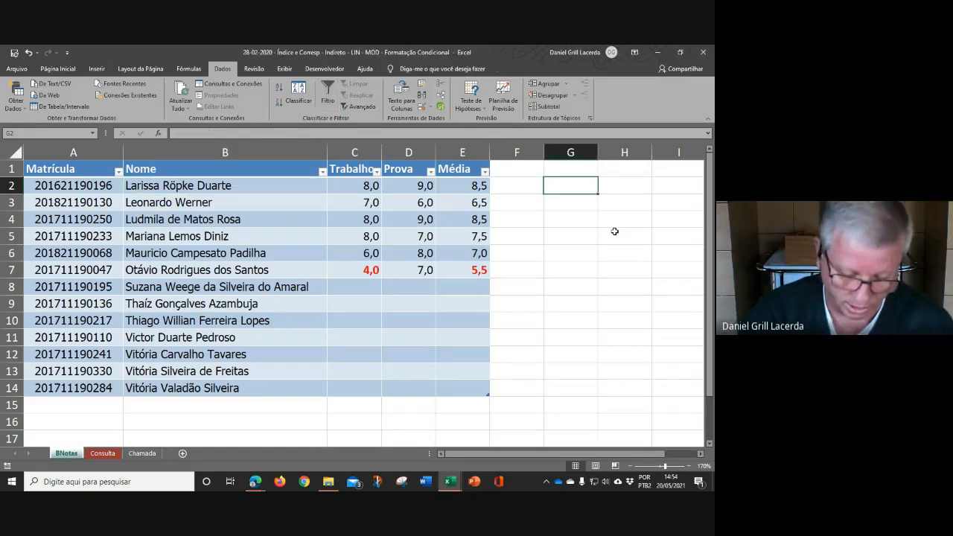
text(NOme)
key(Return)
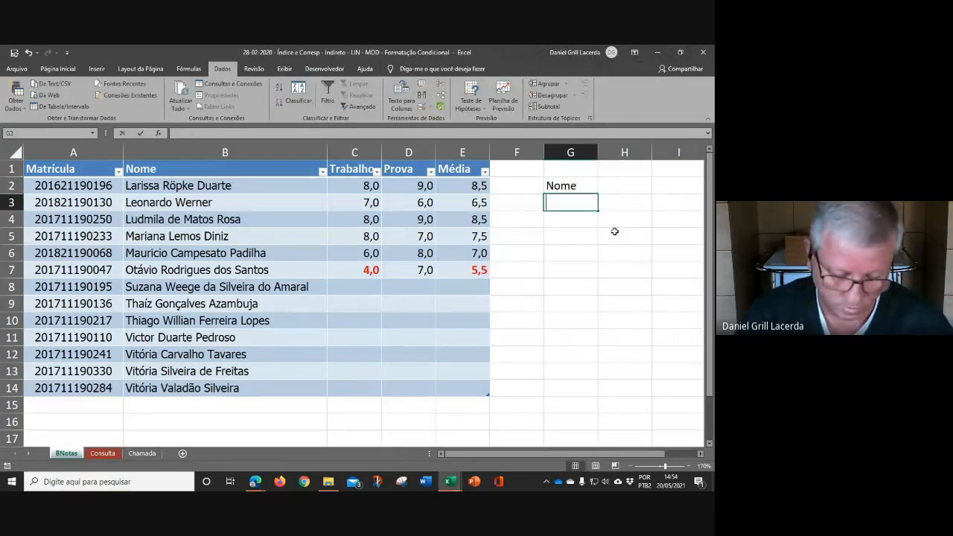
text(Matrícula)
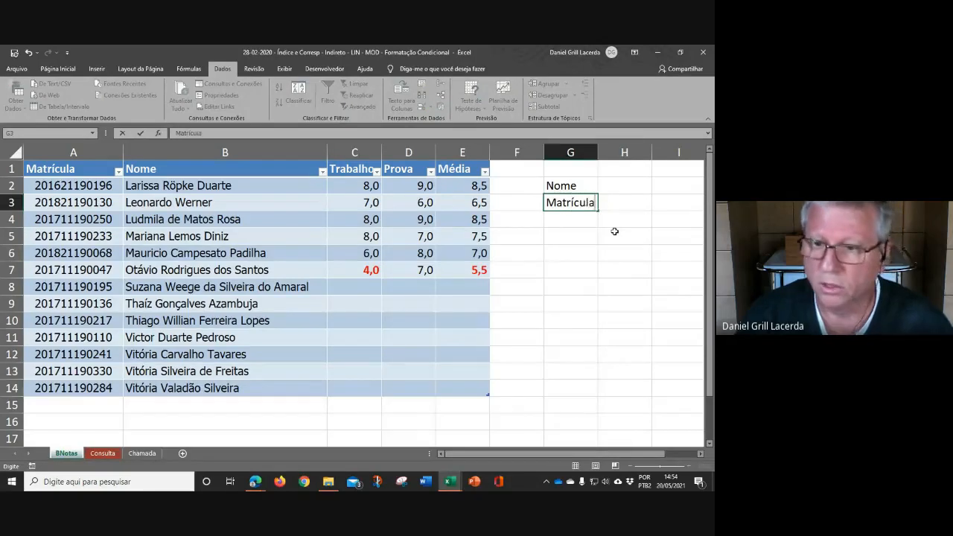
key(Return)
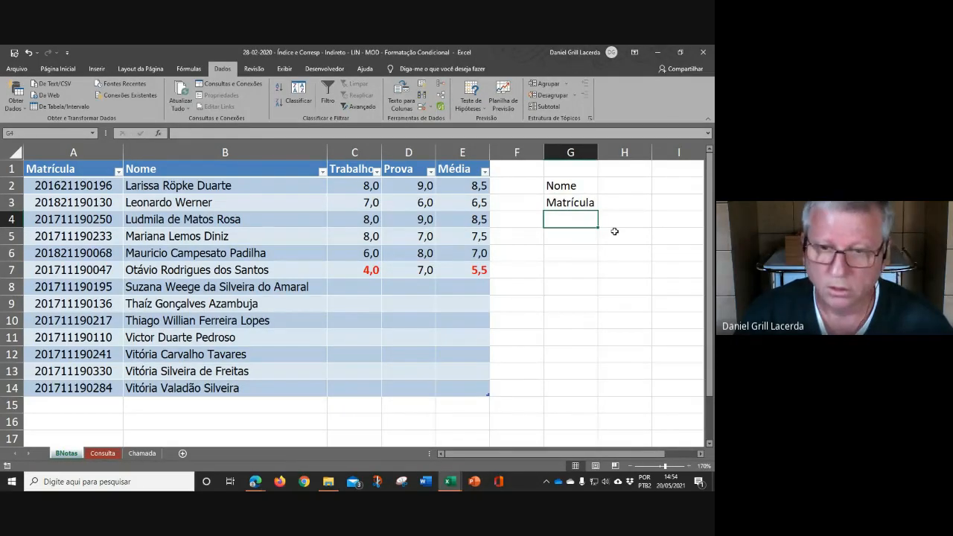
text(Trabalho)
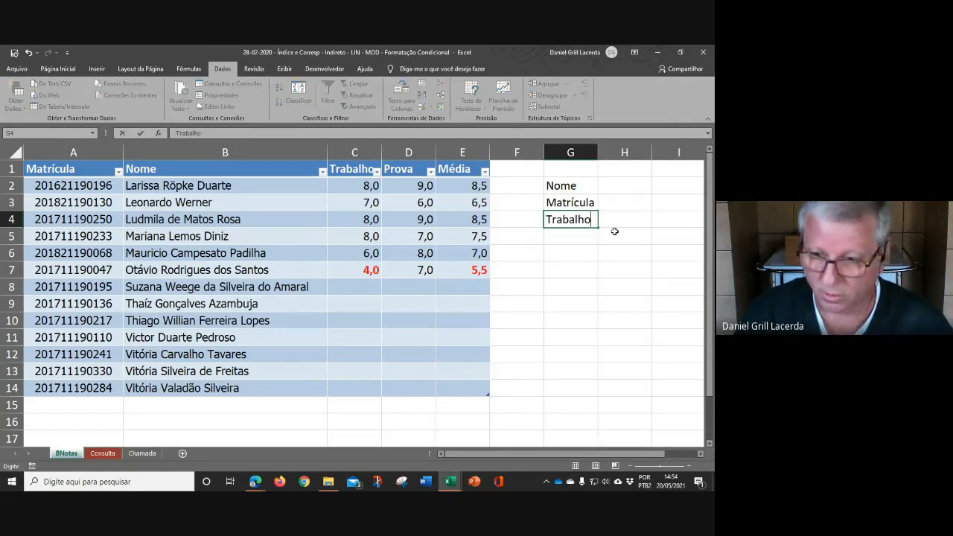
key(Return)
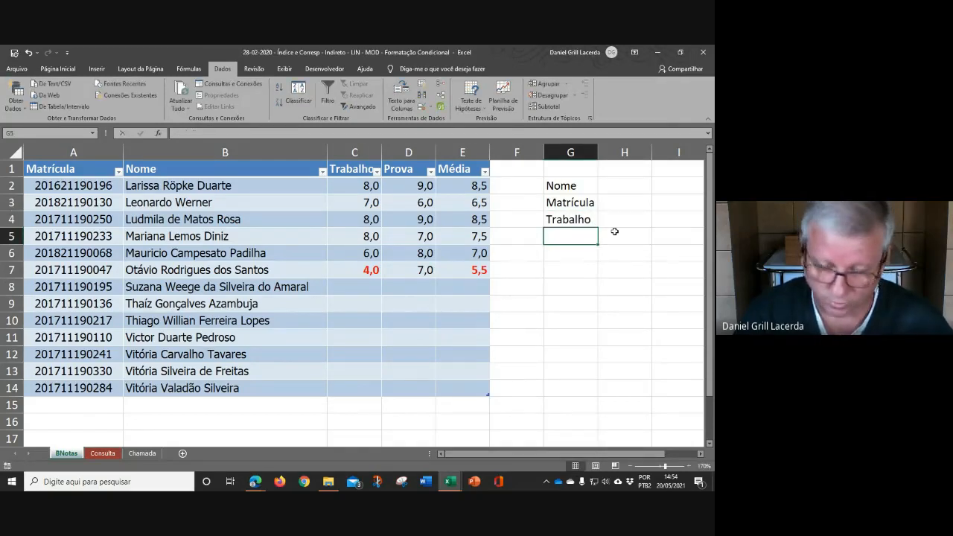
text(Prova)
key(Return)
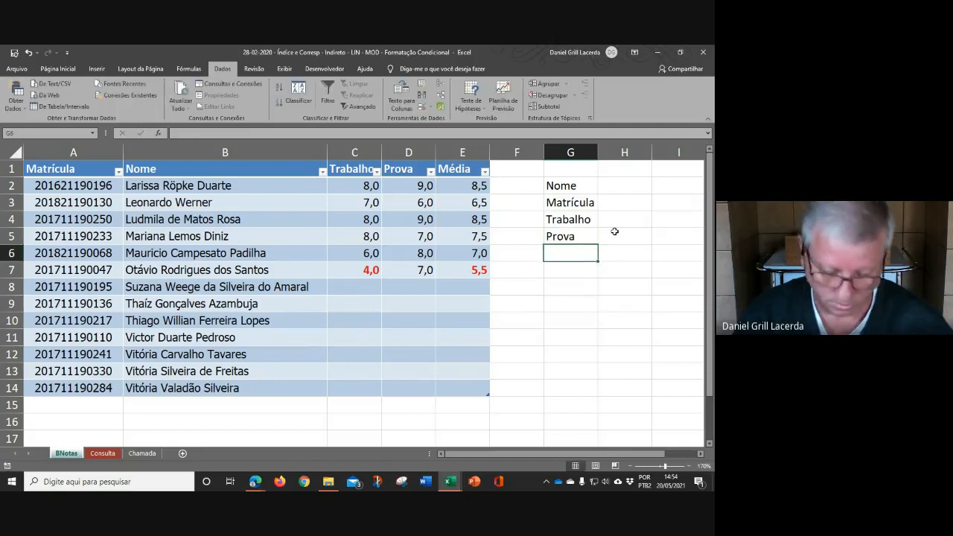
text(Média)
key(Return)
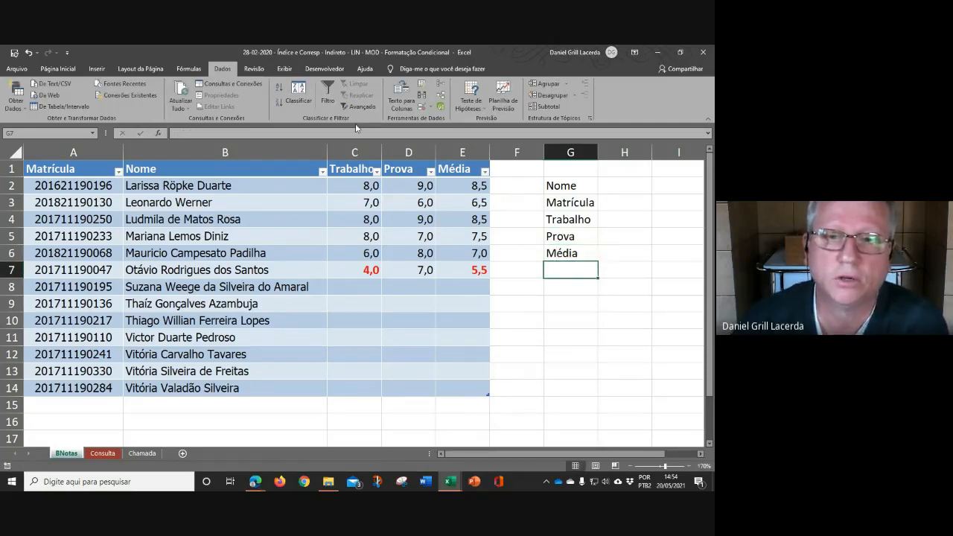
- Redefine the LCampo named range to refer to =BNotas!$G$2:$G$6 instead of the table headers
click(189, 68)
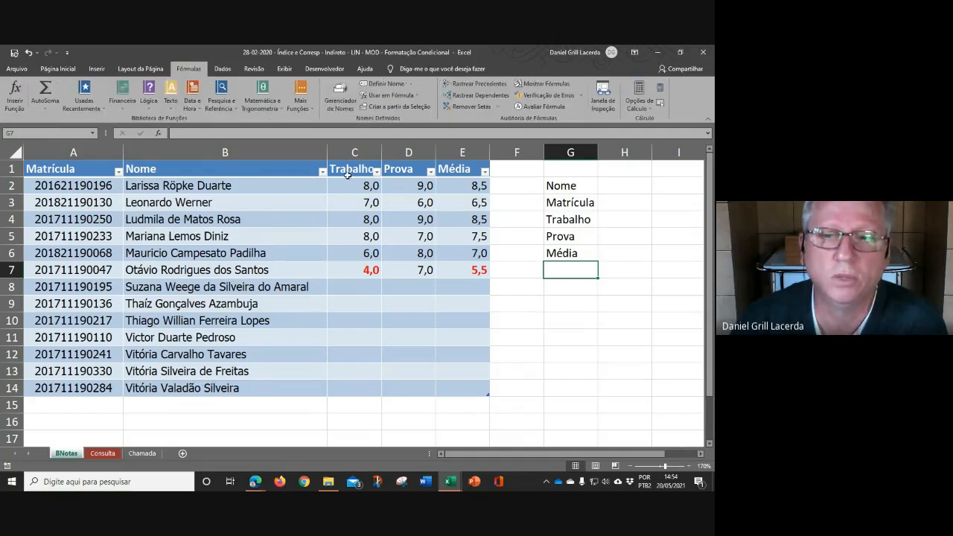
click(339, 94)
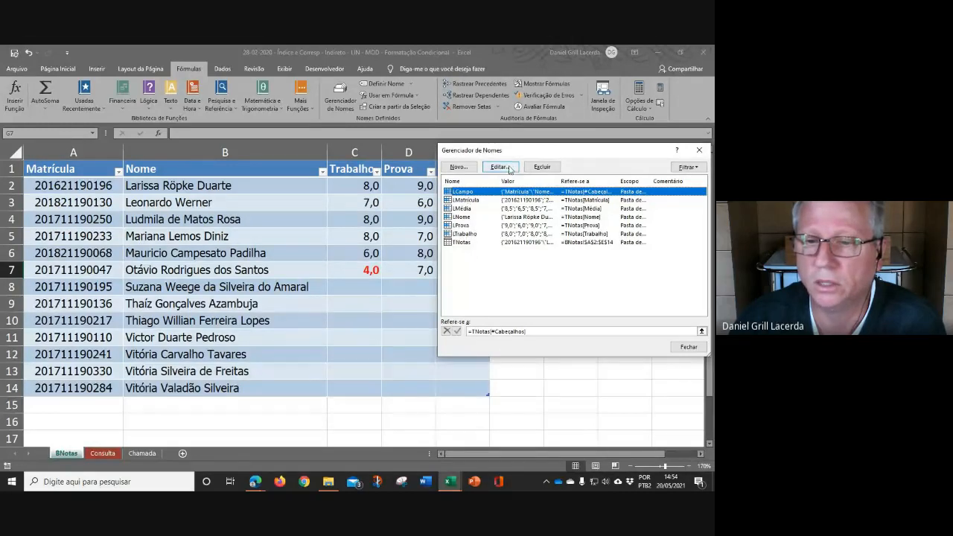
drag(587, 152, 224, 224)
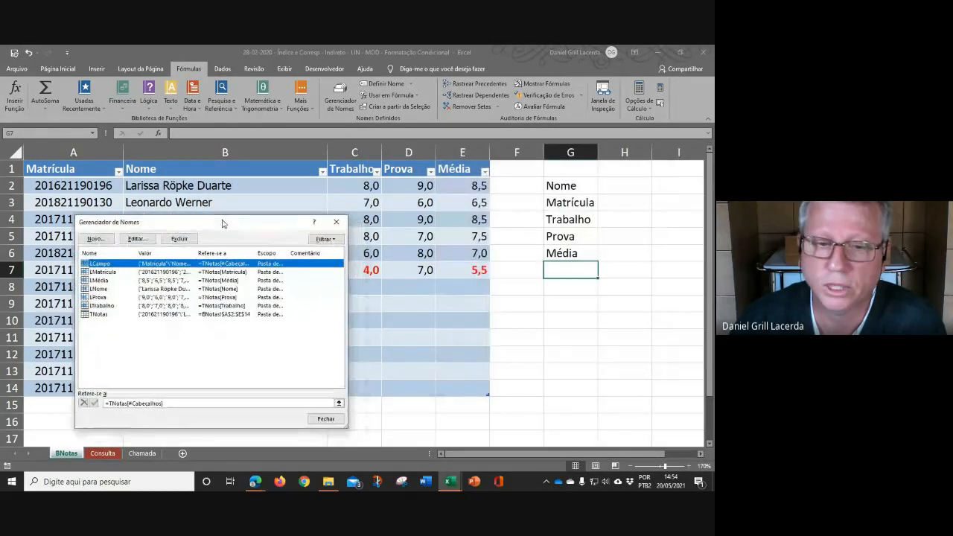
click(136, 239)
click(245, 357)
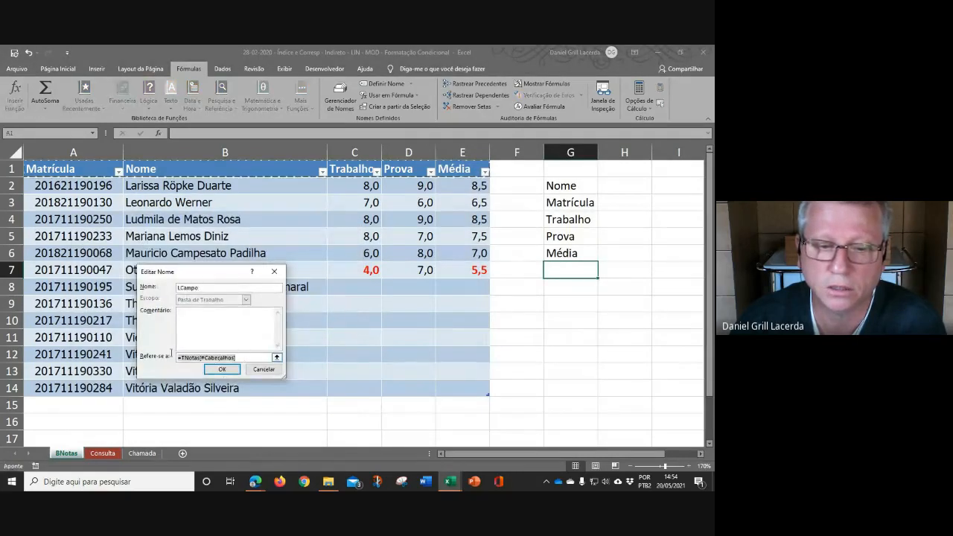
drag(577, 186, 571, 253)
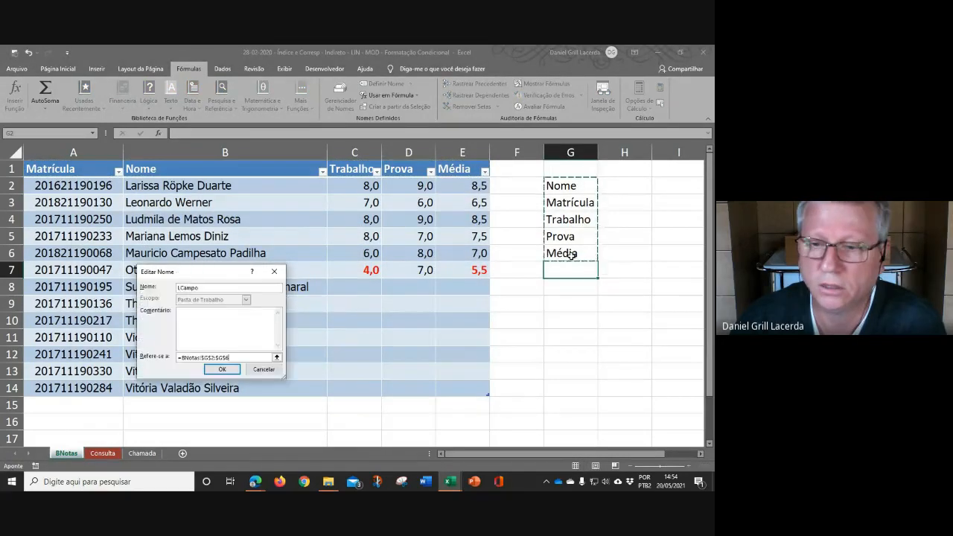
click(227, 368)
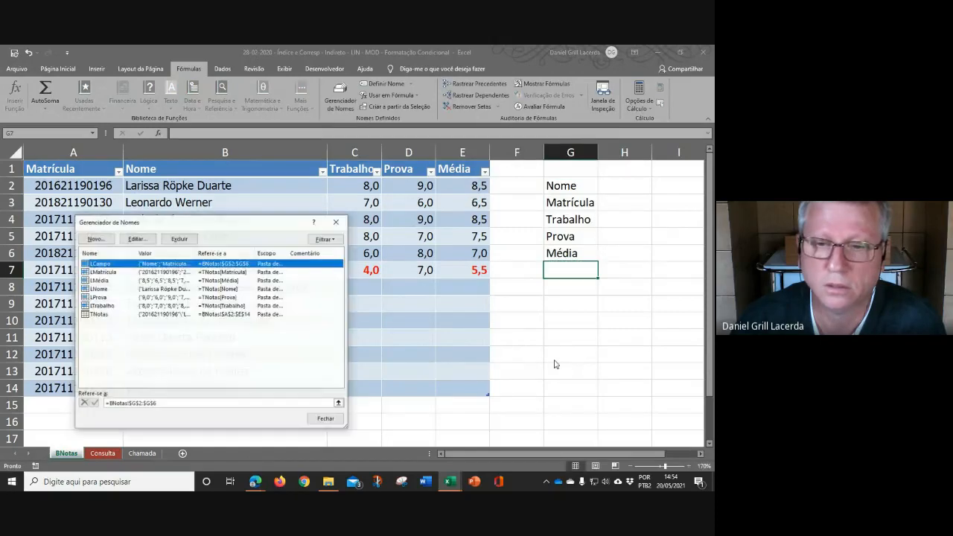
click(325, 420)
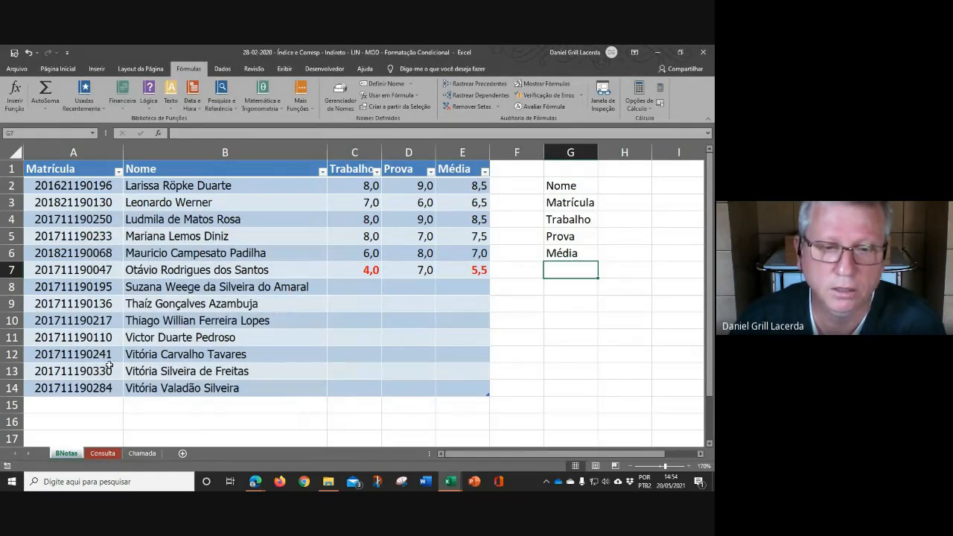
- Insert a blank column before the field labels on the Consulta sheet
click(103, 454)
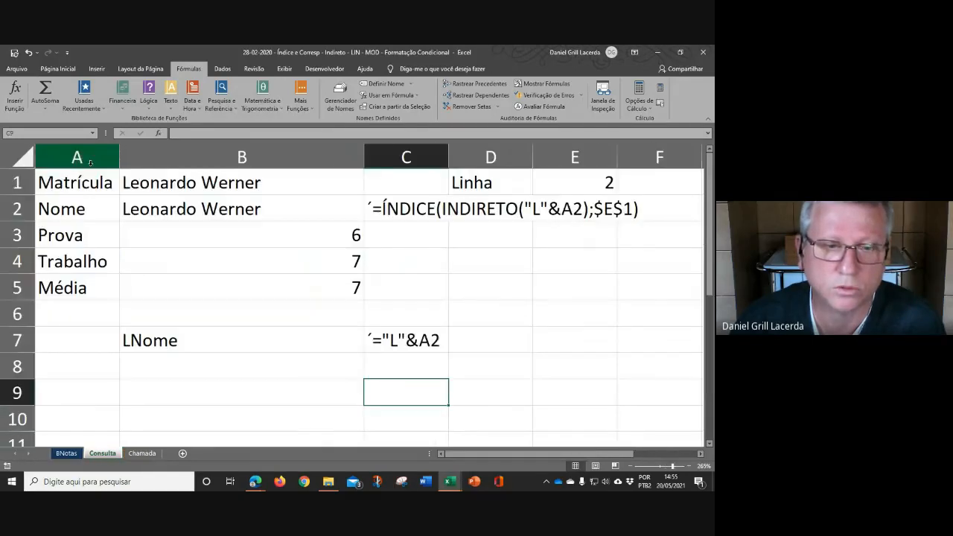
right_click(89, 160)
click(123, 245)
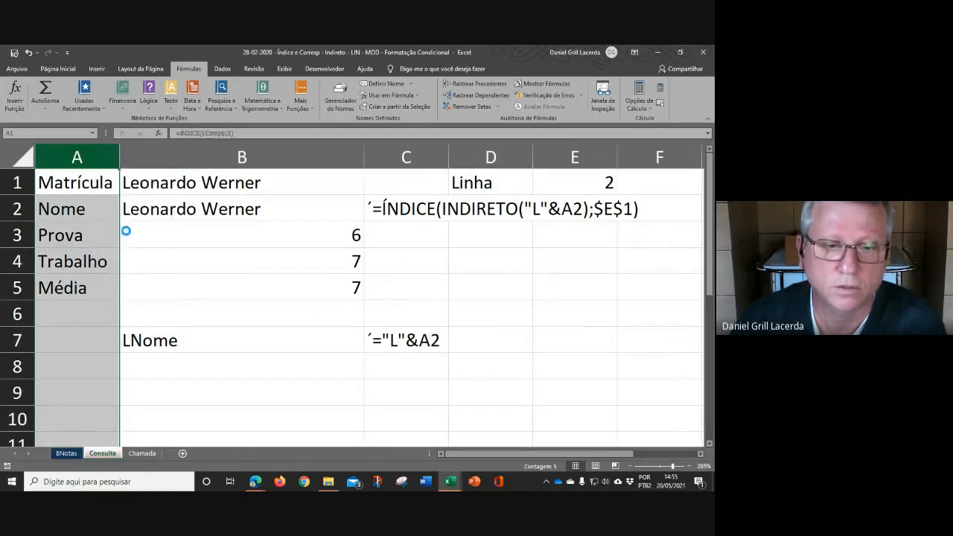
- Number cells A1 to A5 of the Consulta sheet from 1 to 5
click(78, 184)
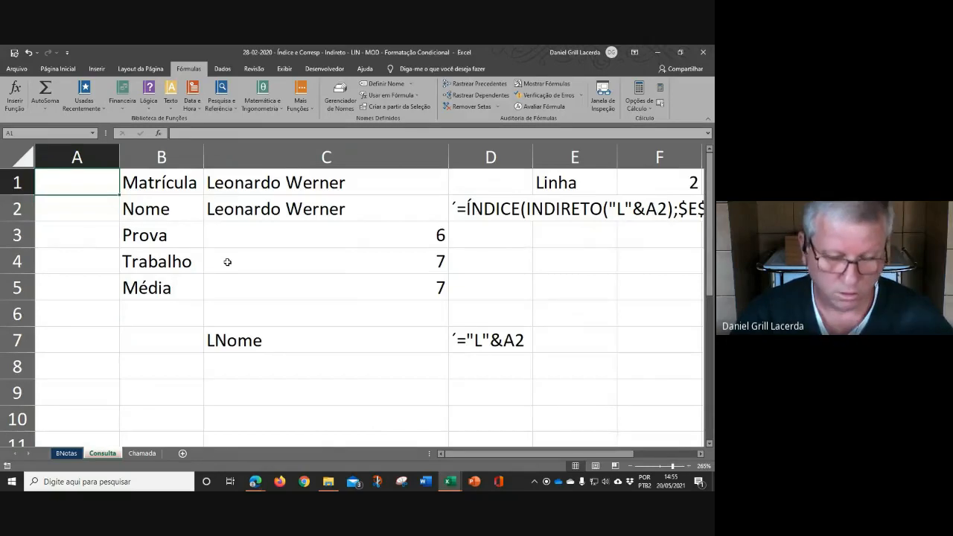
text(1)
key(Return)
text(2)
key(Return)
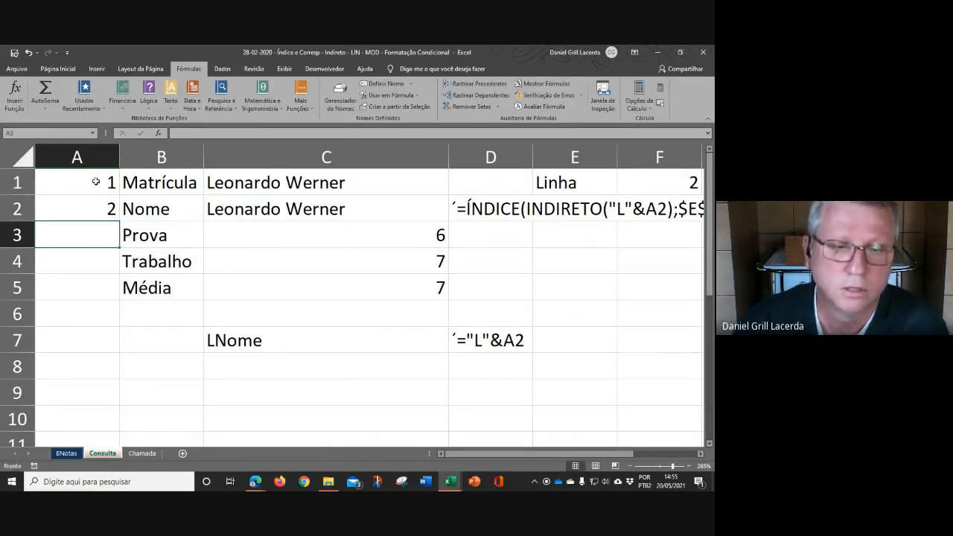
drag(111, 180, 116, 295)
- Change the B1 formula to =ÍNDICE(LCampo;A1) and copy it down to B5
click(173, 185)
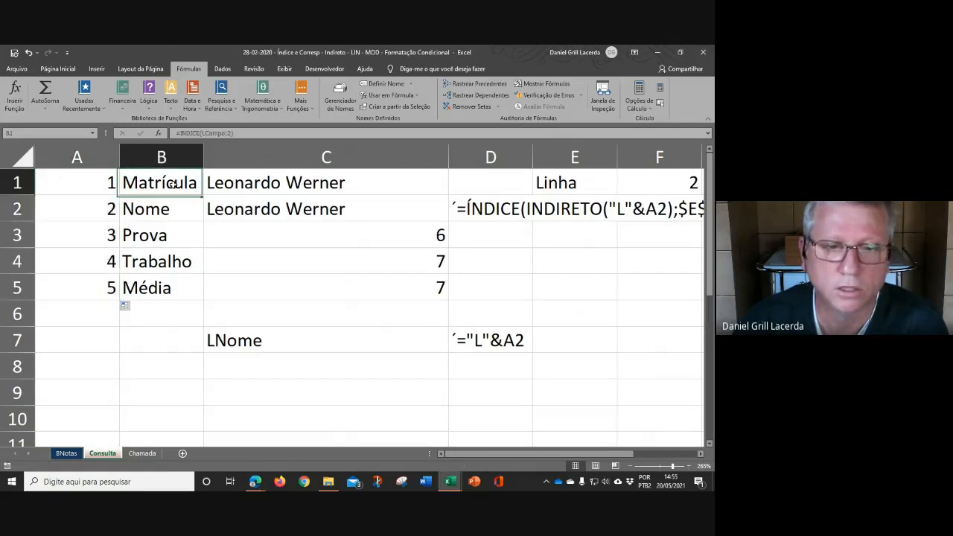
drag(232, 132, 227, 133)
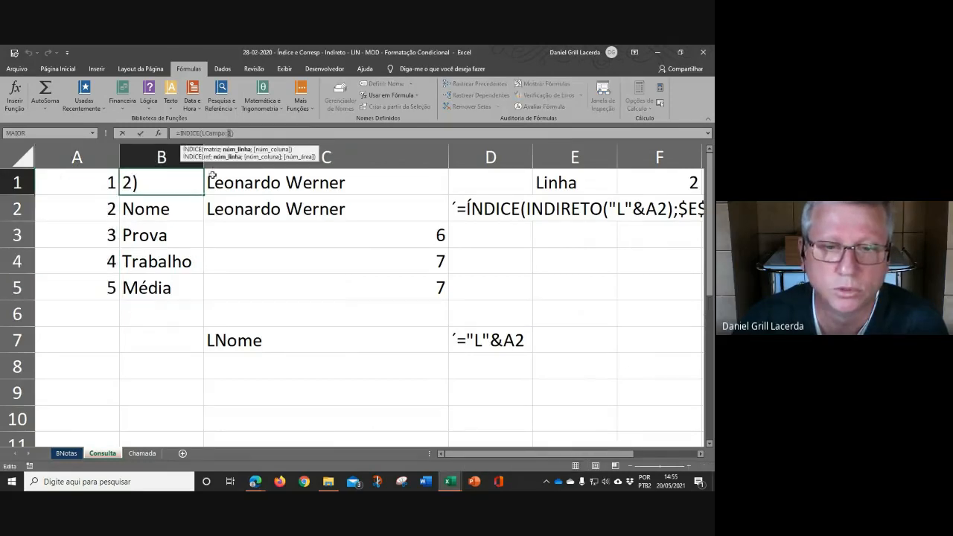
click(110, 184)
key(Return)
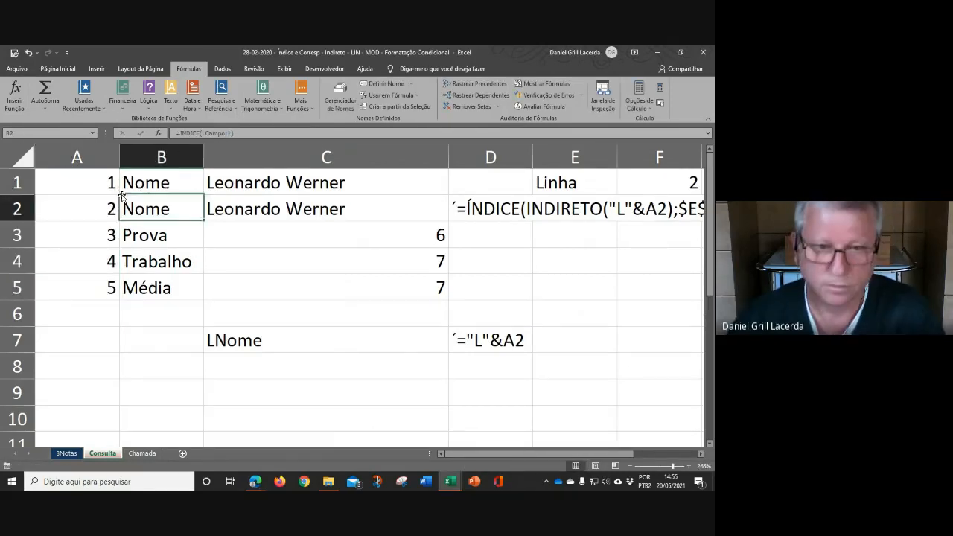
click(177, 181)
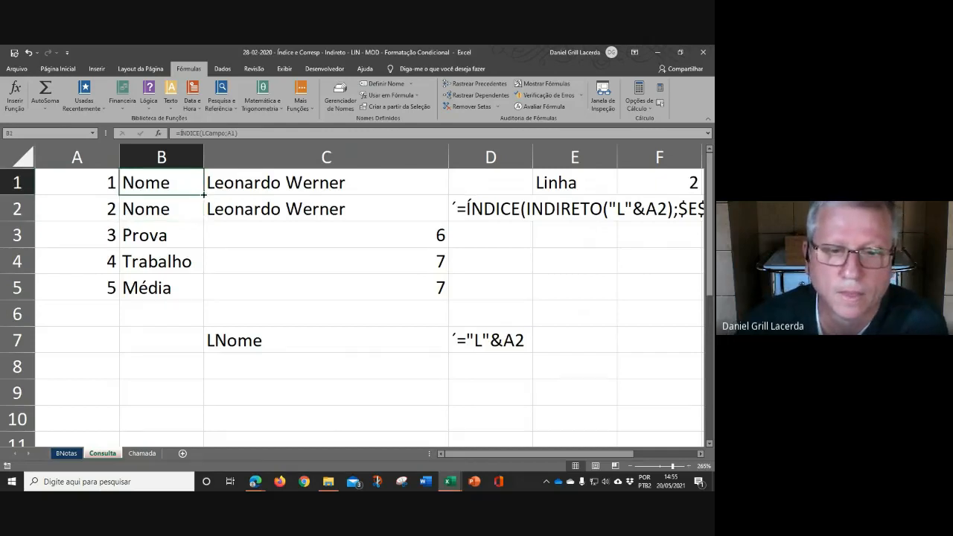
drag(203, 195, 190, 296)
click(358, 409)
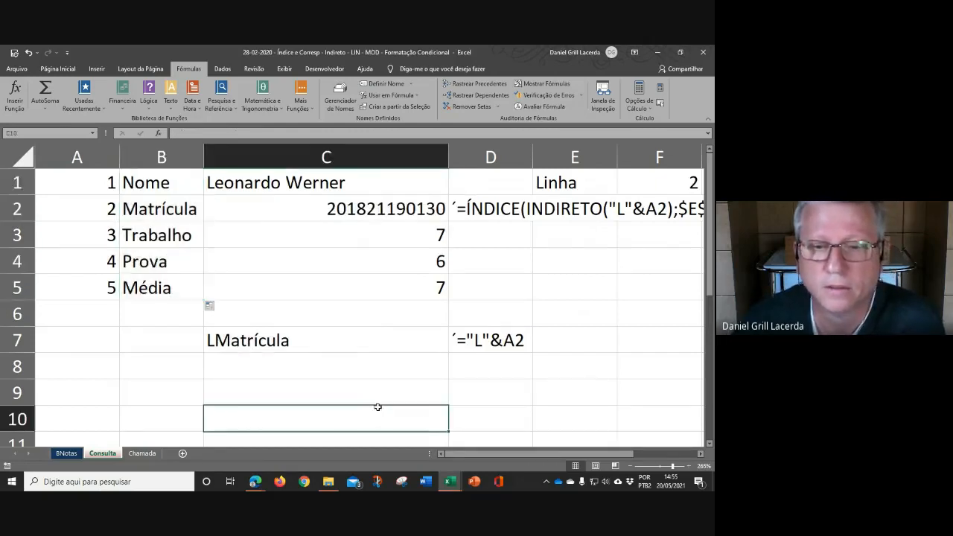
- Review the index numbers in A1 to A5 and the ÍNDICE formula in B1 that refers to them
click(599, 349)
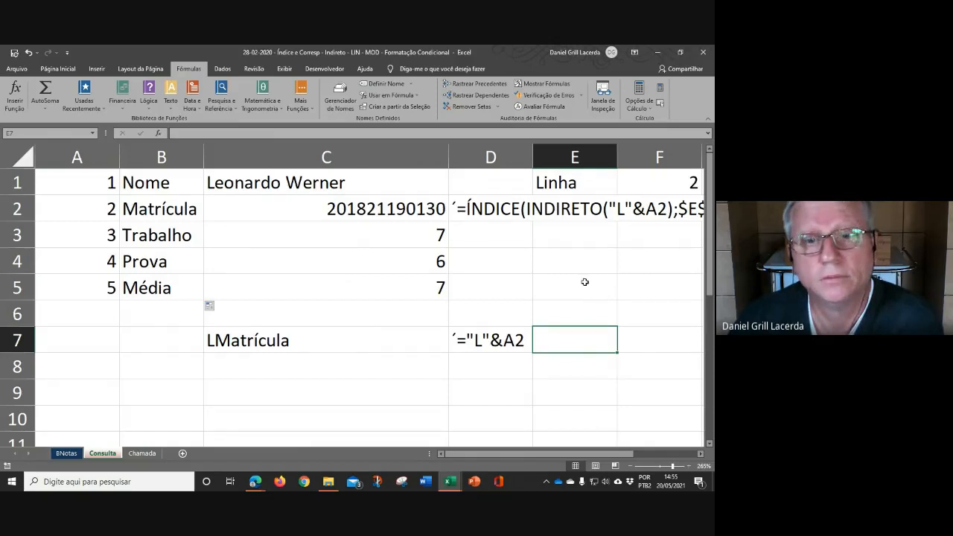
double_click(100, 186)
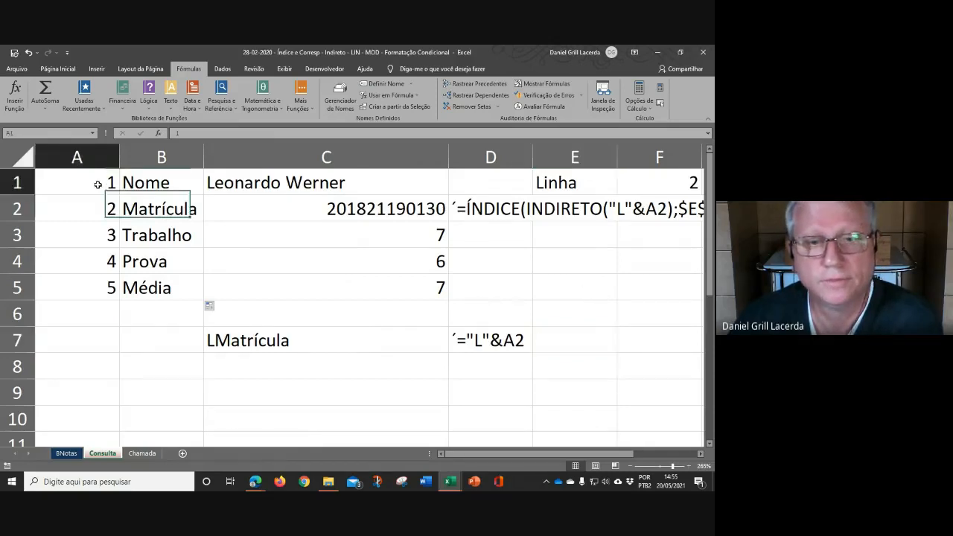
click(308, 309)
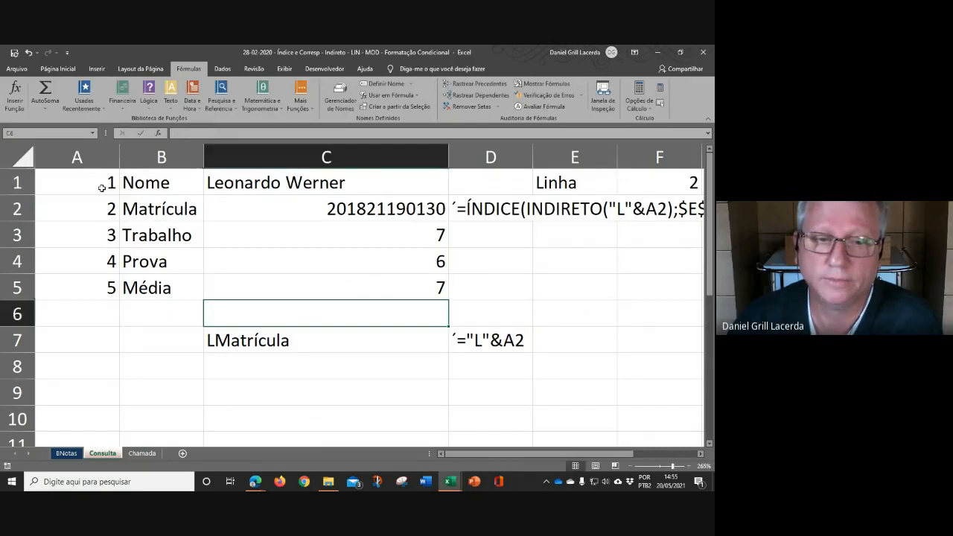
drag(101, 188, 117, 286)
click(374, 393)
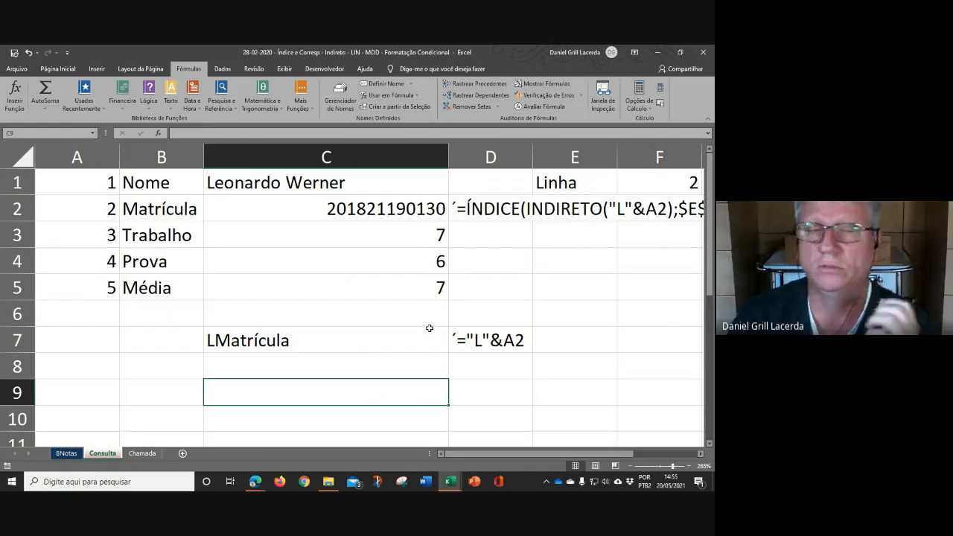
click(95, 181)
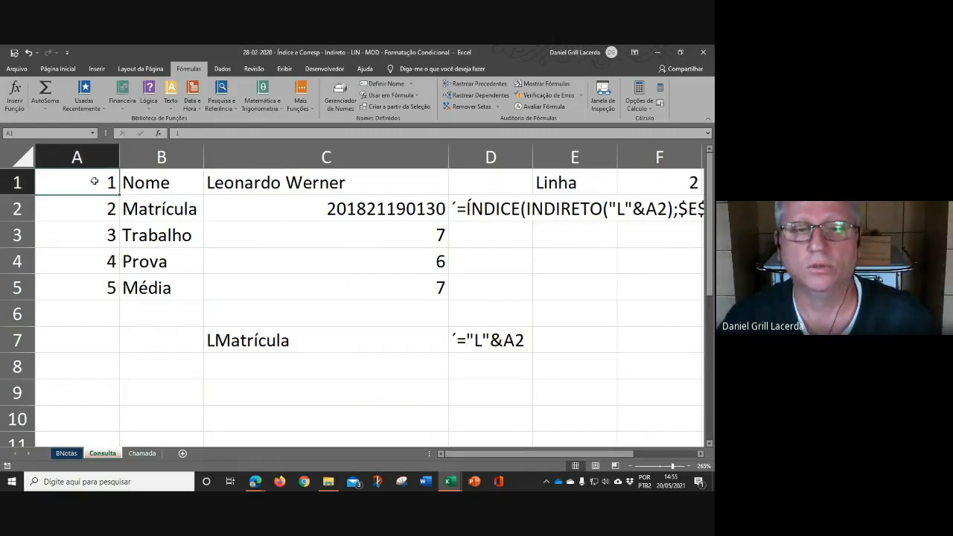
drag(100, 183, 101, 287)
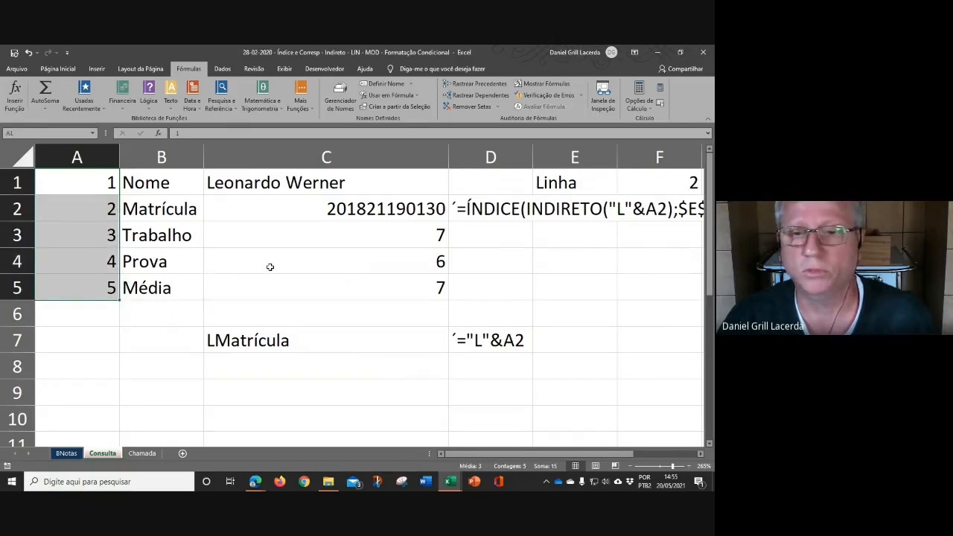
click(271, 266)
double_click(160, 185)
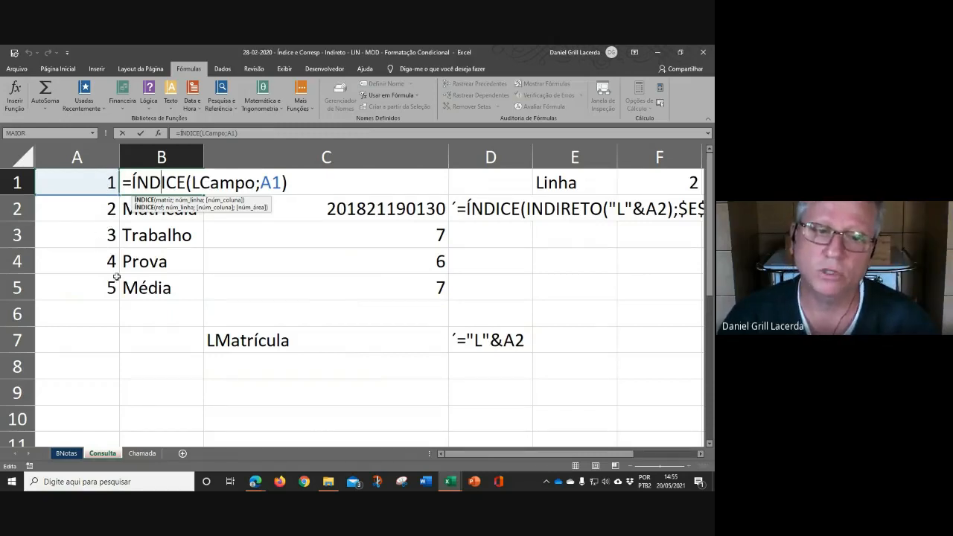
key(ctrl+Return)
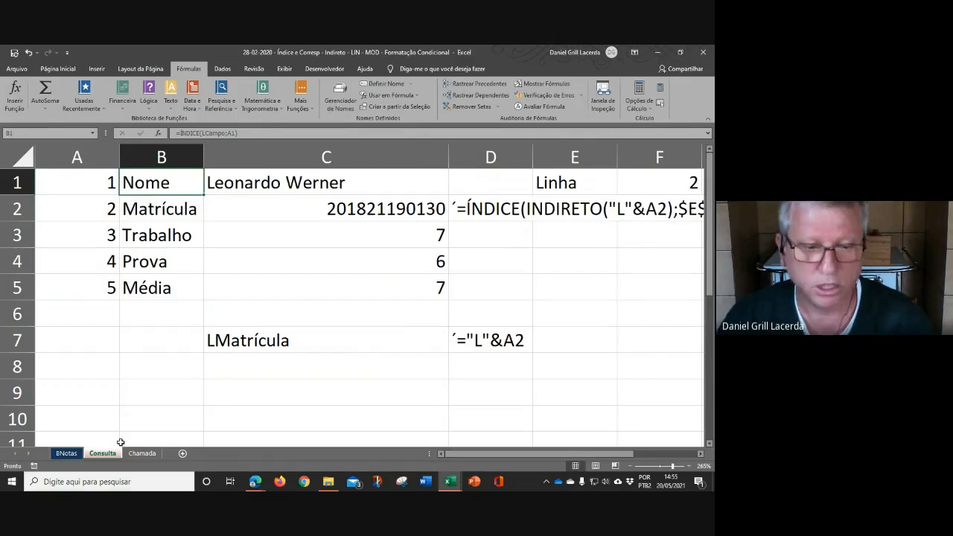
- Compare the G2:G6 field list on the BNotas sheet with the table headers and check which range LCampo refers to
click(67, 454)
drag(566, 189, 566, 253)
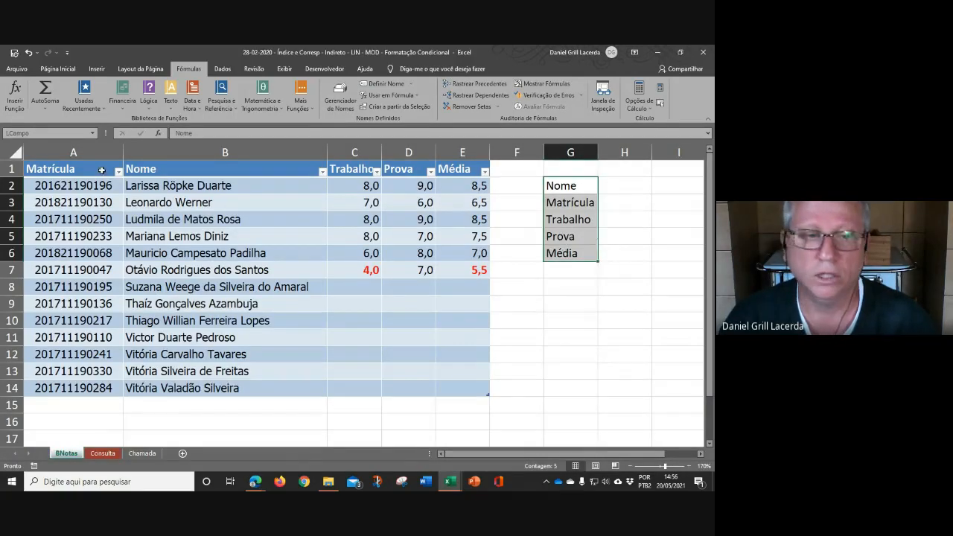
drag(92, 170, 463, 170)
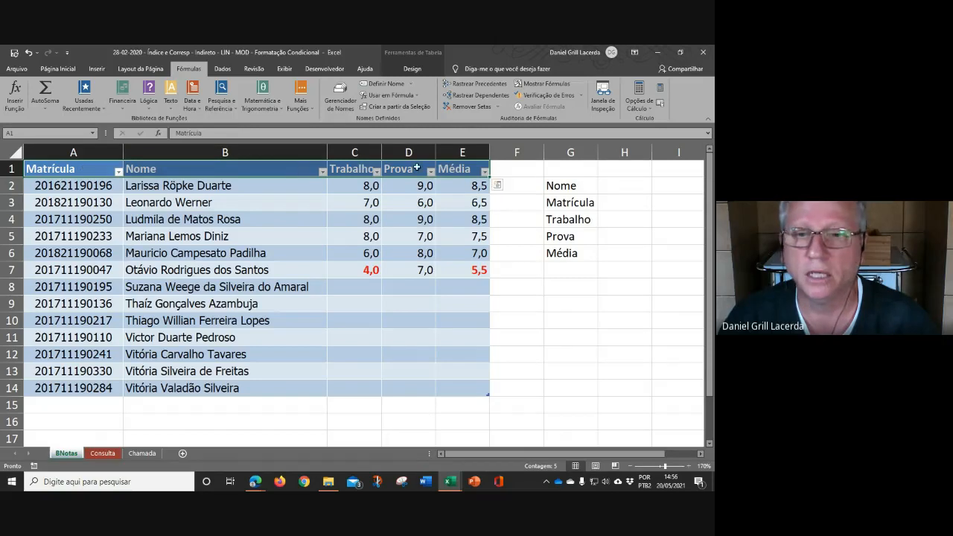
click(337, 101)
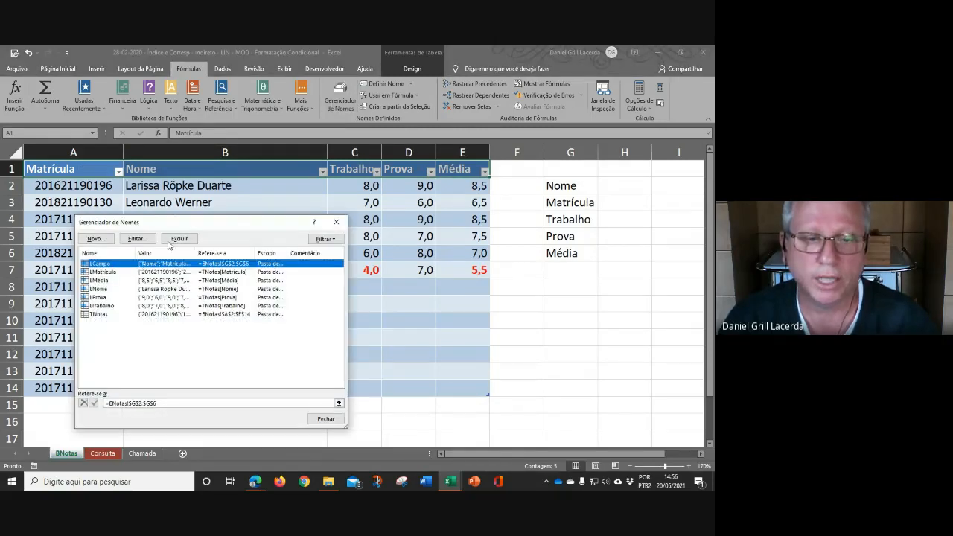
click(136, 238)
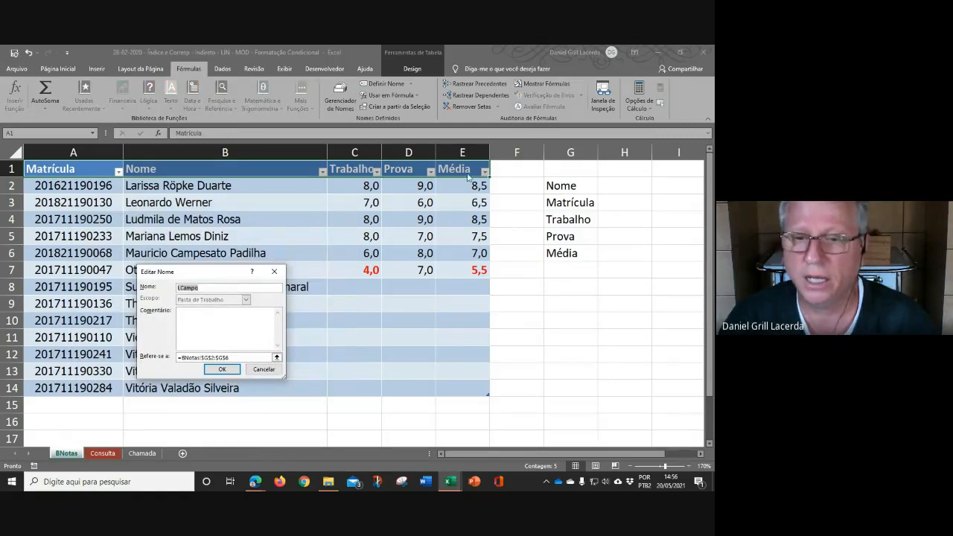
click(264, 369)
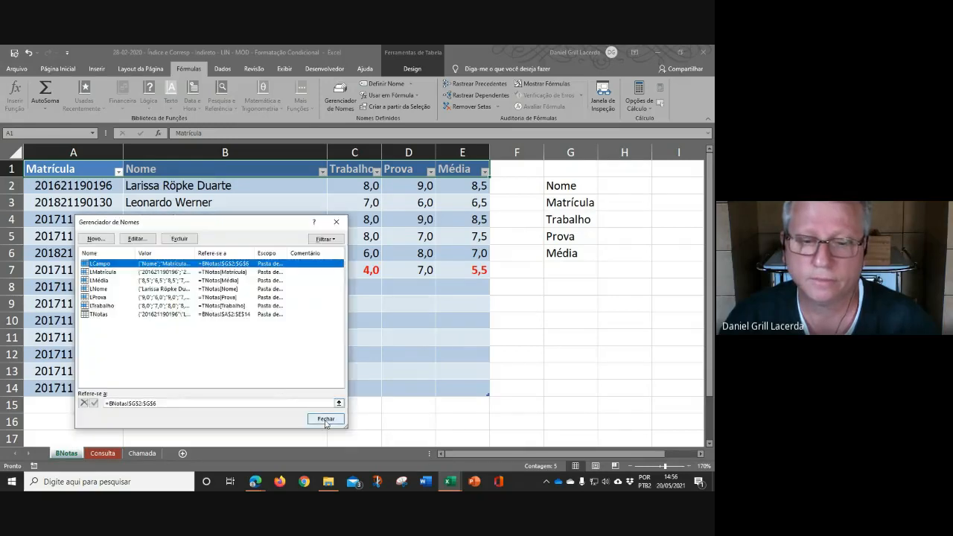
click(326, 420)
click(570, 191)
drag(571, 193, 571, 254)
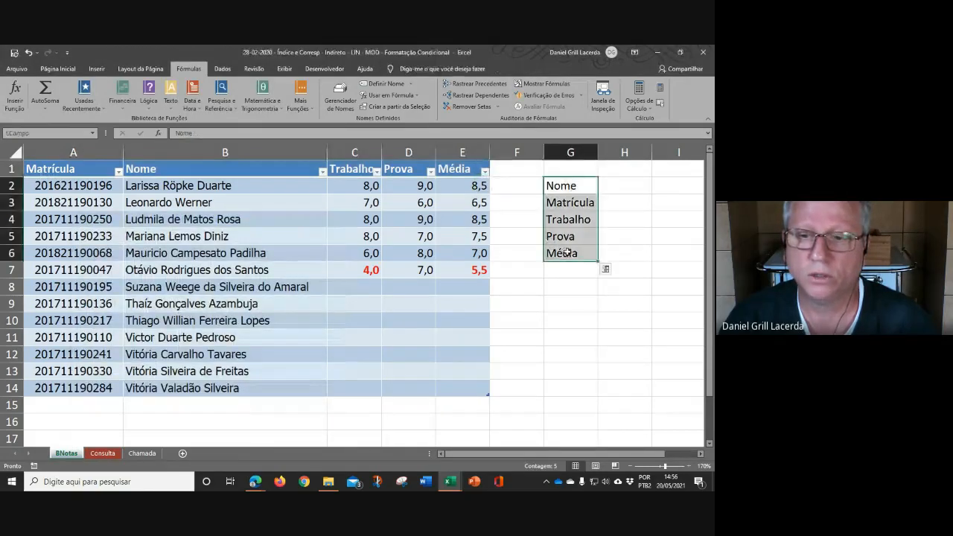
- Try the formula =ÍNDICE(LCampo;1) in the Matrícula header cell A1 of the BNotas table and undo it
click(56, 169)
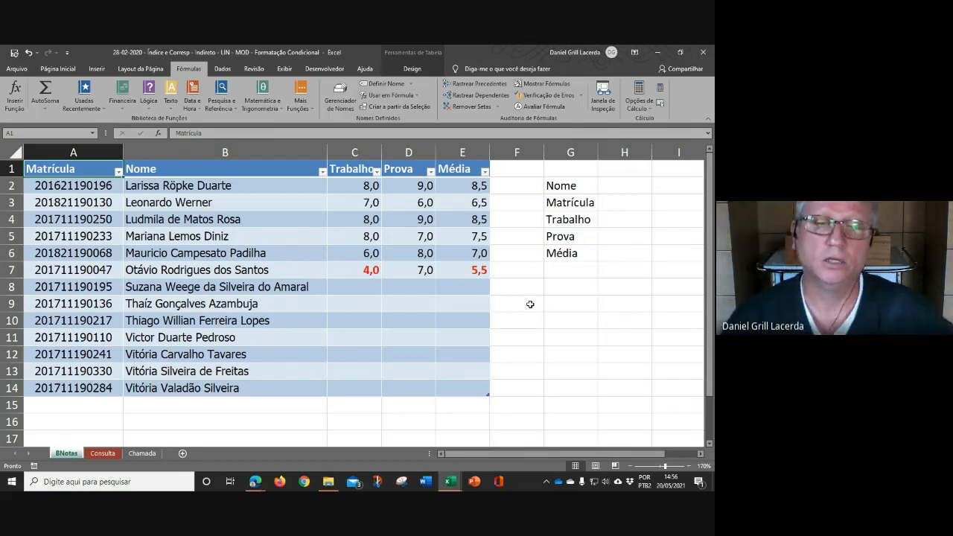
key(Caps_Lock)
text(=)
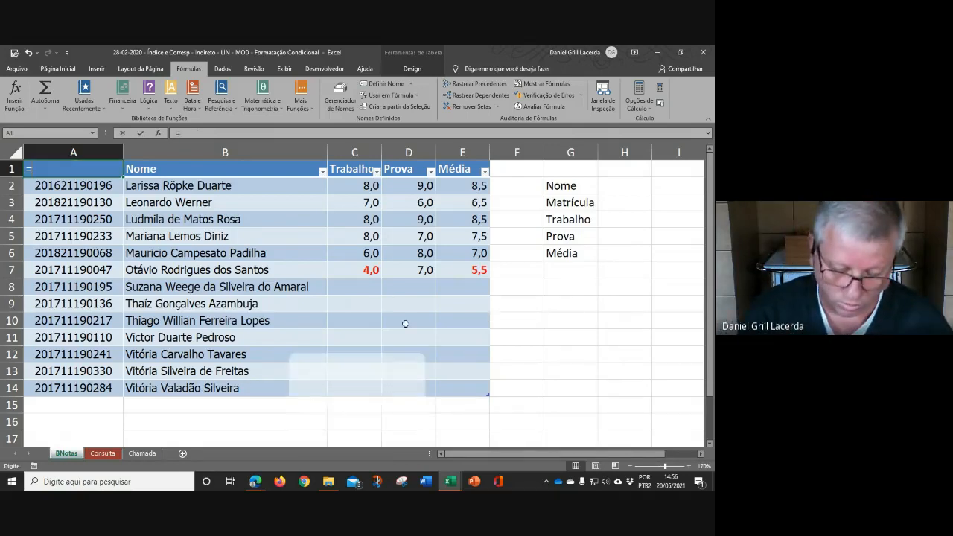
text(ÍNDICE)
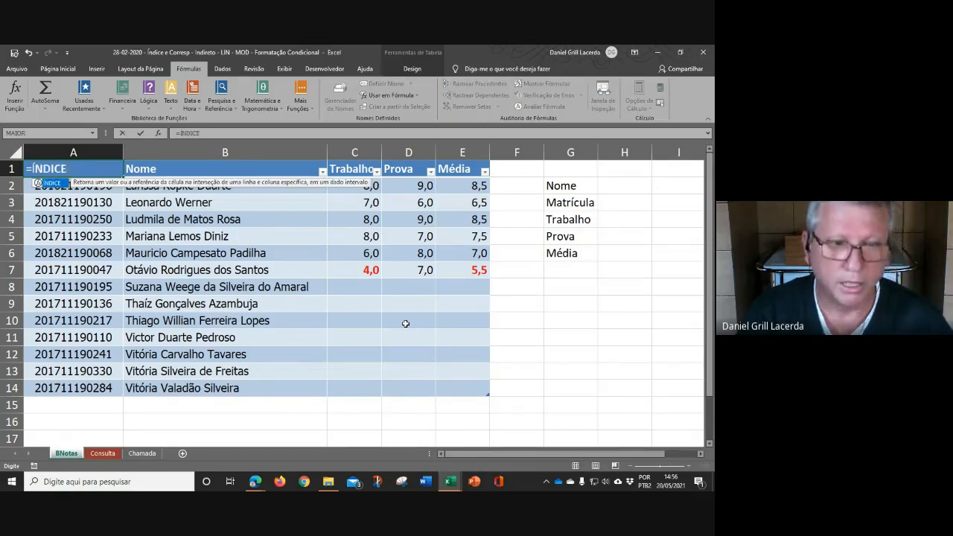
text((lcAMP)
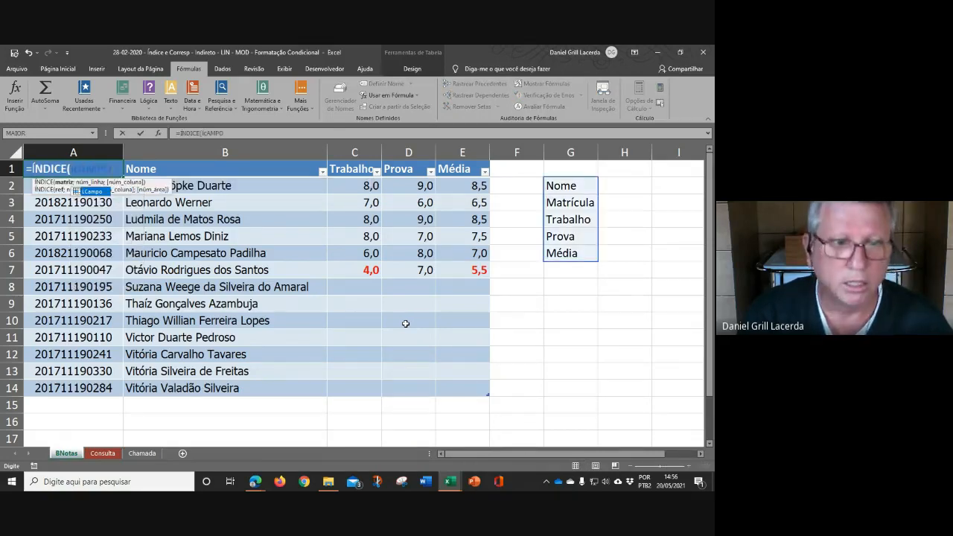
key(Tab)
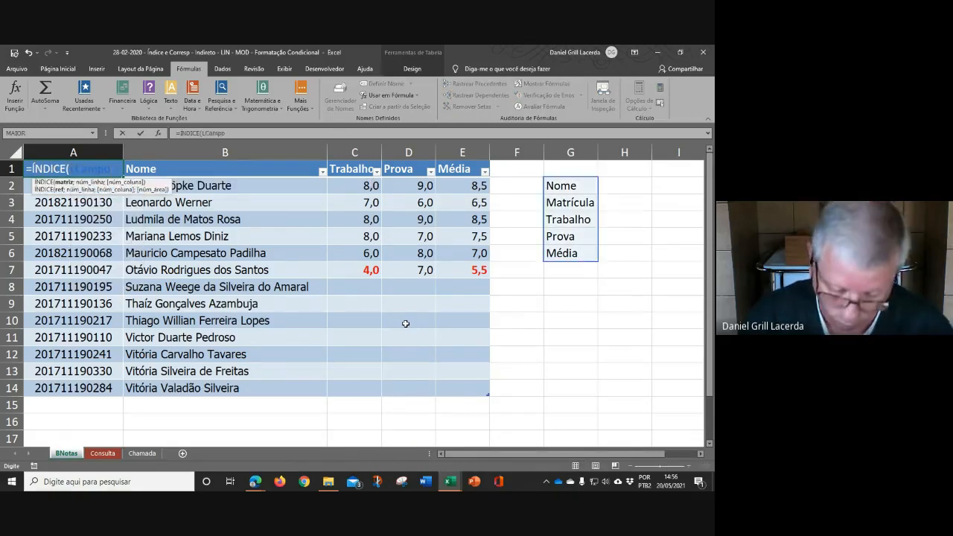
text(;1)
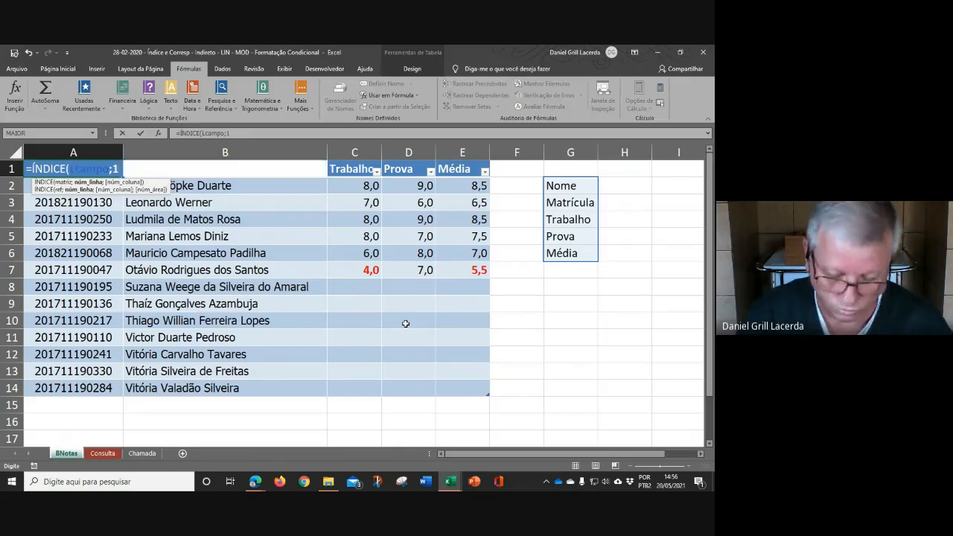
text())
key(Return)
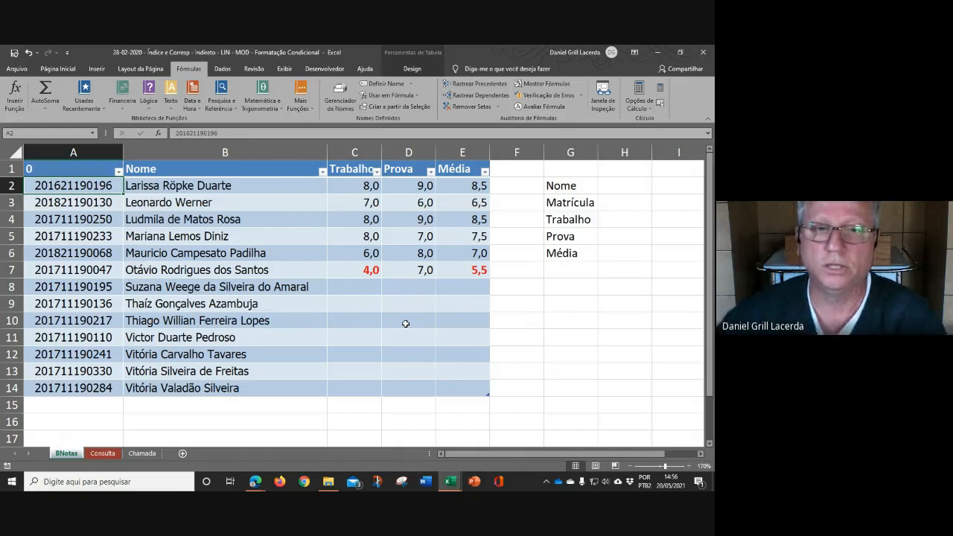
key(Up)
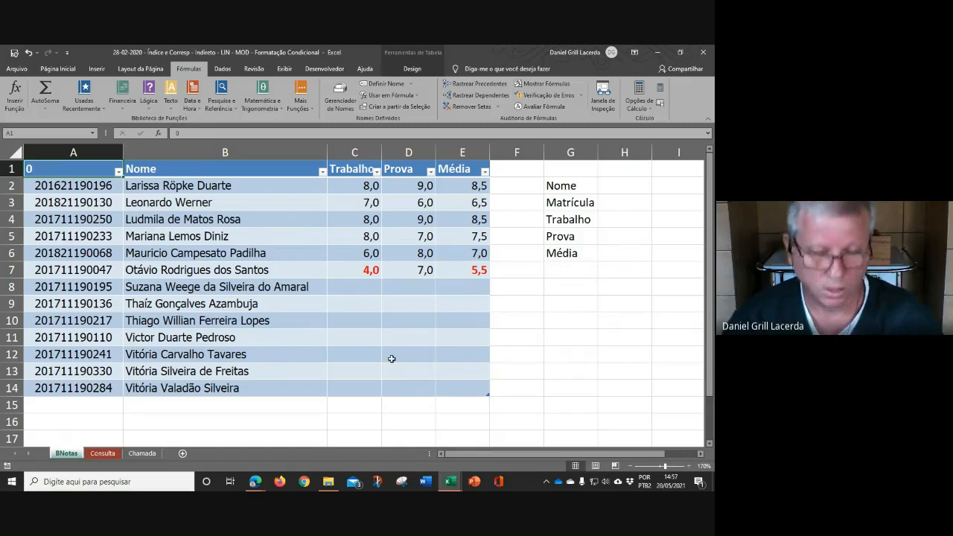
click(346, 321)
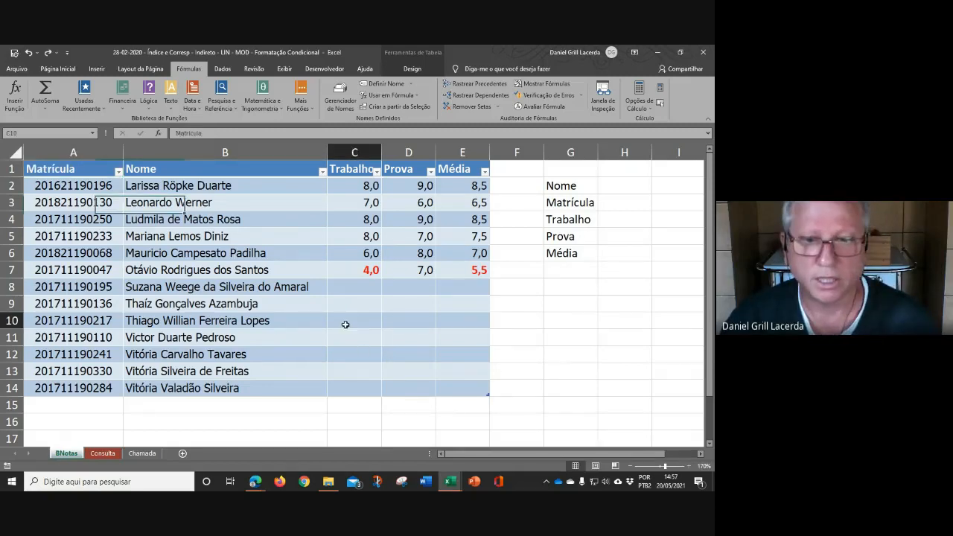
- Convert the TNotas table on the BNotas sheet into a normal range
click(262, 269)
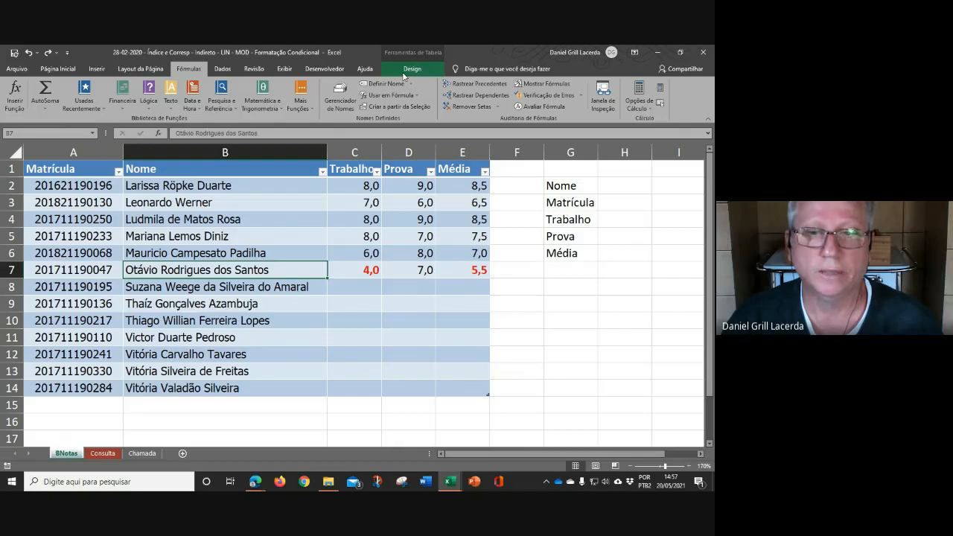
click(223, 69)
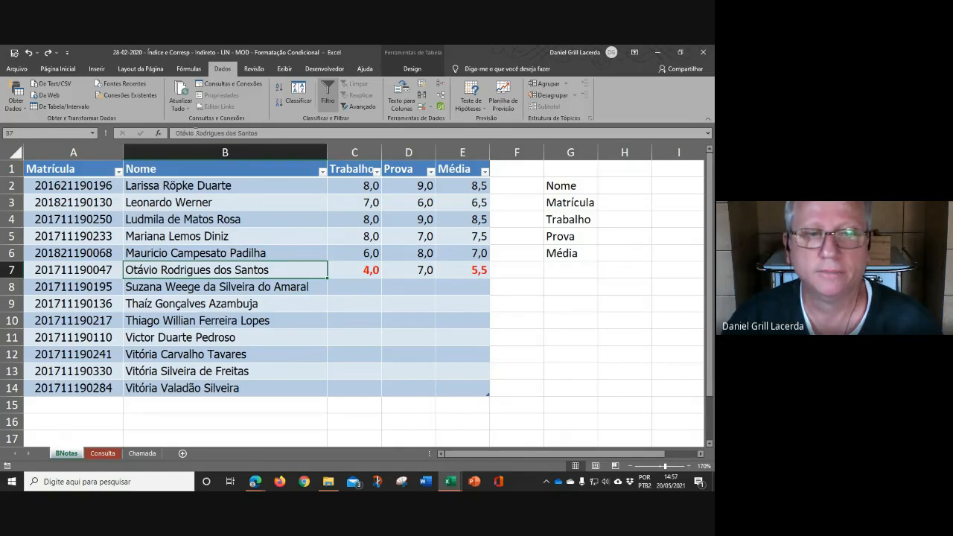
click(411, 69)
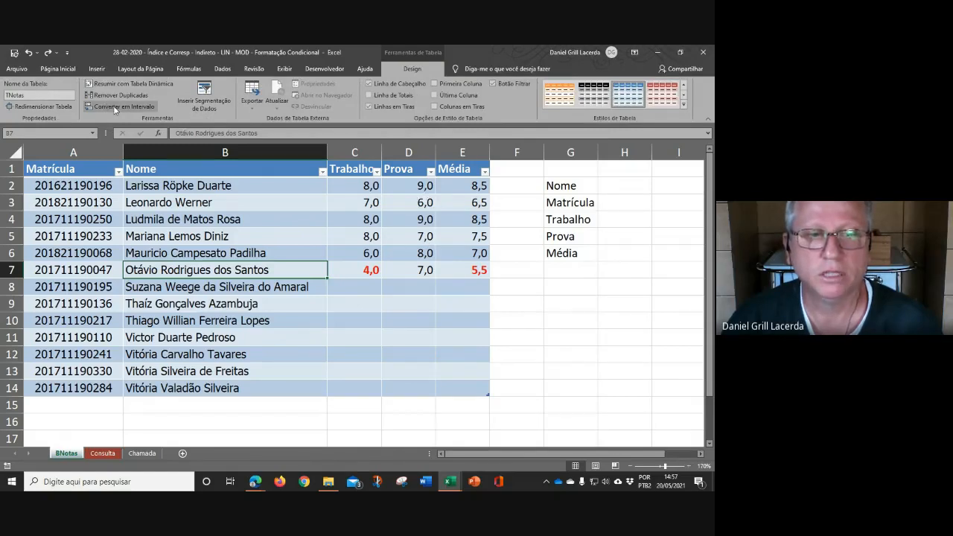
click(245, 238)
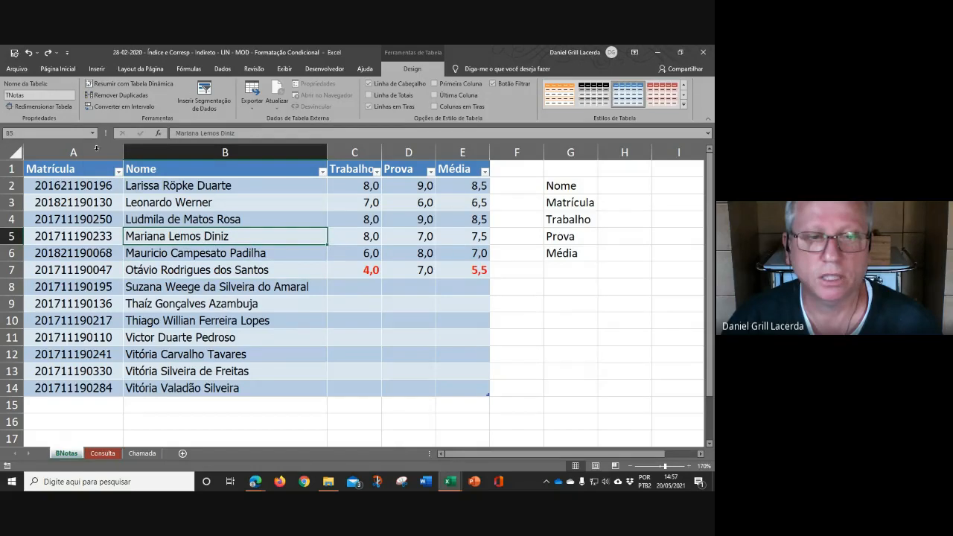
click(122, 108)
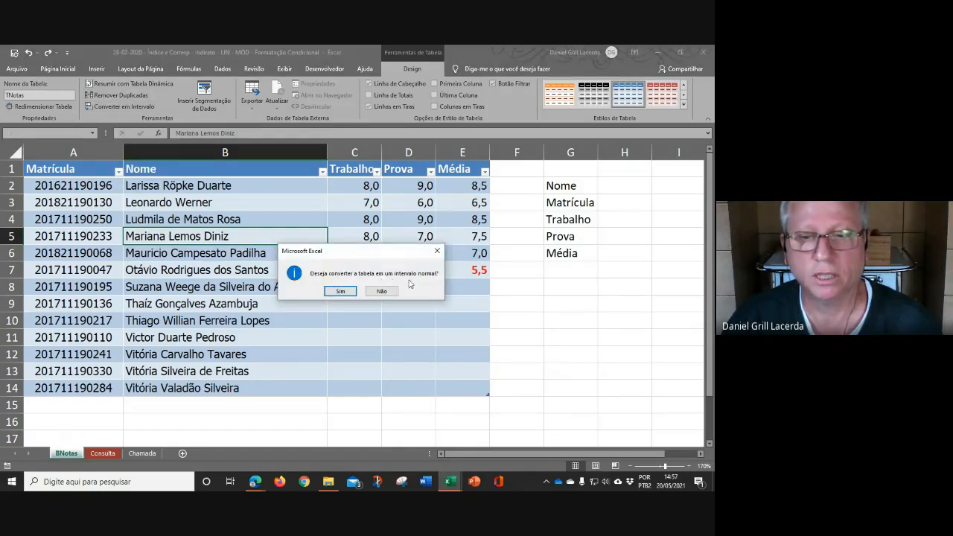
click(340, 291)
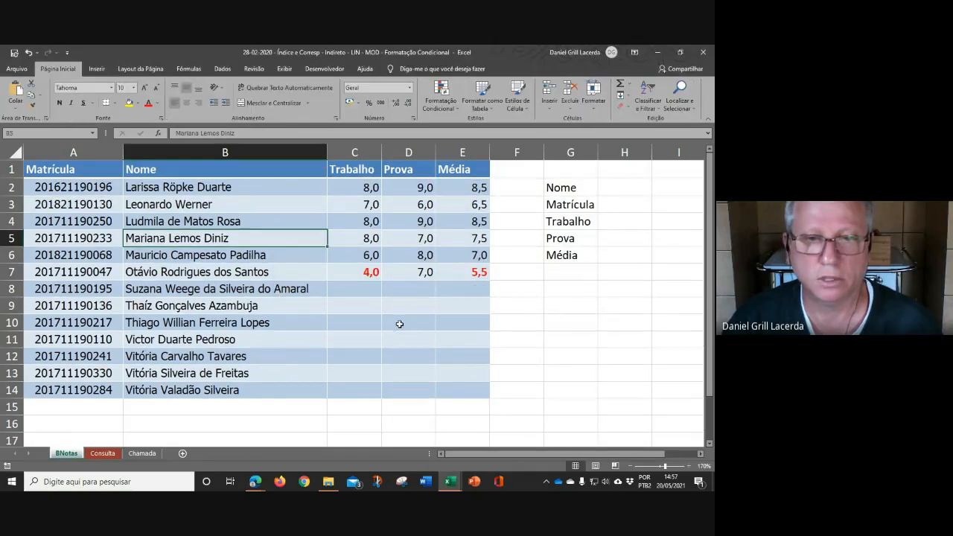
click(589, 360)
click(264, 308)
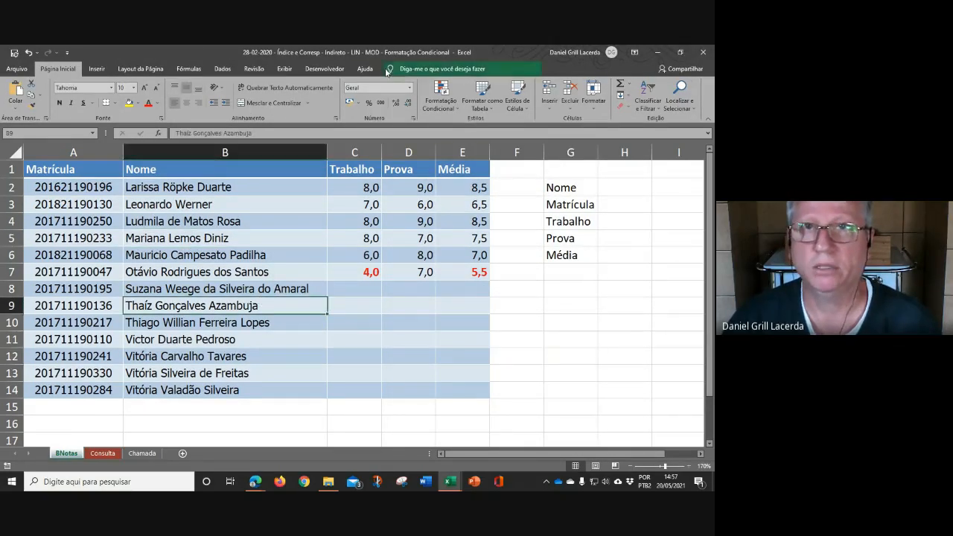
- Enter the formula =ÍNDICE(LCampo;COL()) in header cell A1 of the BNotas sheet
click(90, 172)
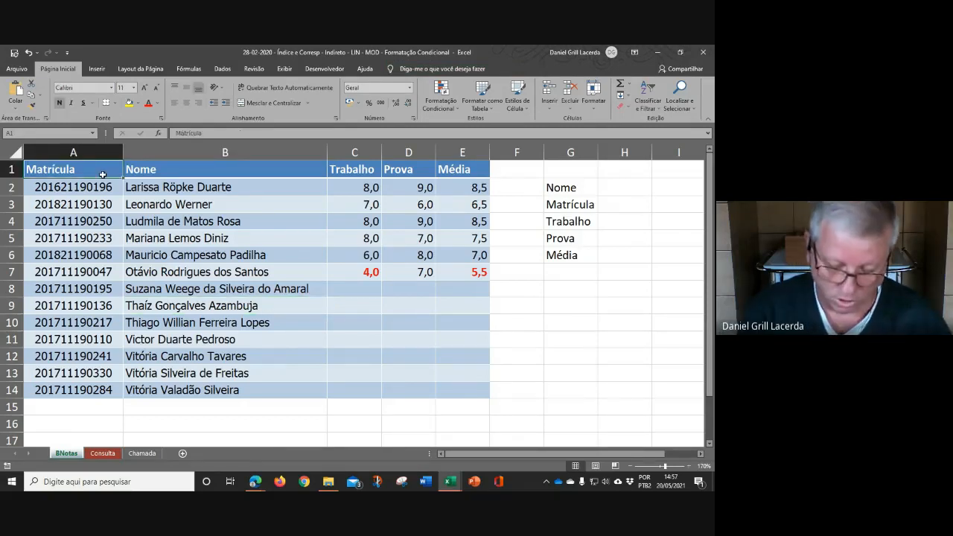
text(=)
text(ÍNDICE)
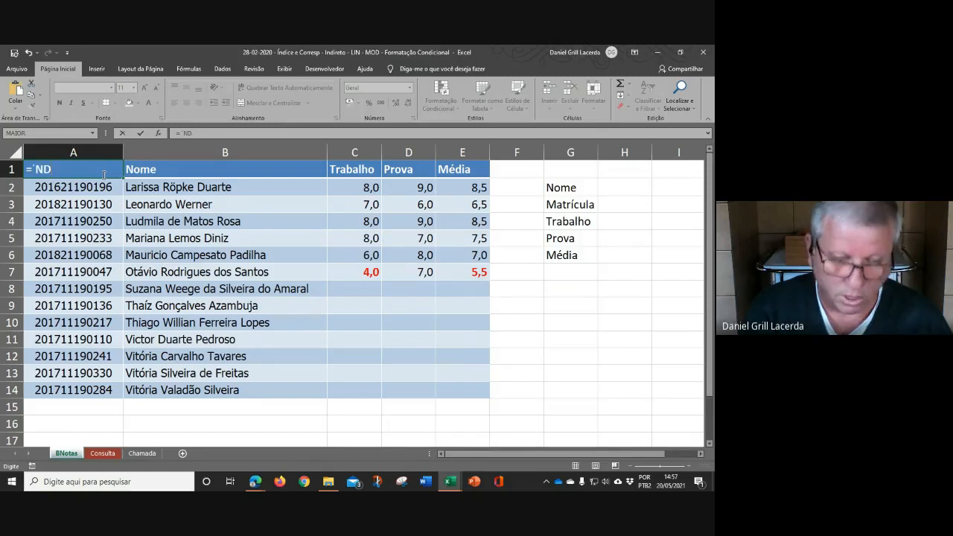
key(BackSpace)
key(BackSpace)
key(BackSpace)
key(BackSpace)
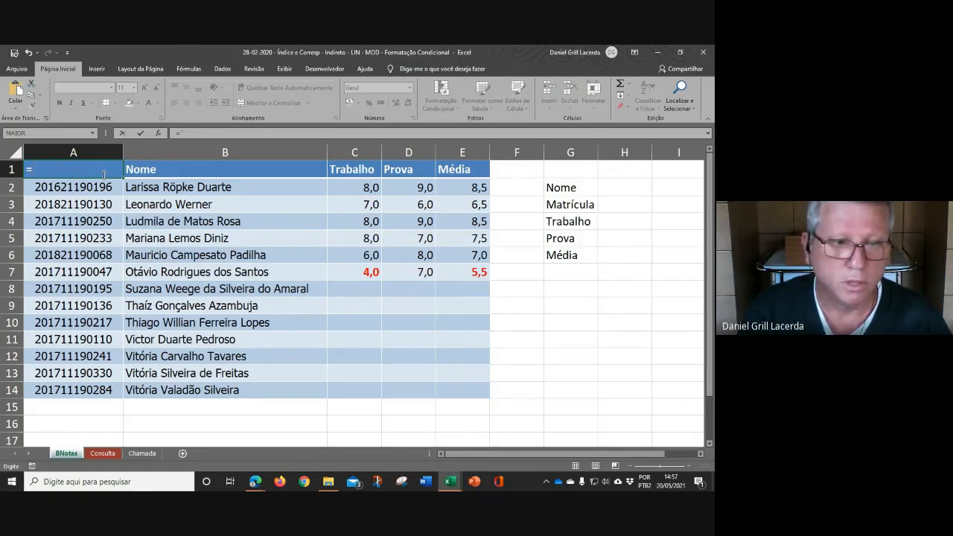
text(ÍNDICE)
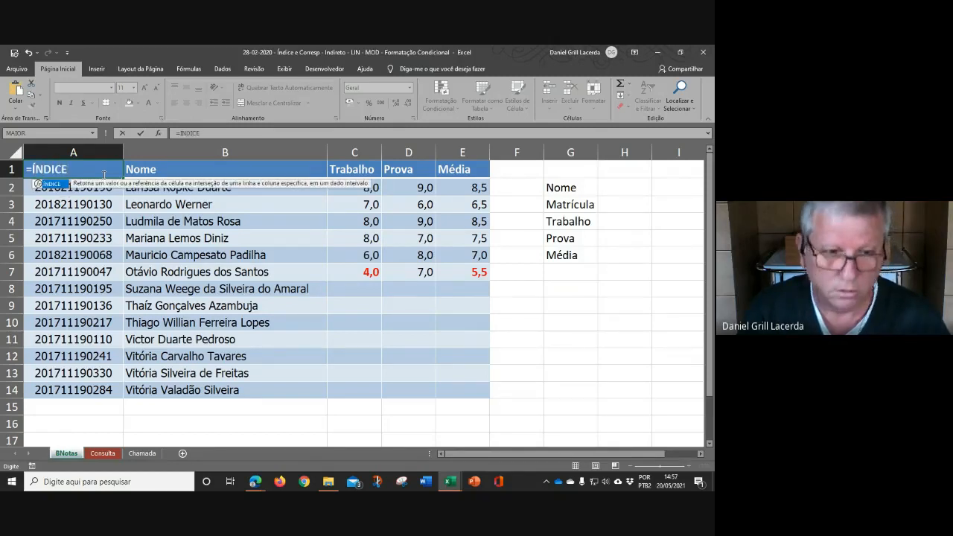
text(()
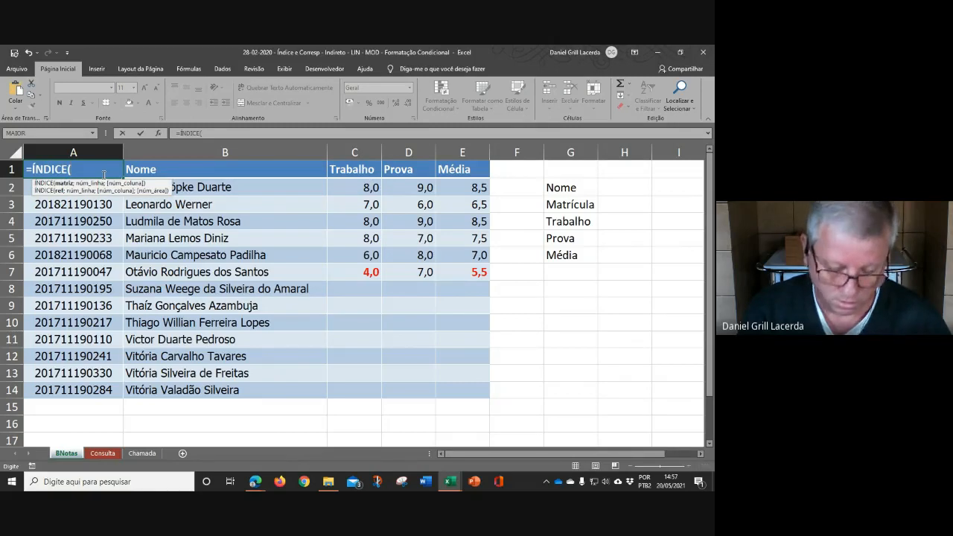
text(LCampo)
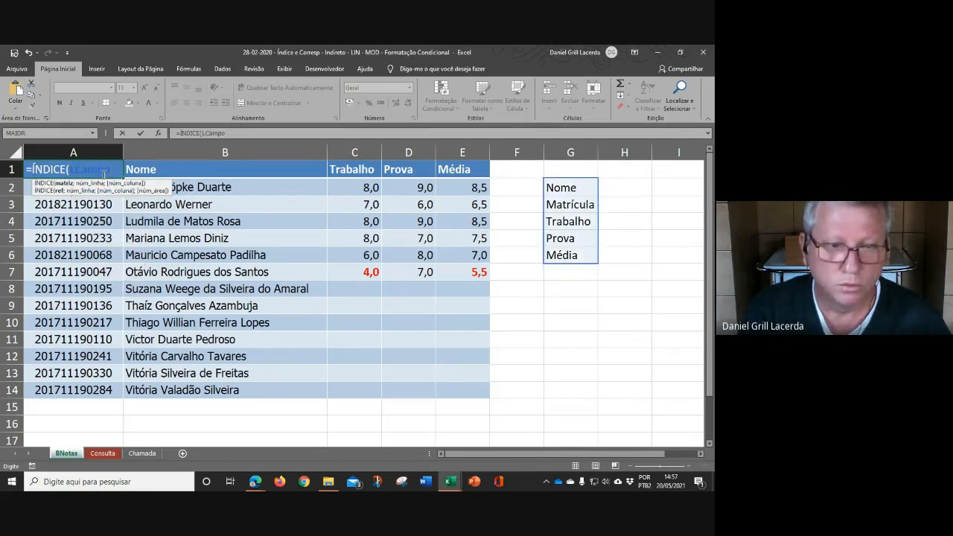
text(;1))
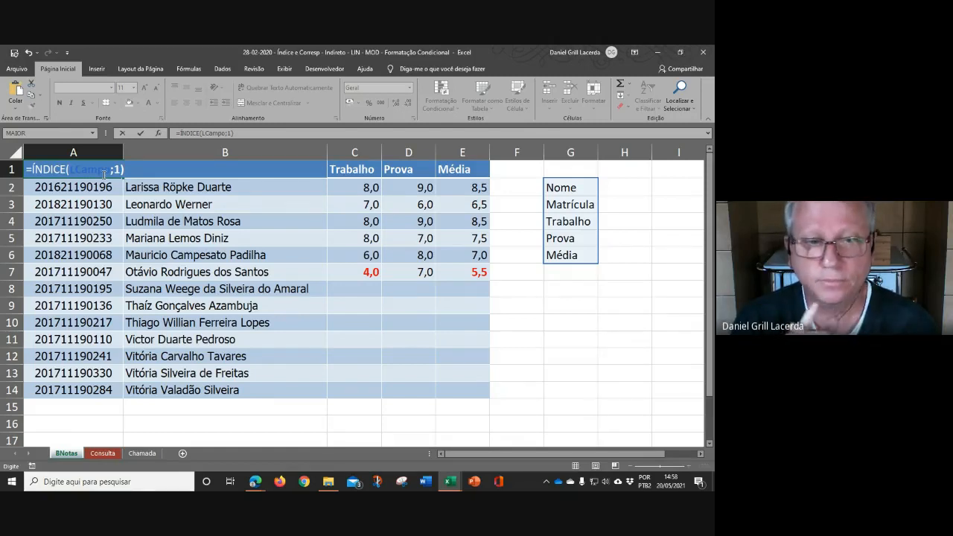
key(BackSpace)
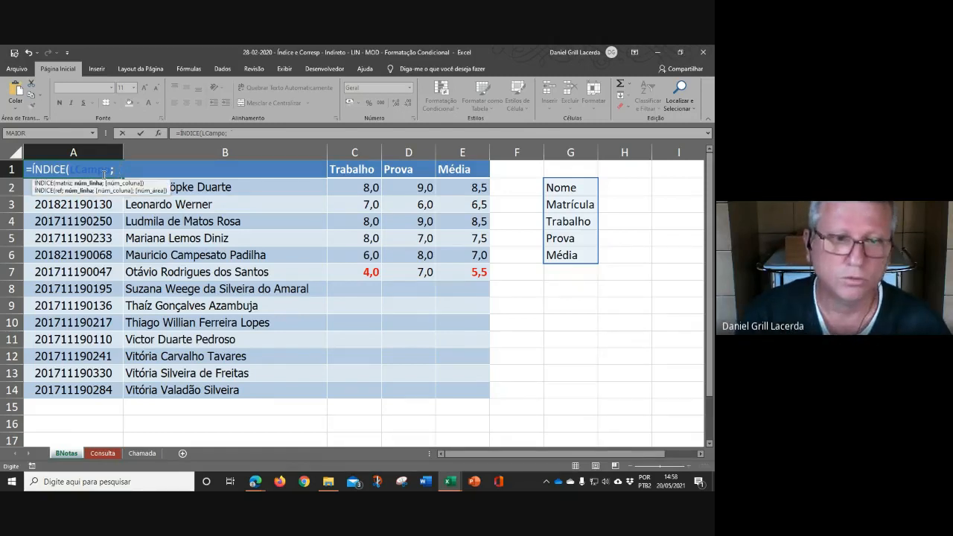
text(COL)
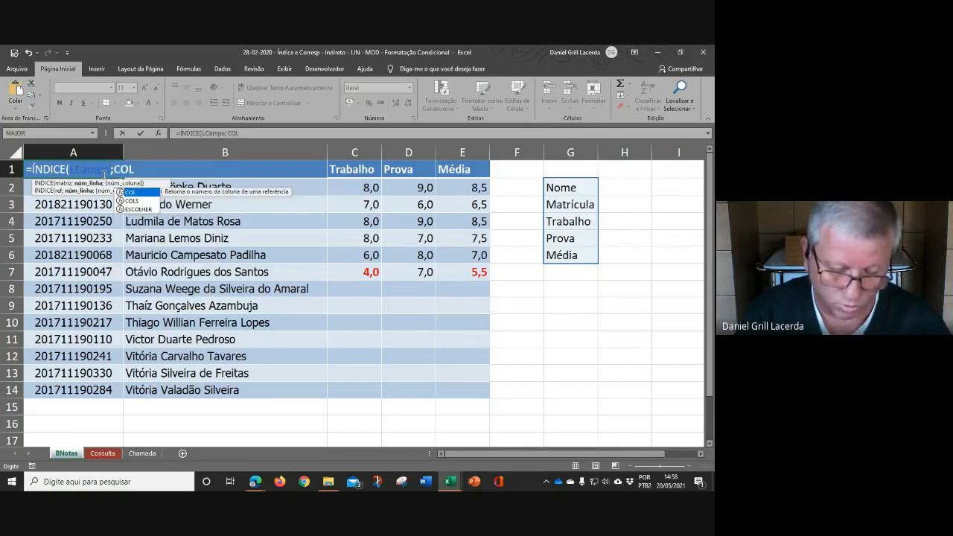
text(()))
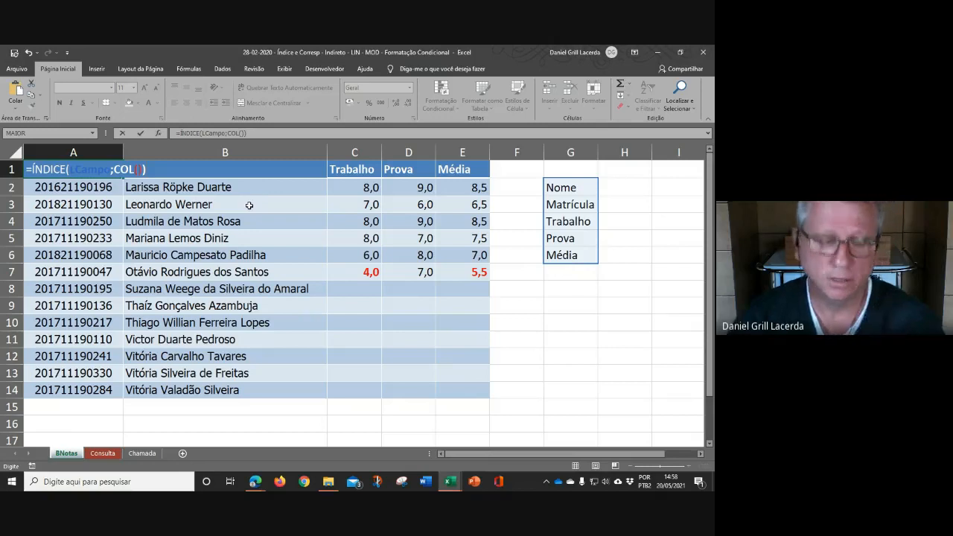
key(Return)
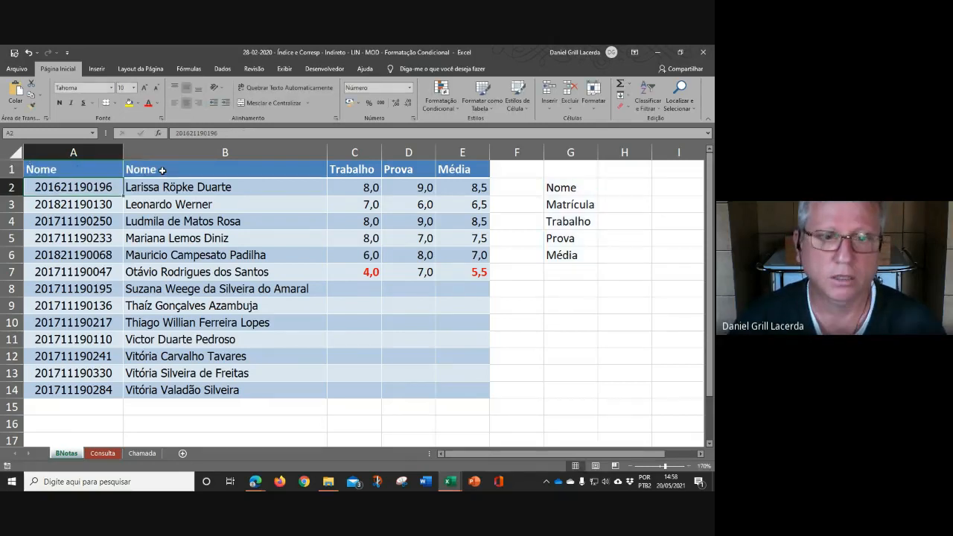
- Clear the typed headers in cells B1 to E1
click(151, 170)
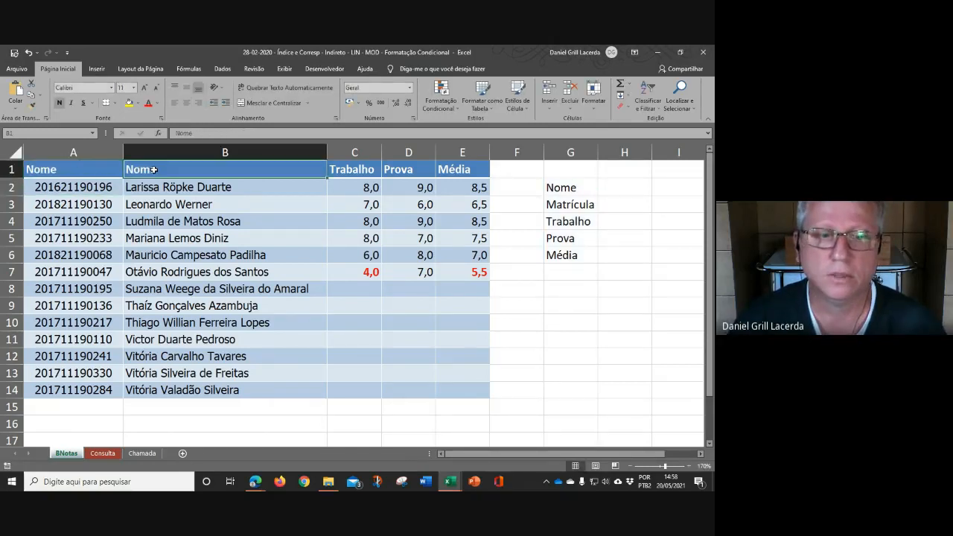
drag(157, 170, 447, 172)
key(Delete)
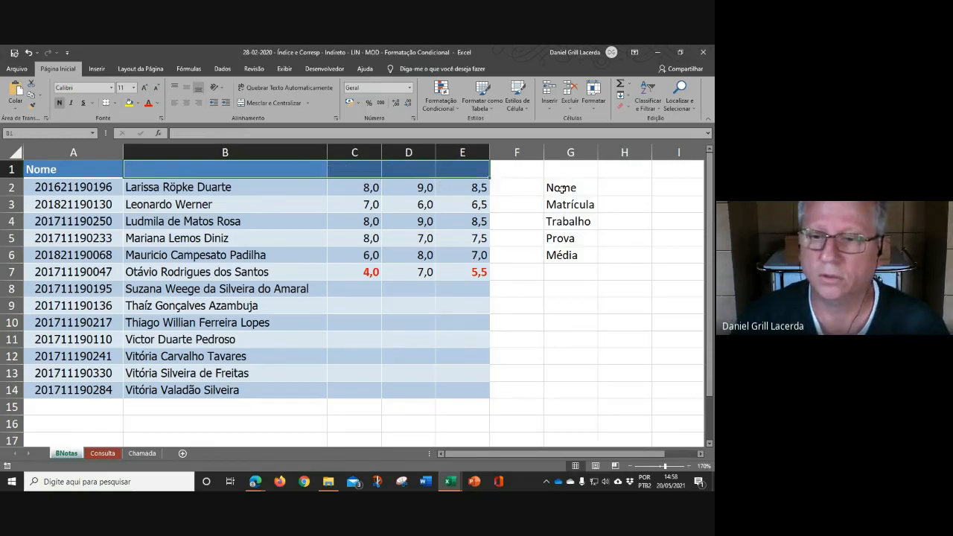
- Swap the data of columns A and B in rows 2 to 14, putting student names in A and registration numbers in B
drag(95, 189, 81, 389)
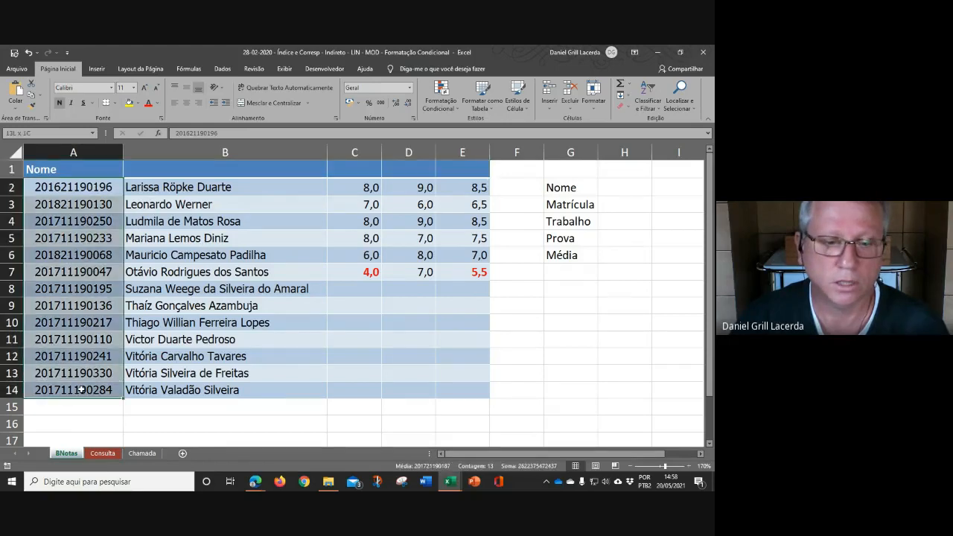
drag(122, 193, 627, 194)
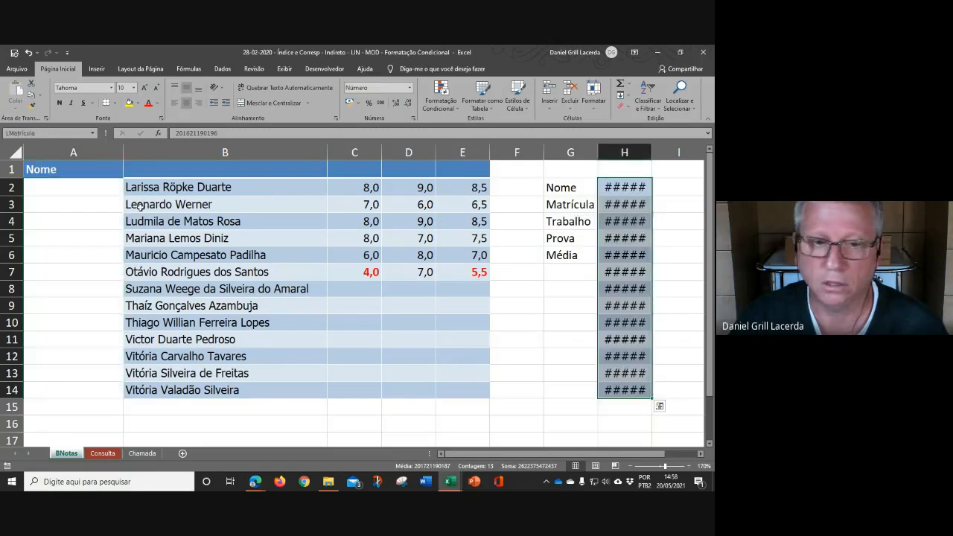
drag(149, 189, 165, 388)
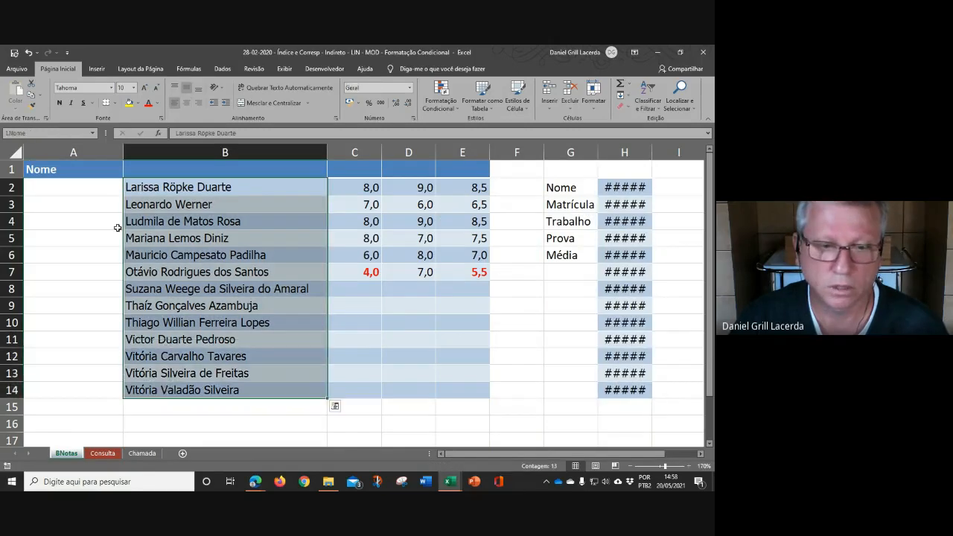
drag(123, 221, 83, 223)
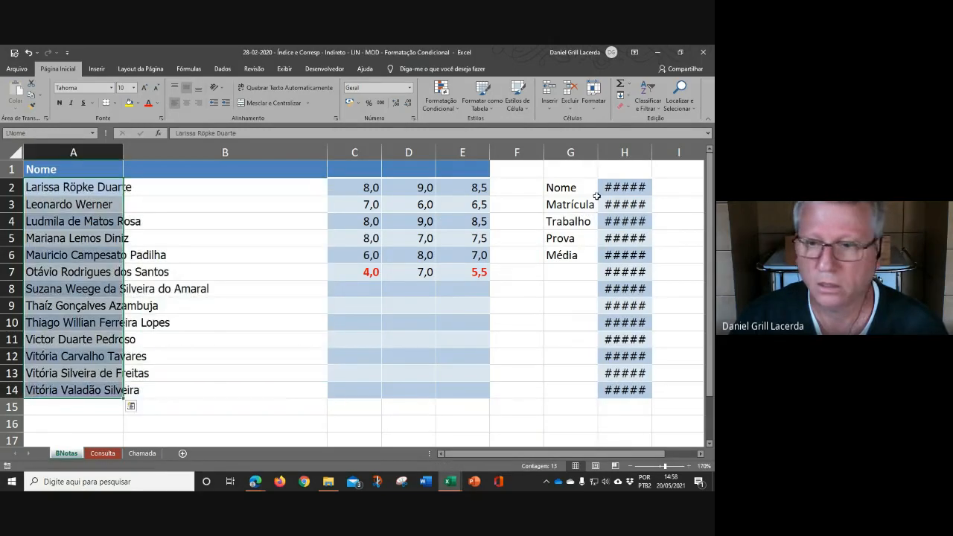
drag(623, 187, 622, 396)
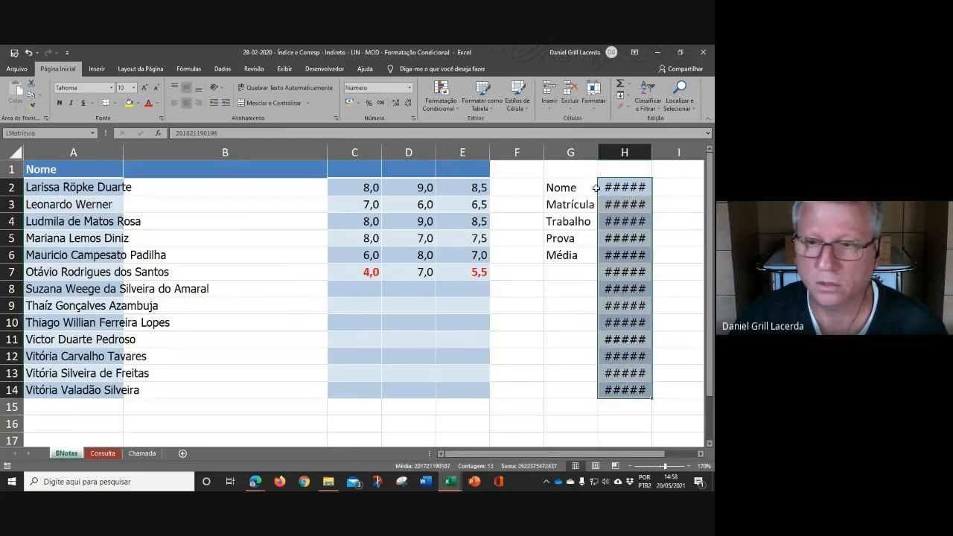
drag(597, 187, 203, 191)
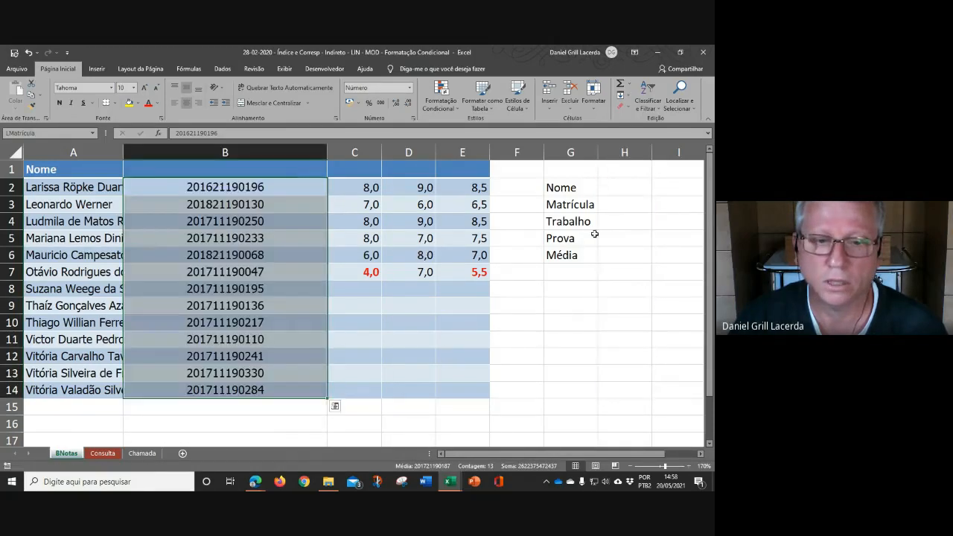
- Fit the widths of columns A and B to their contents
double_click(123, 148)
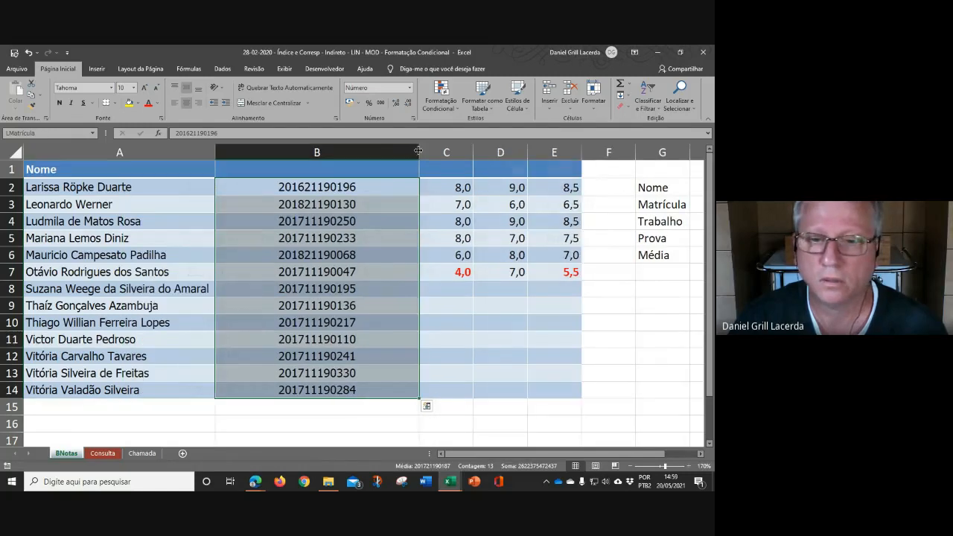
double_click(418, 151)
click(541, 322)
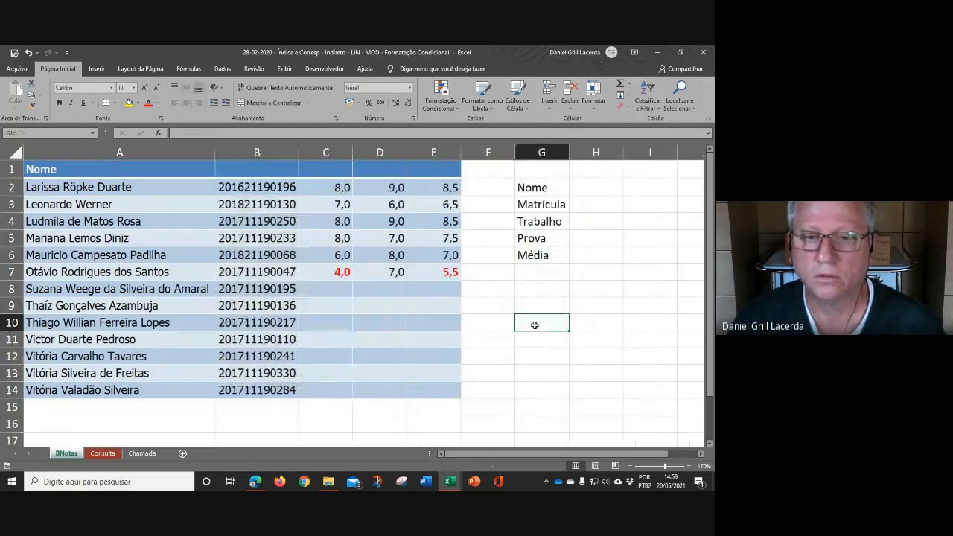
- Copy the ÍNDICE header formula from A1 across to E1
click(110, 170)
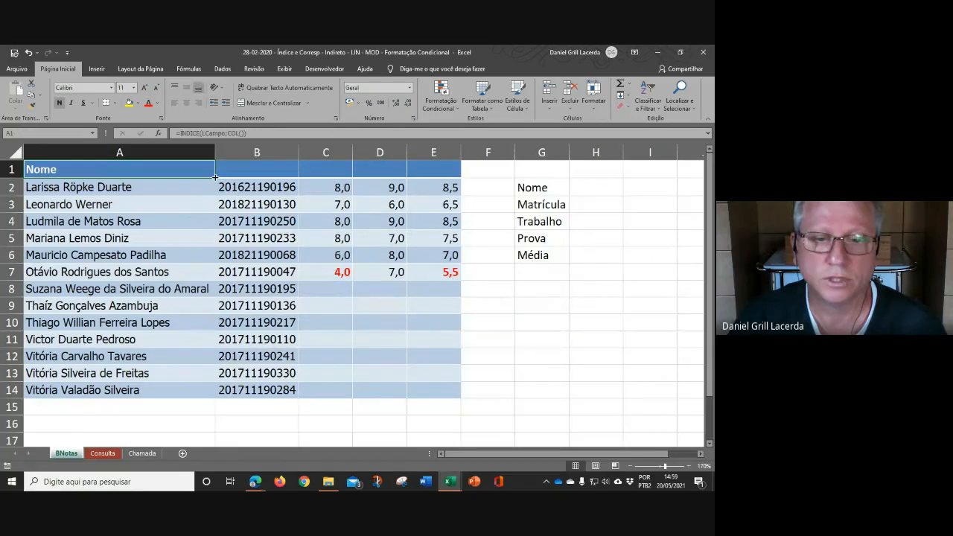
drag(216, 179, 457, 183)
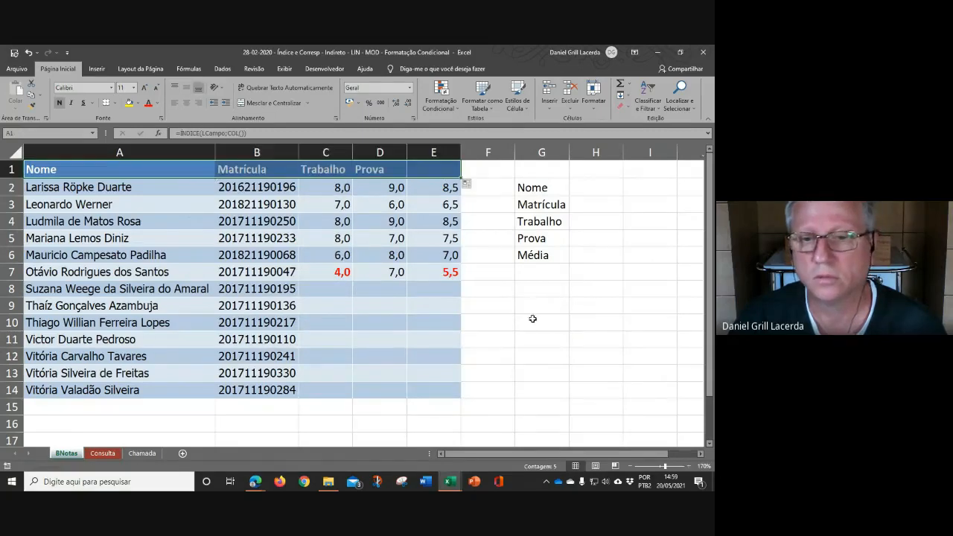
click(562, 319)
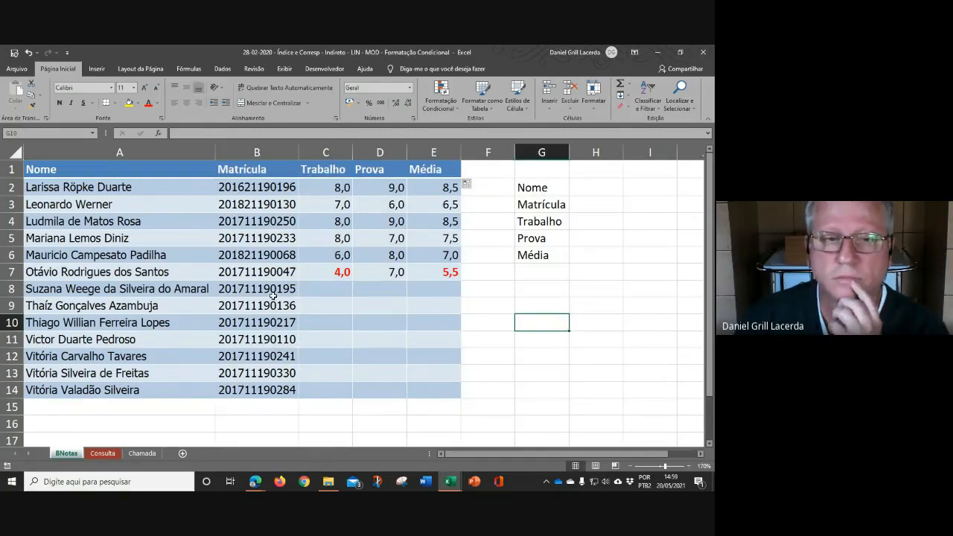
- Compare the field order in G2 to G6 with the formula-driven headers and the student names in column A
click(546, 192)
click(545, 201)
click(541, 222)
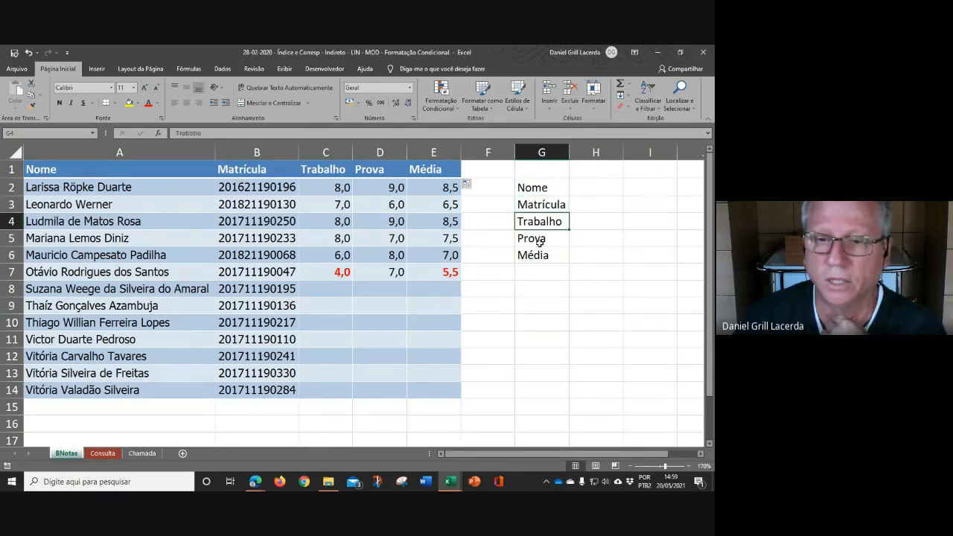
click(534, 239)
click(551, 255)
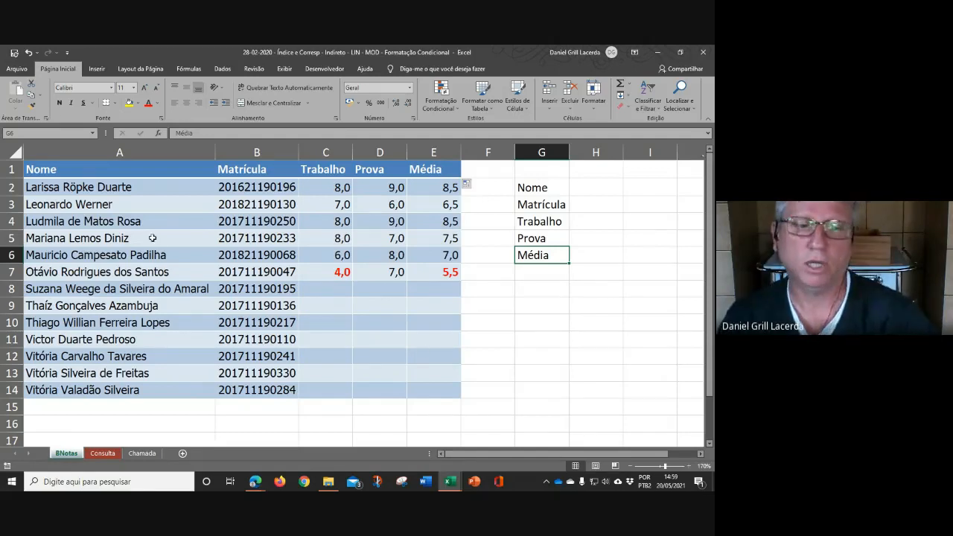
drag(118, 186, 153, 372)
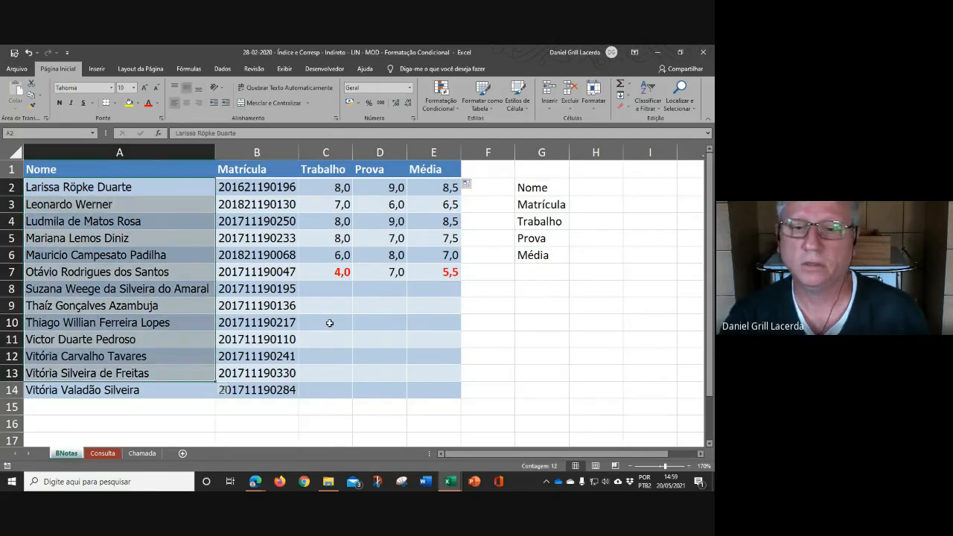
click(329, 322)
click(549, 323)
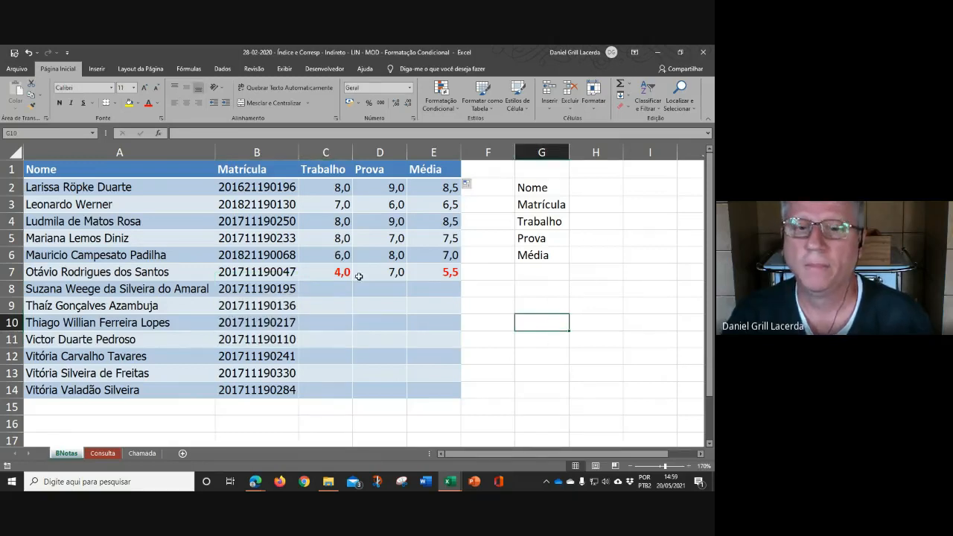
- Examine the ÍNDICE formulas in header cells A1 and B1 and the LCampo range they reference
click(67, 189)
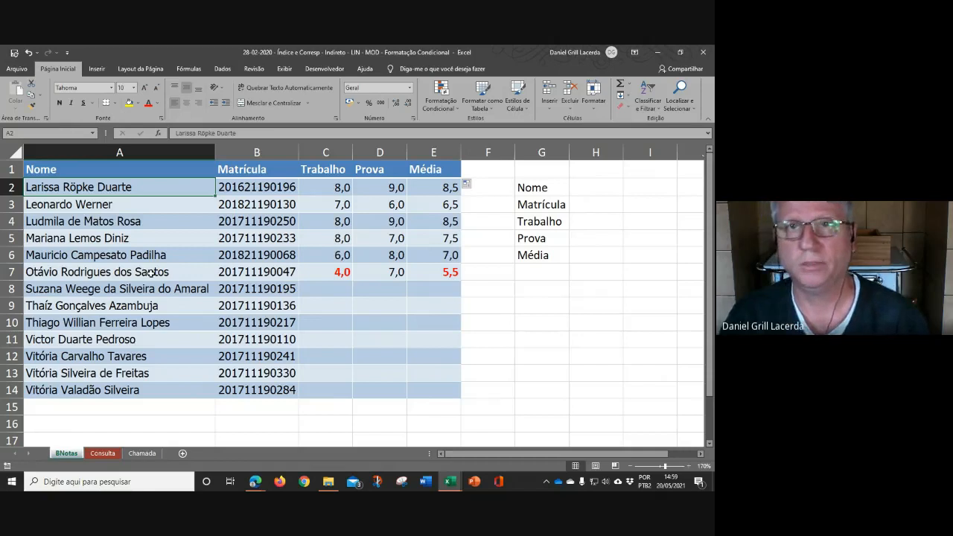
click(503, 333)
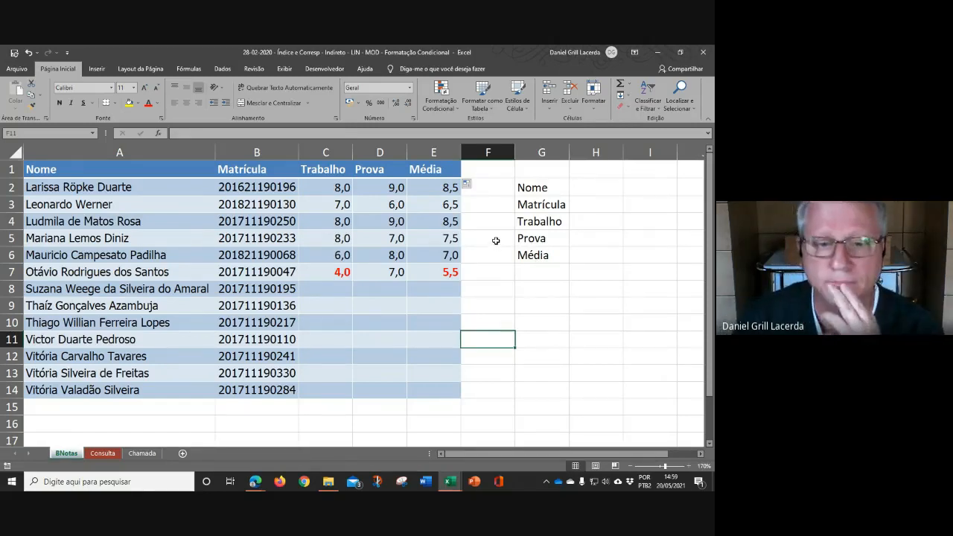
click(516, 237)
click(141, 172)
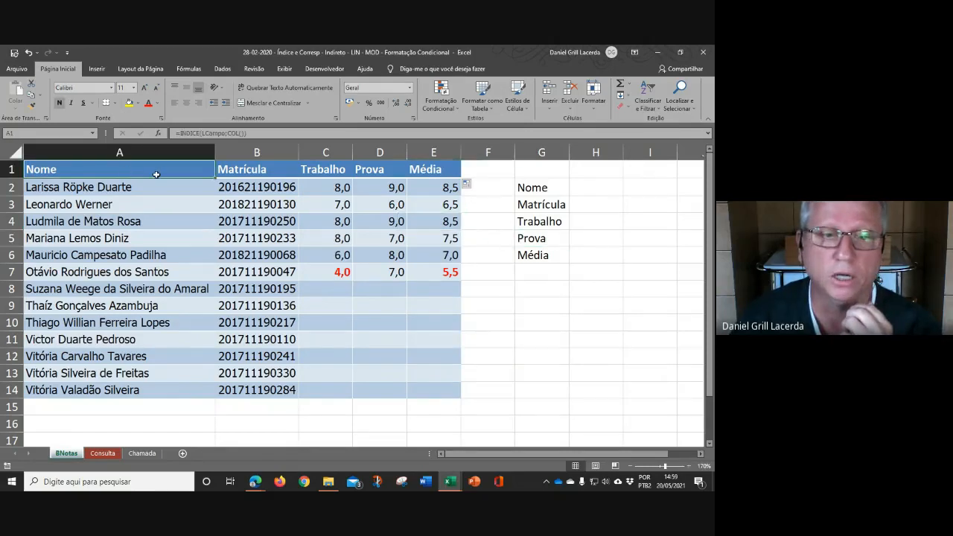
double_click(251, 174)
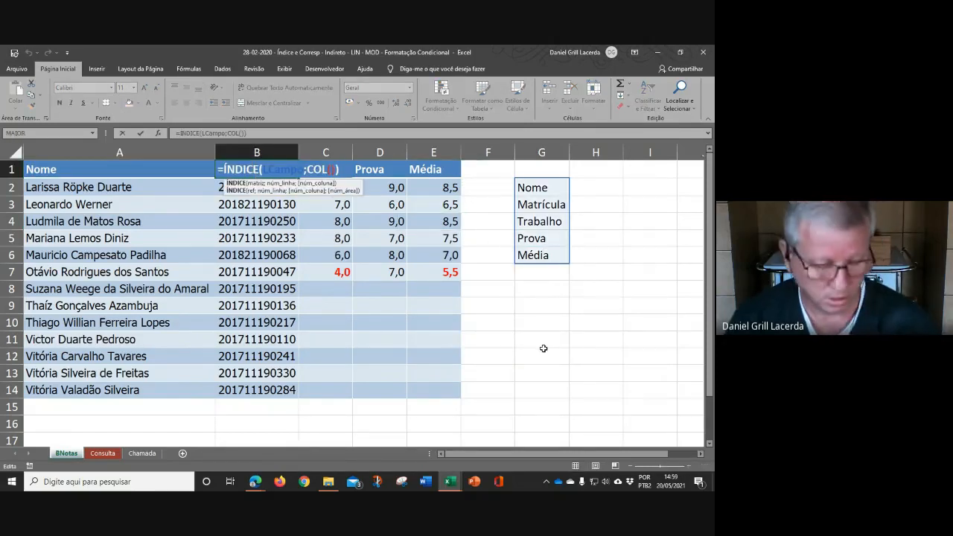
key(Escape)
click(294, 284)
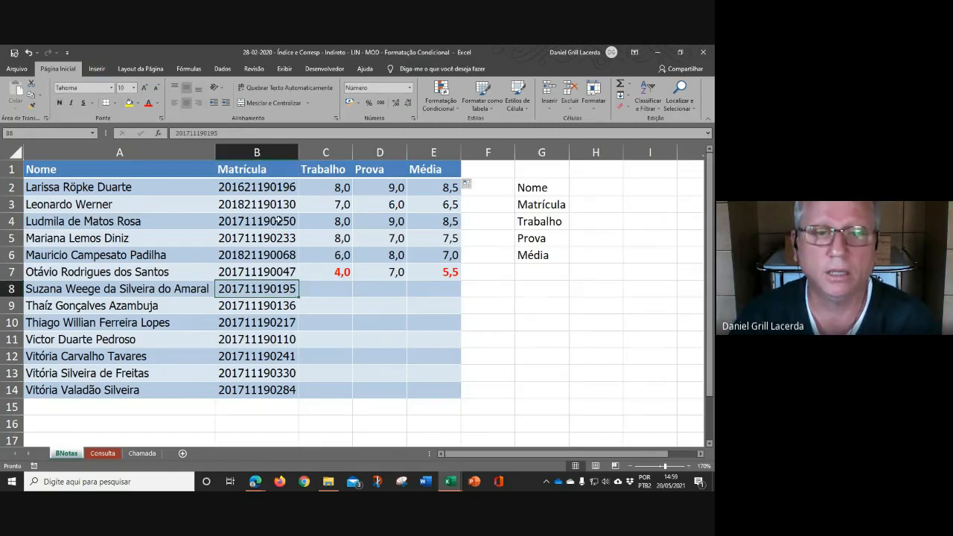
- Convert the grades range A1:E14 into a table with headers, accepting the conversion of the header formulas to static text
click(253, 169)
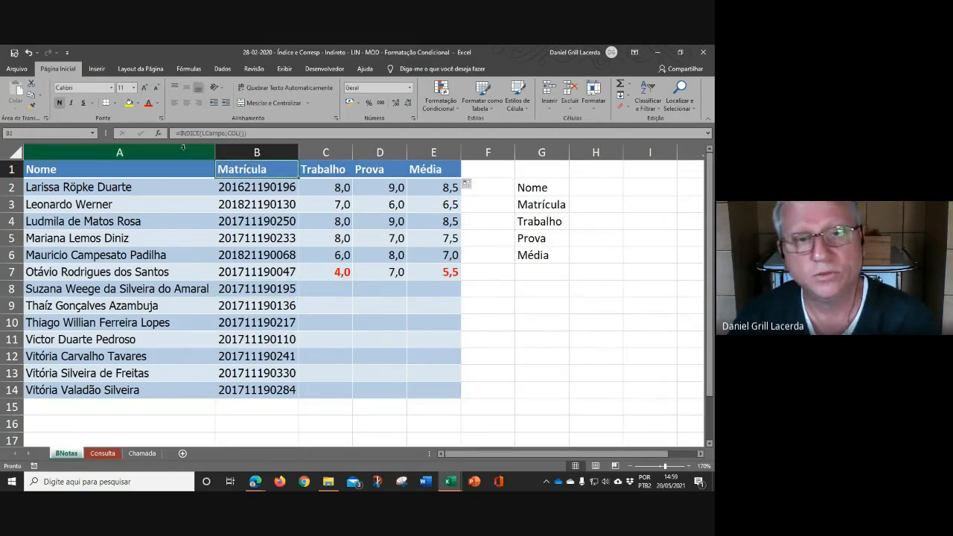
click(96, 68)
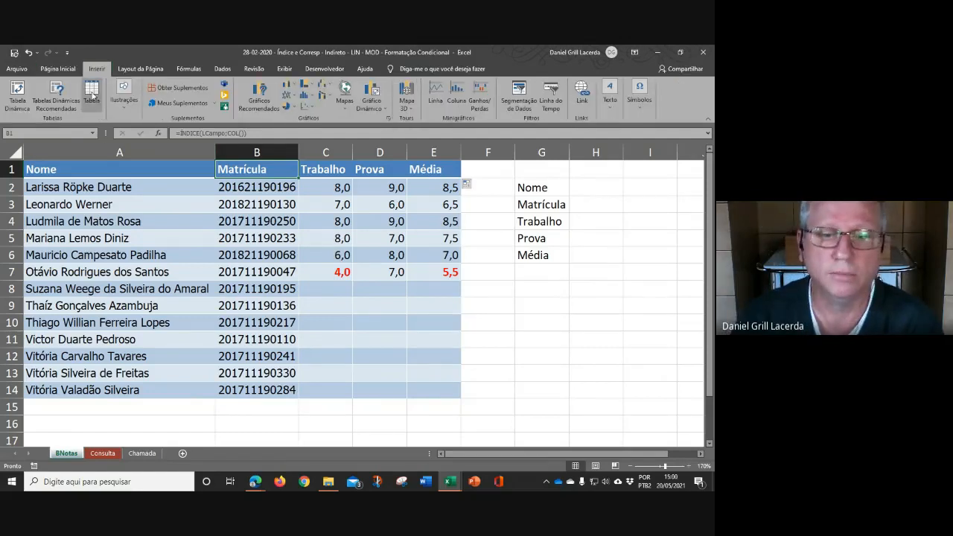
click(91, 93)
click(199, 360)
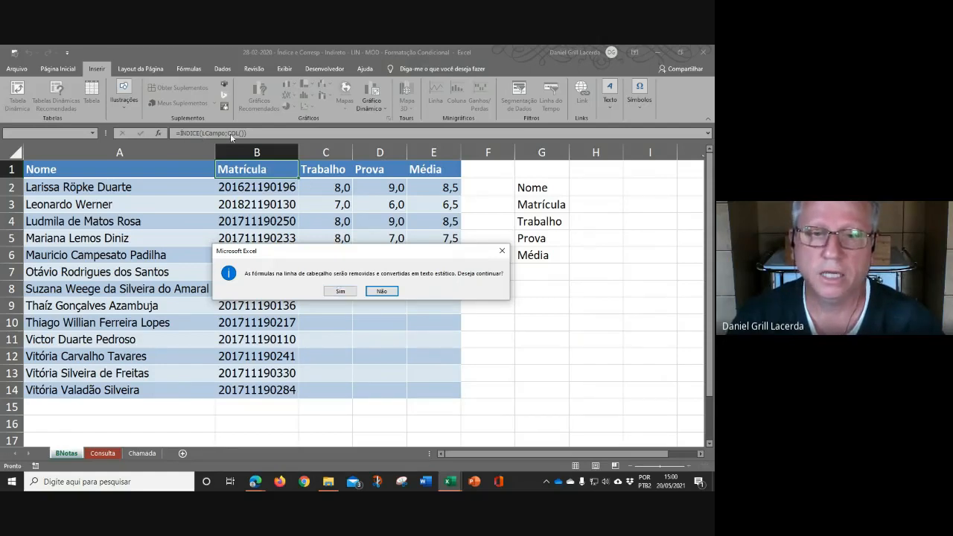
click(340, 292)
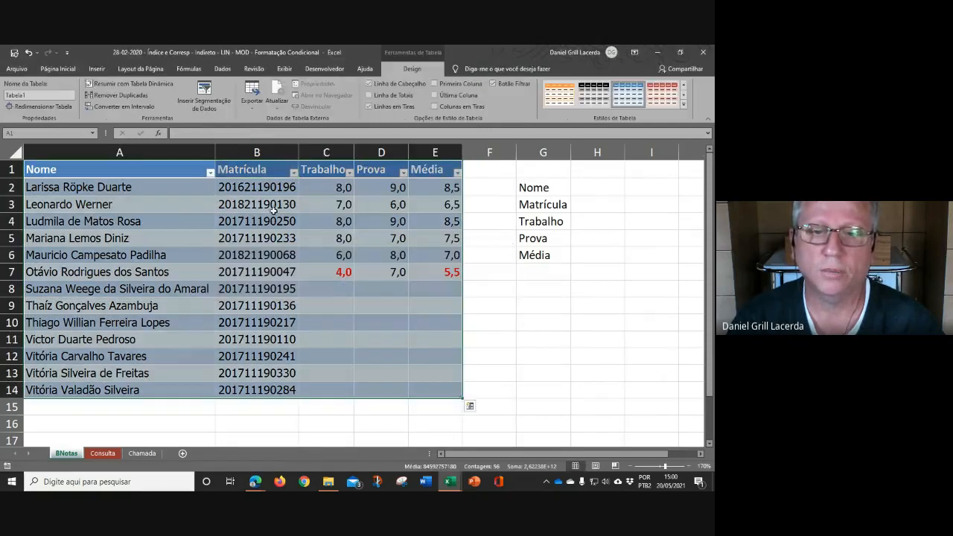
- Check the contents of the Matrícula and Nome header cells in the new table
click(253, 169)
click(273, 241)
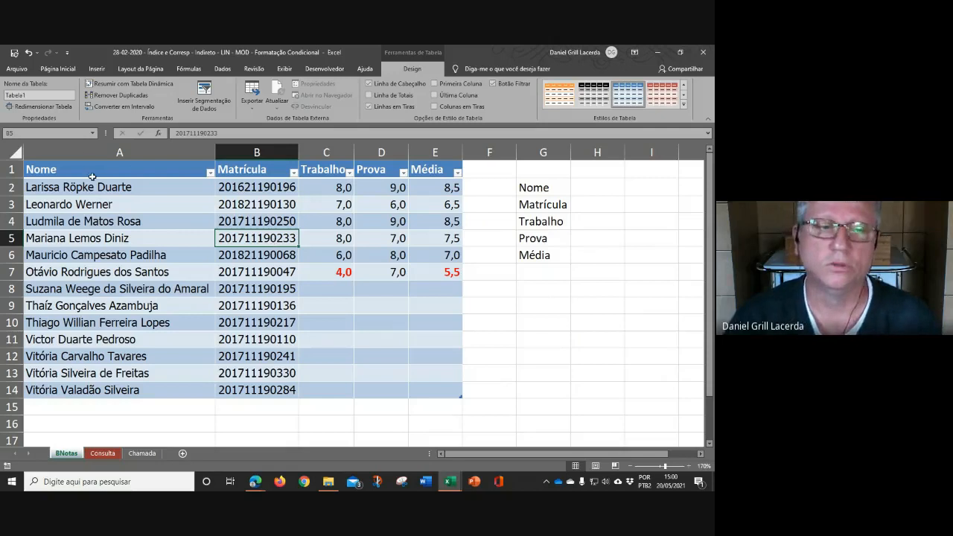
click(92, 174)
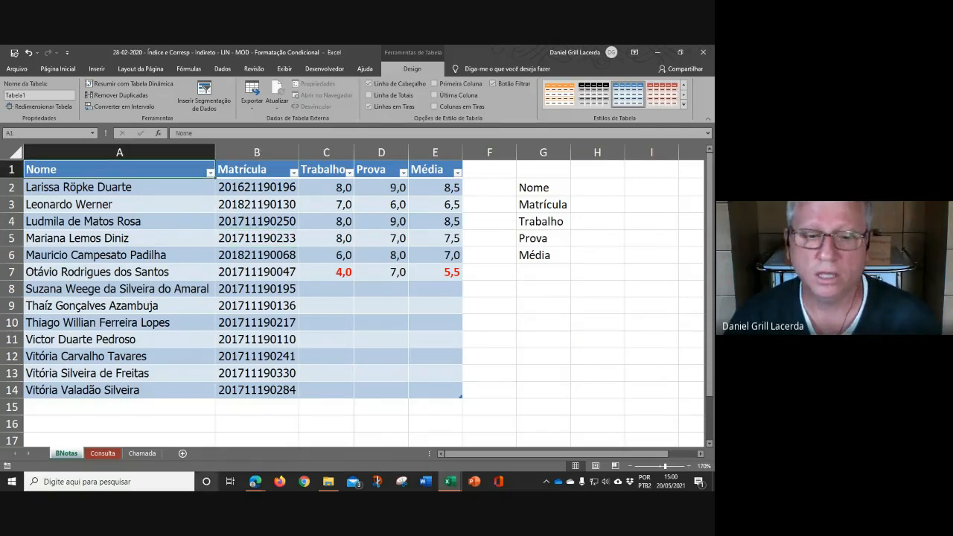
- Delete the helper numbers in A1 to A5 of the Consulta sheet
click(102, 453)
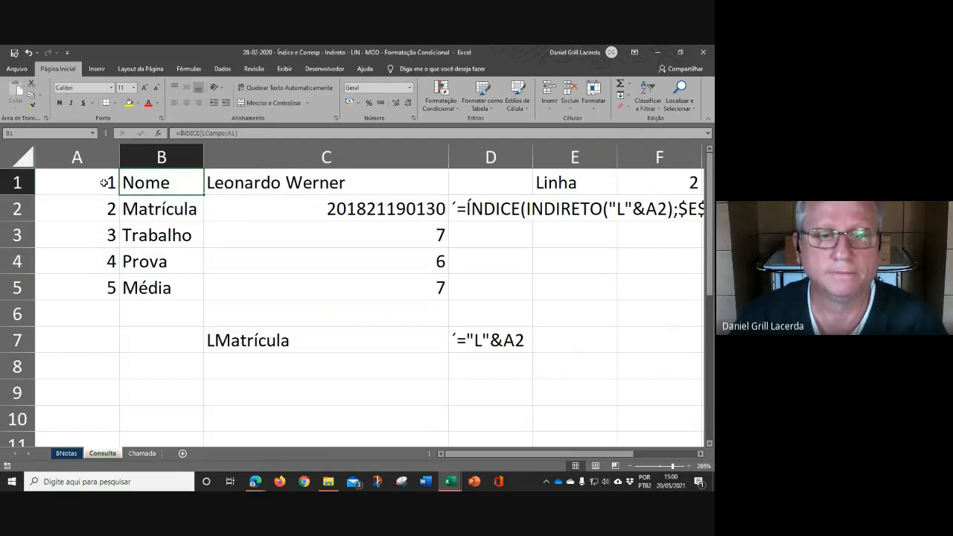
drag(104, 182, 106, 286)
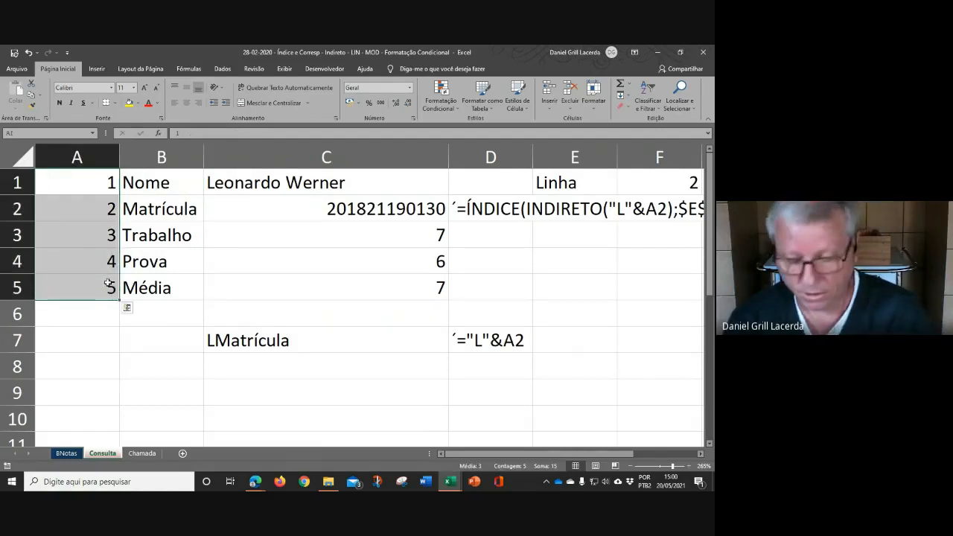
key(Delete)
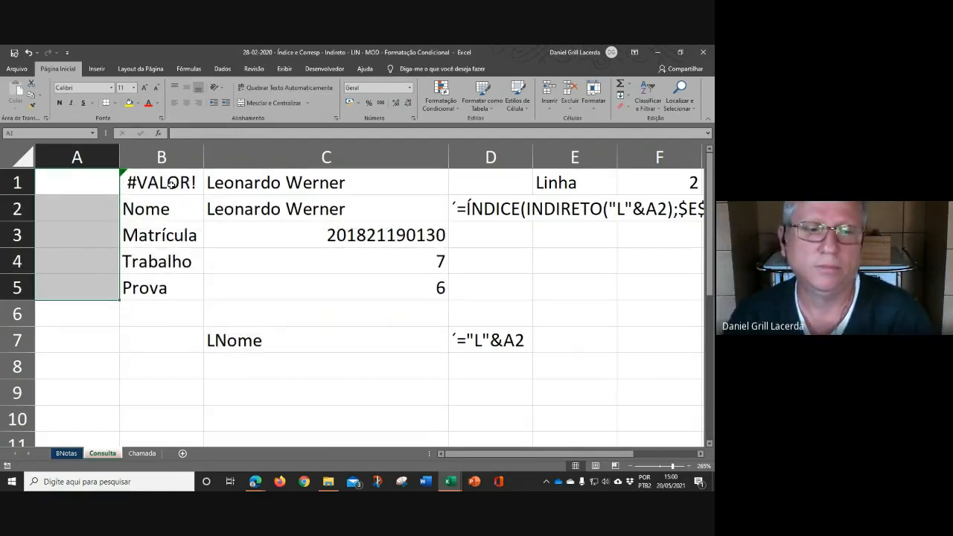
- Replace the A1 reference in the B1 label formula with LIN(), giving =ÍNDICE(LCampo;LIN())
click(172, 182)
key(F2)
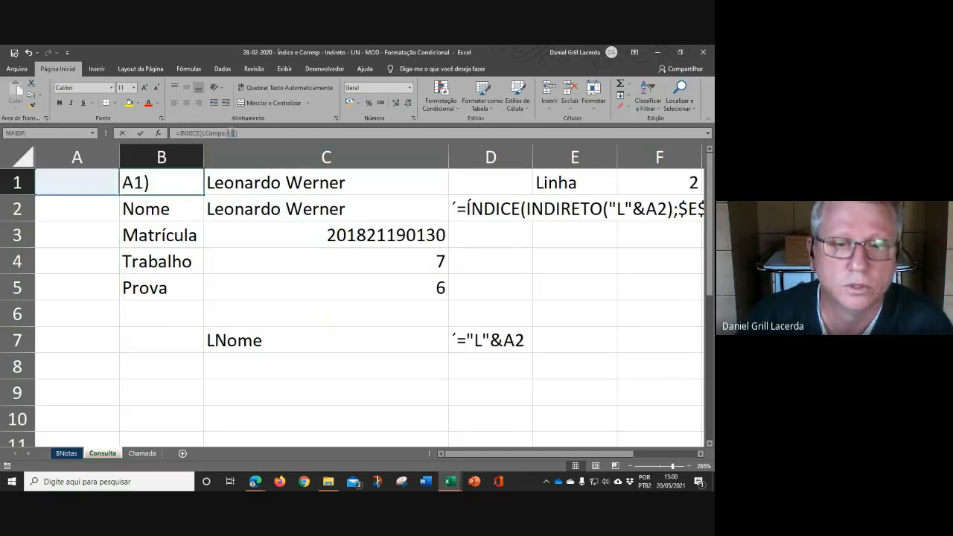
text(LIN())
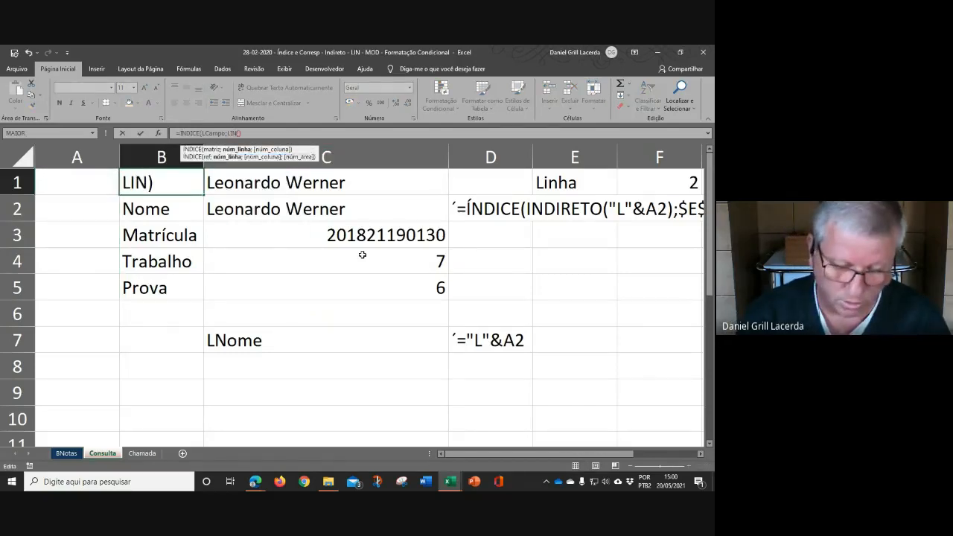
key(Return)
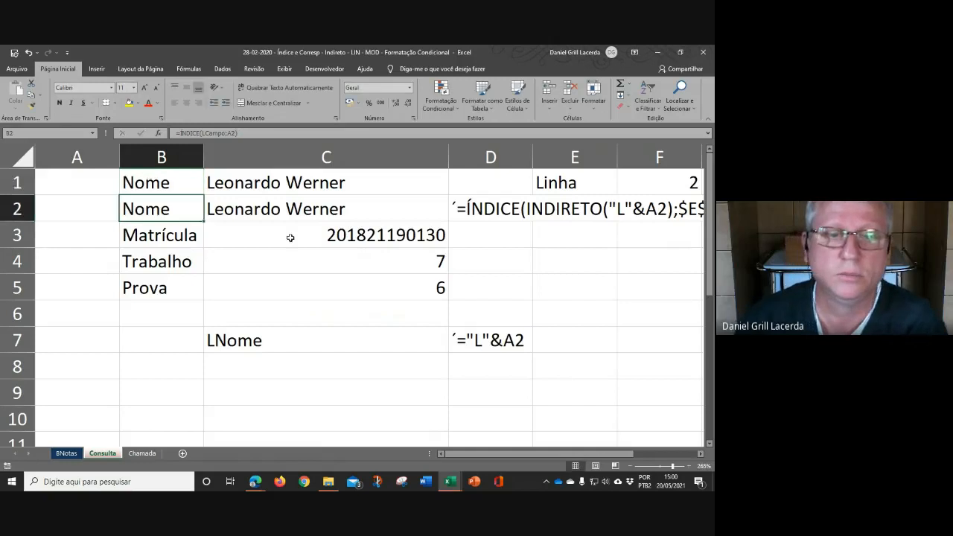
- Copy the B1 label formula down to B5 and review the formula in B1
click(195, 182)
drag(204, 195, 204, 299)
click(374, 410)
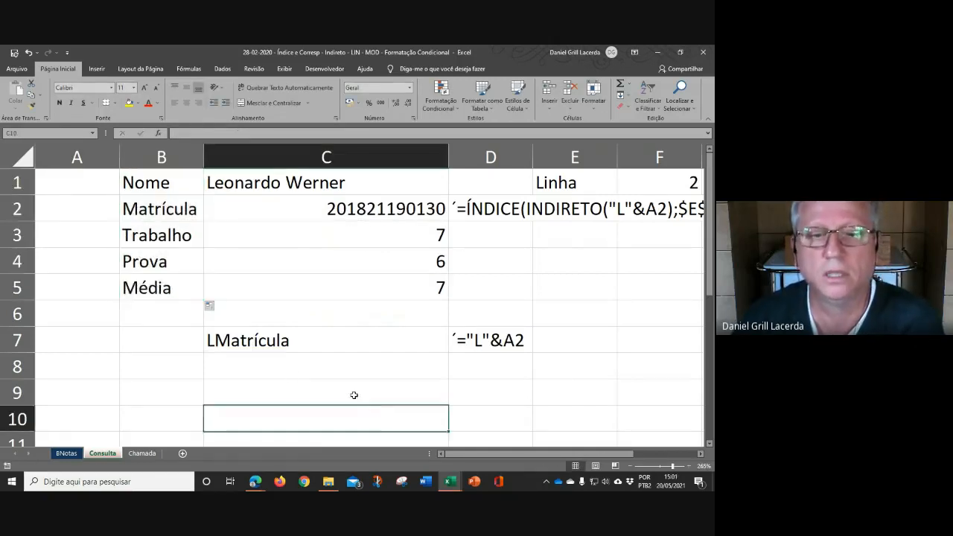
double_click(172, 185)
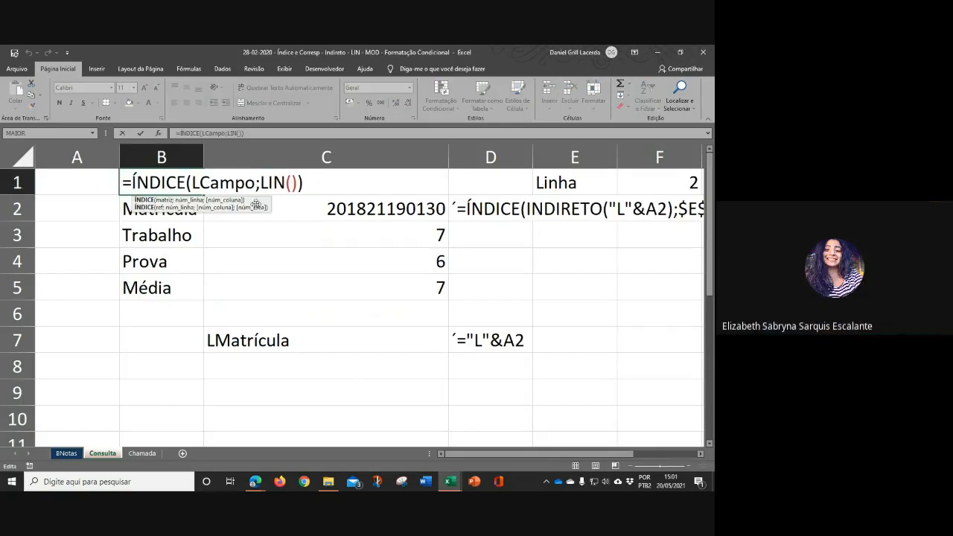
key(Escape)
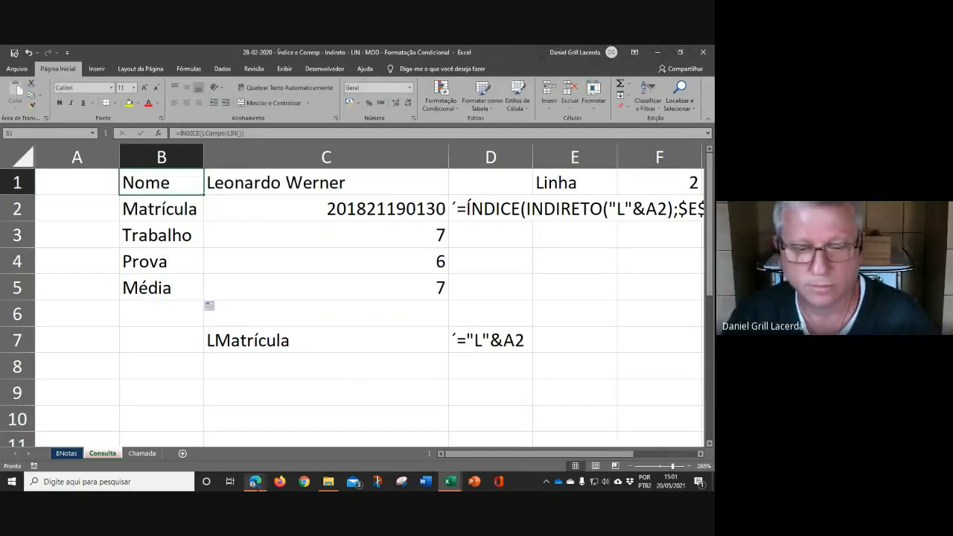
- Switch to the Google Meet call in the browser and open the option for stopping the recording
click(256, 482)
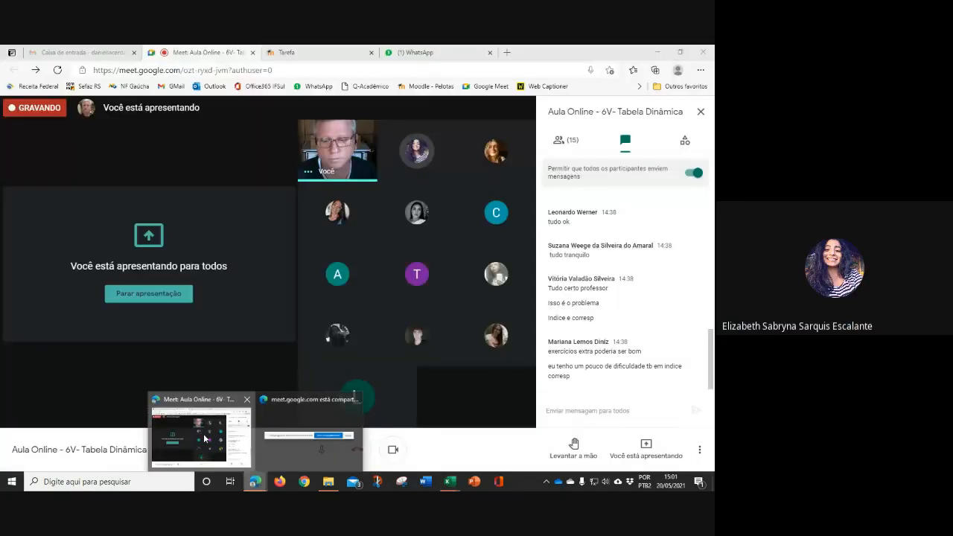
click(201, 439)
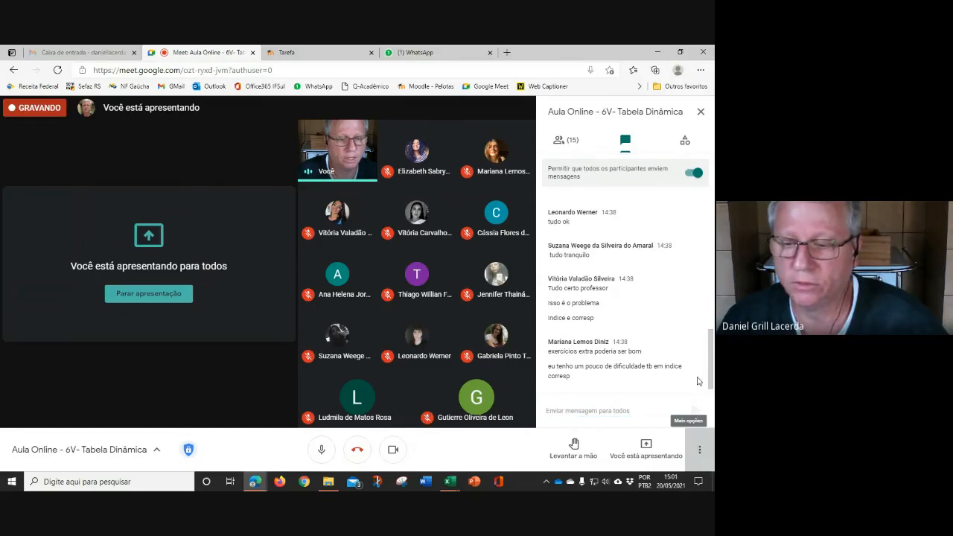
click(700, 449)
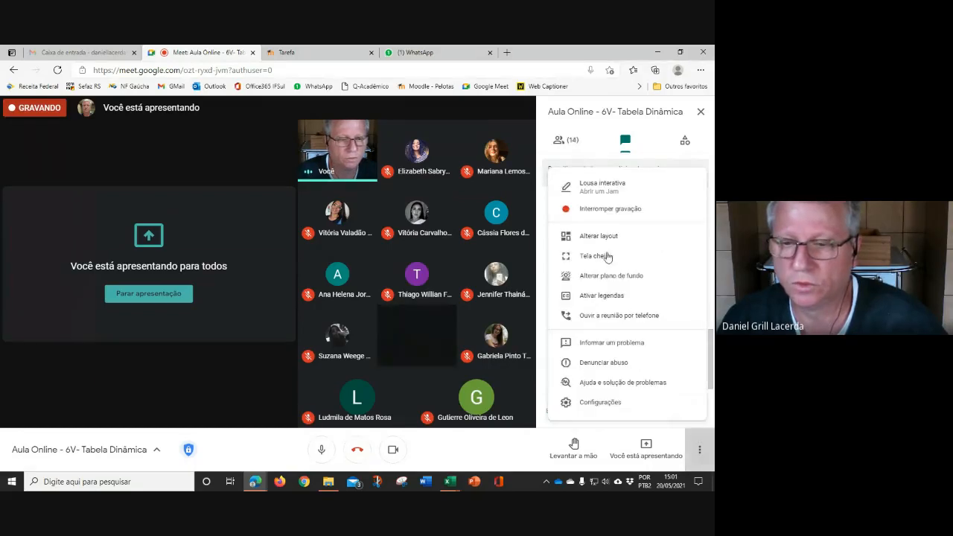
click(601, 209)
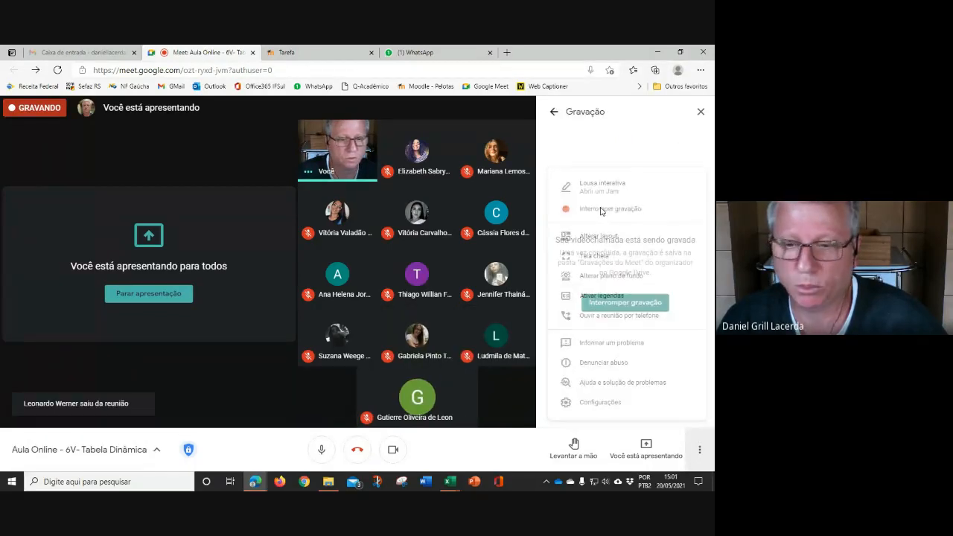